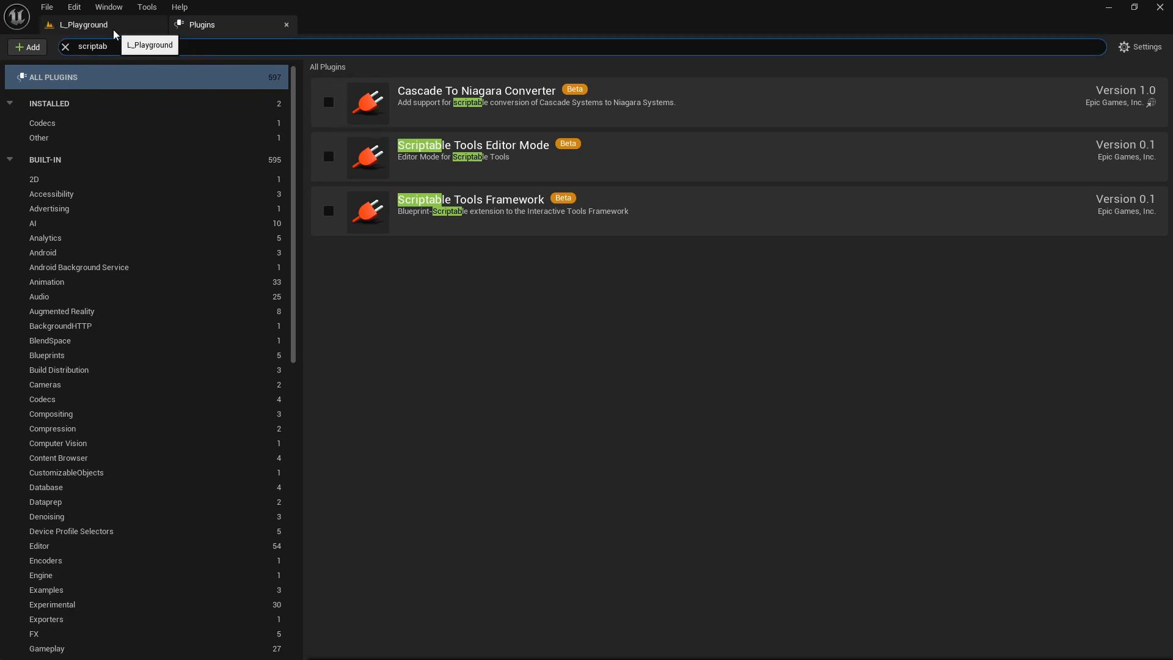
Find the toolbox plugins with the search "toolb" and enable UserToolBoxCore and UserToolBoxBasicCommand
type("toolb")
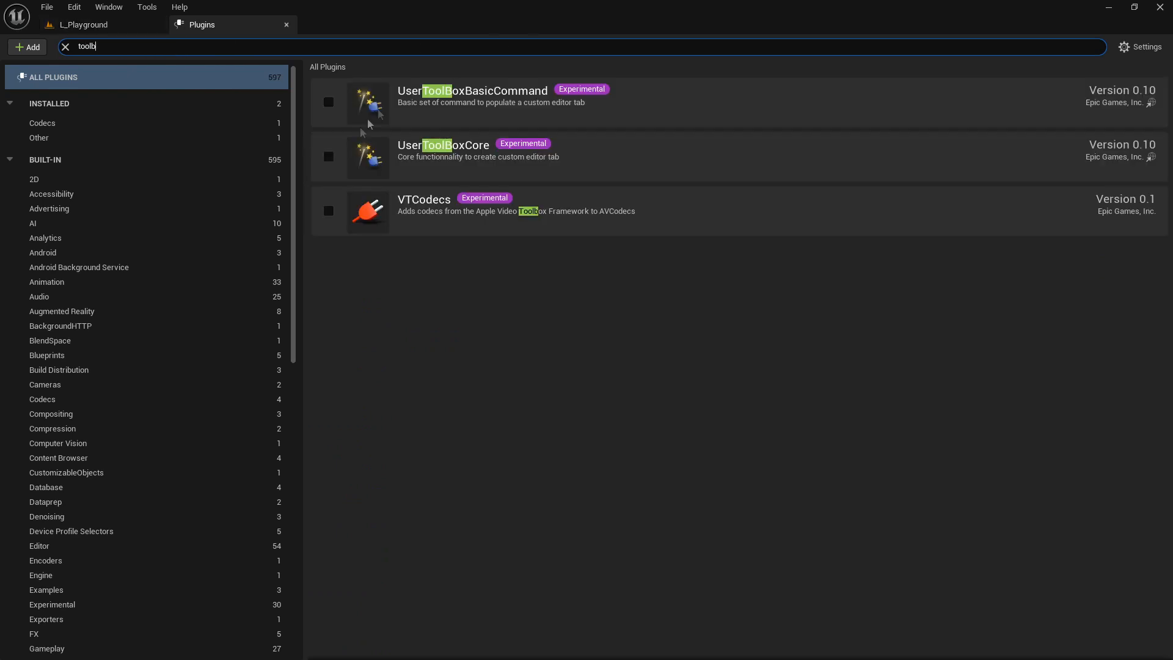
left_click(329, 156)
left_click(679, 364)
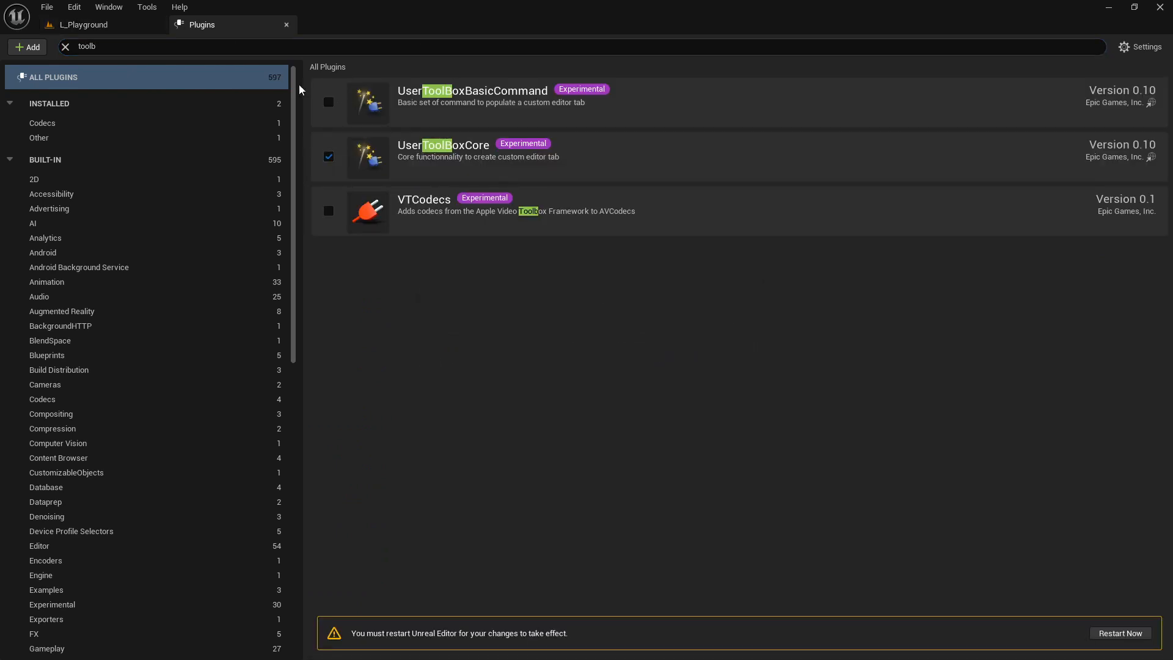
left_click(329, 102)
left_click(694, 368)
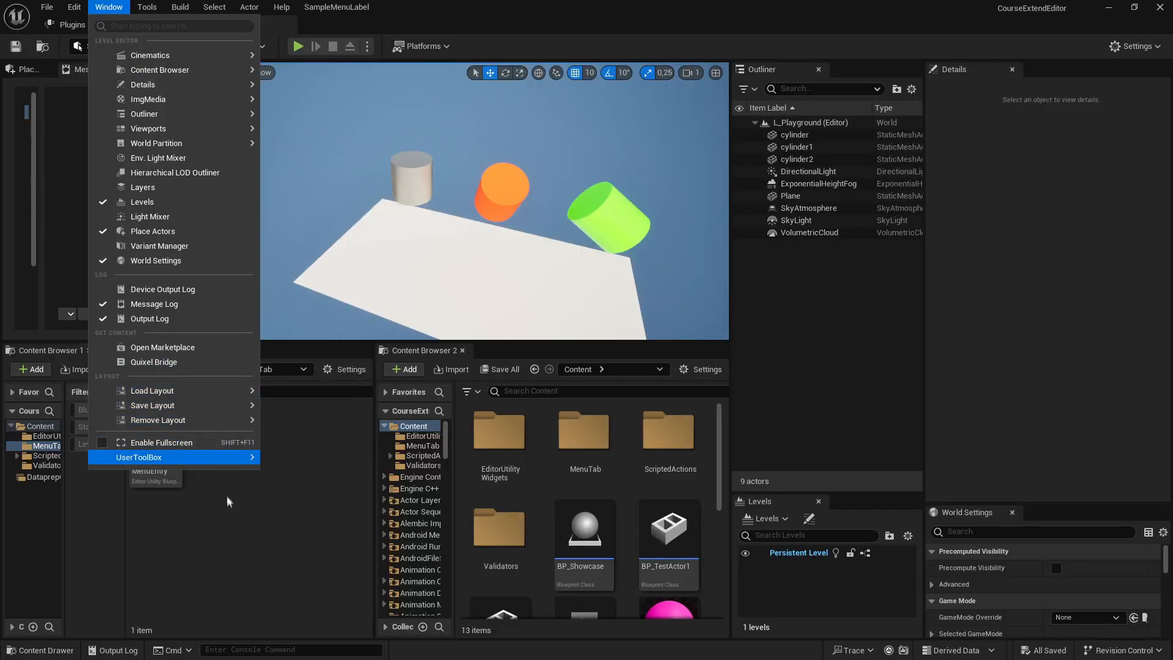
Create a new folder named ToolBox in the project's root Content folder
left_click(197, 462)
left_click(44, 428)
scroll(259, 492, "down", 4)
scroll(257, 492, "up", 4)
right_click(201, 488)
left_click(232, 244)
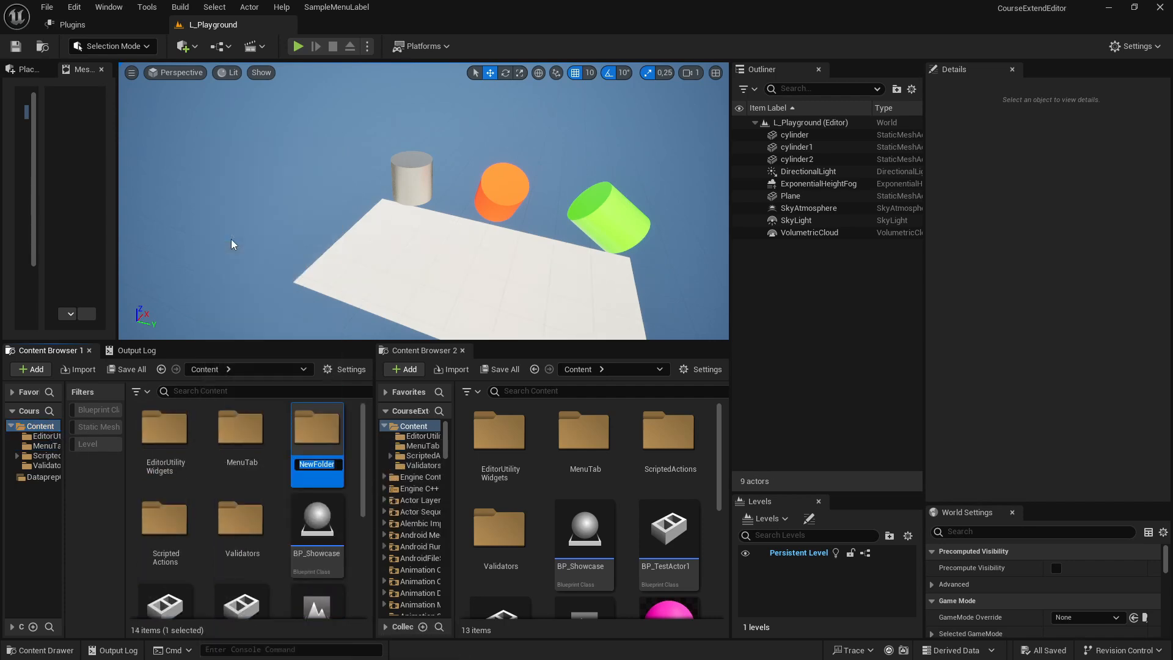
type("ToolBox")
key("Return")
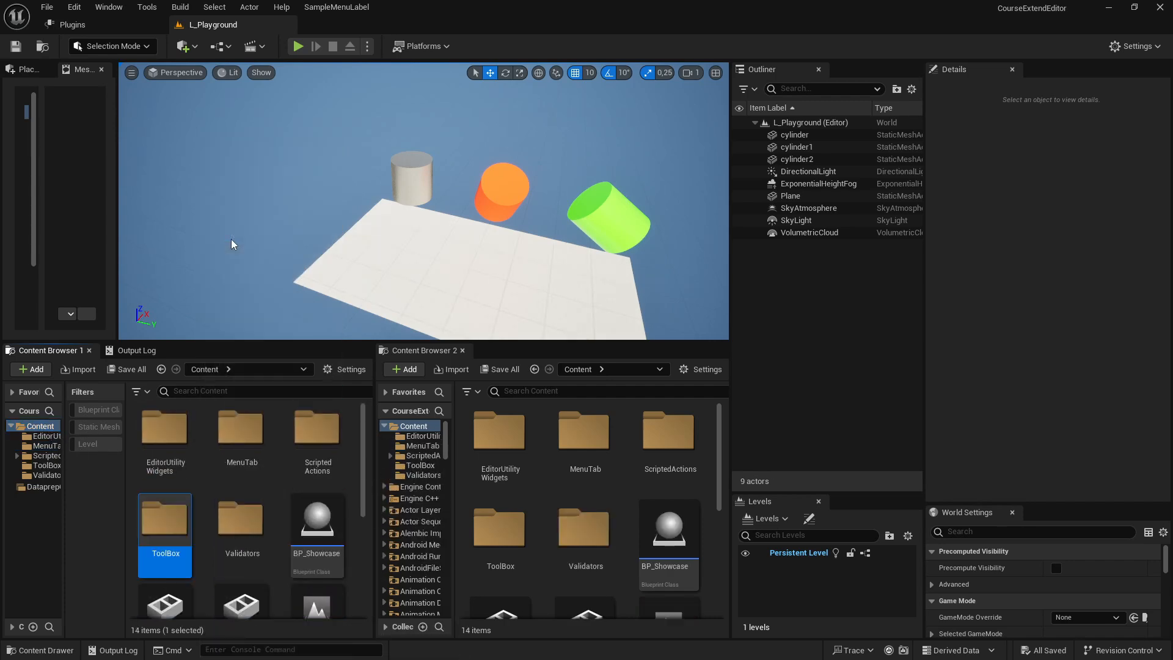
Create an Icon Tracker asset named IT_Icons inside the ToolBox folder
double_click(164, 523)
right_click(203, 468)
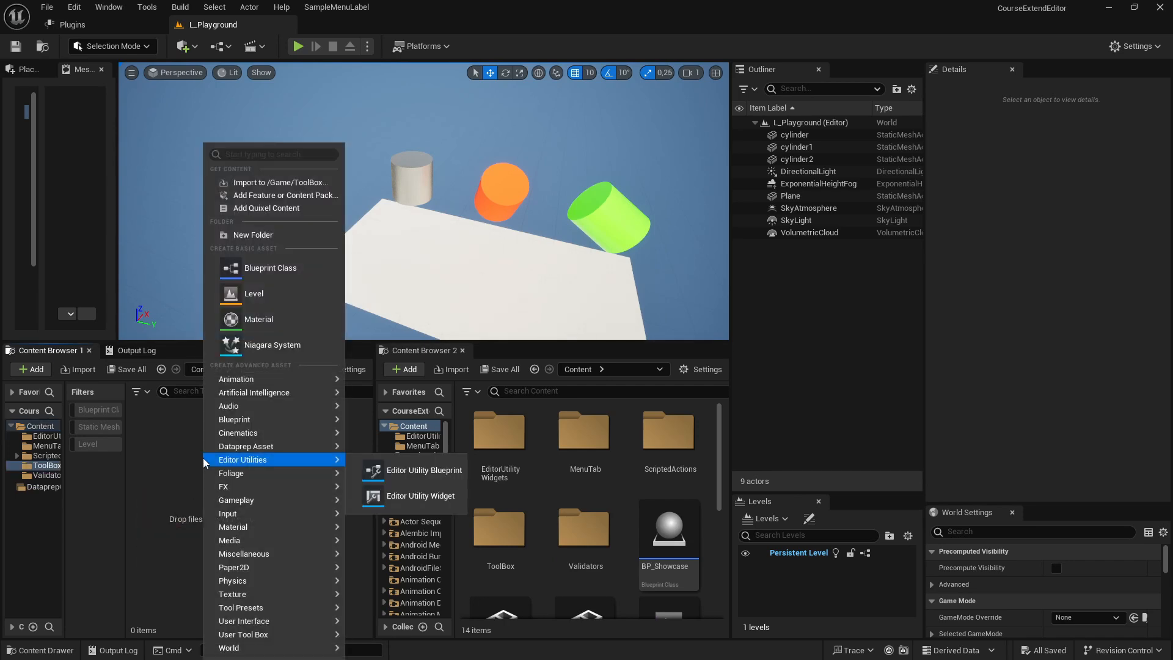
mouse_move(247, 636)
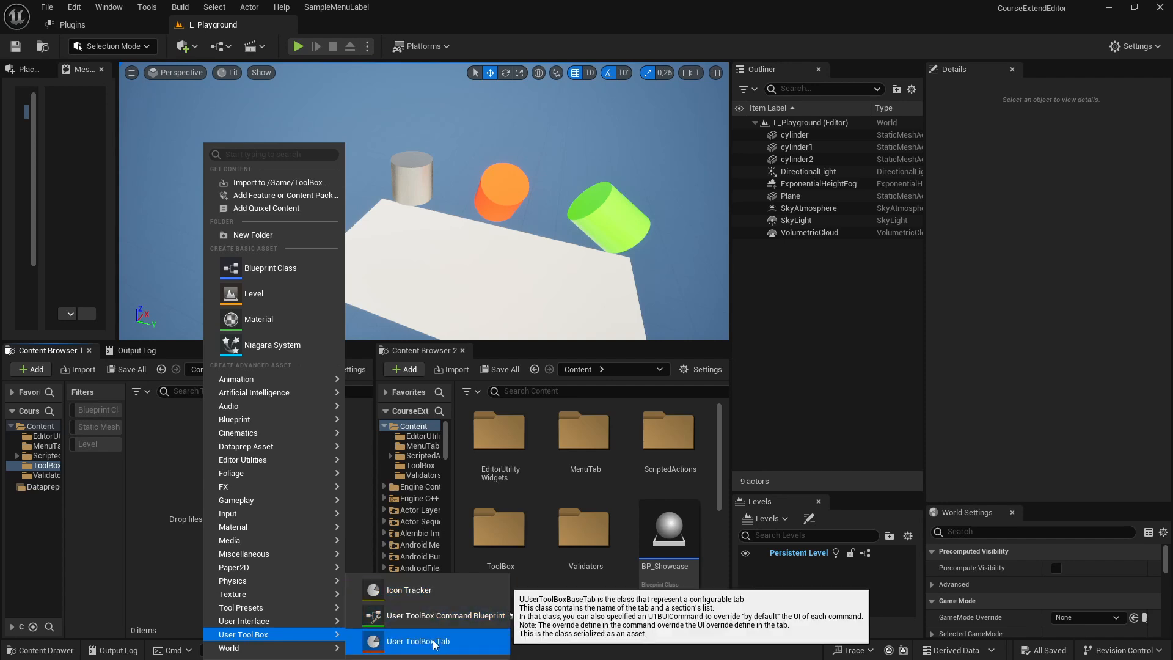
left_click(409, 590)
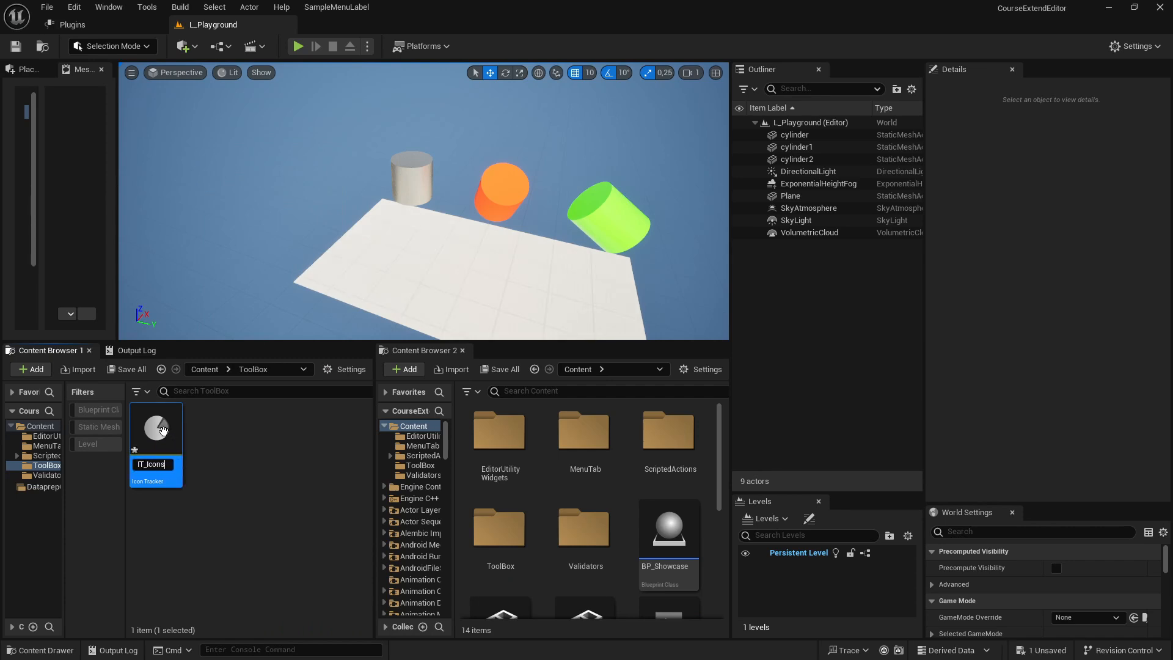
key("Return")
Add one element to the Icon Folder Infos array of IT_Icons, inspect its members, then save and close the asset
double_click(156, 440)
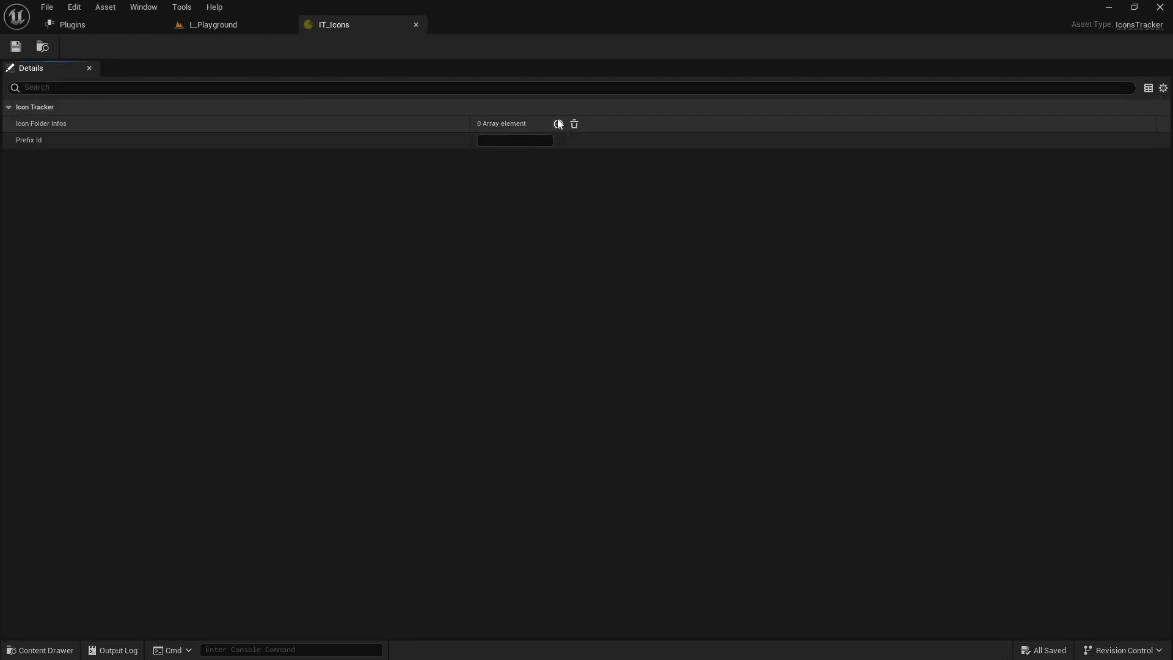
left_click(559, 124)
left_click(21, 141)
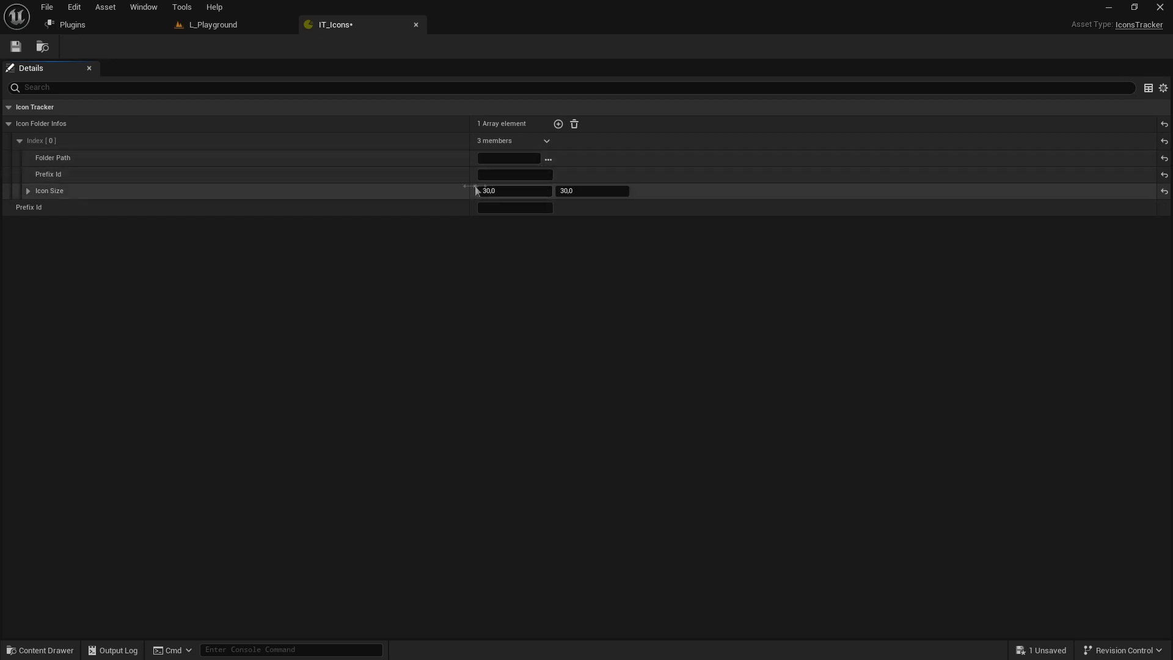
left_click(28, 190)
left_click(28, 190)
left_click(16, 46)
middle_click(313, 31)
Create a User ToolBox Command Blueprint named TCB_Sample in the ToolBox folder
left_click(89, 24)
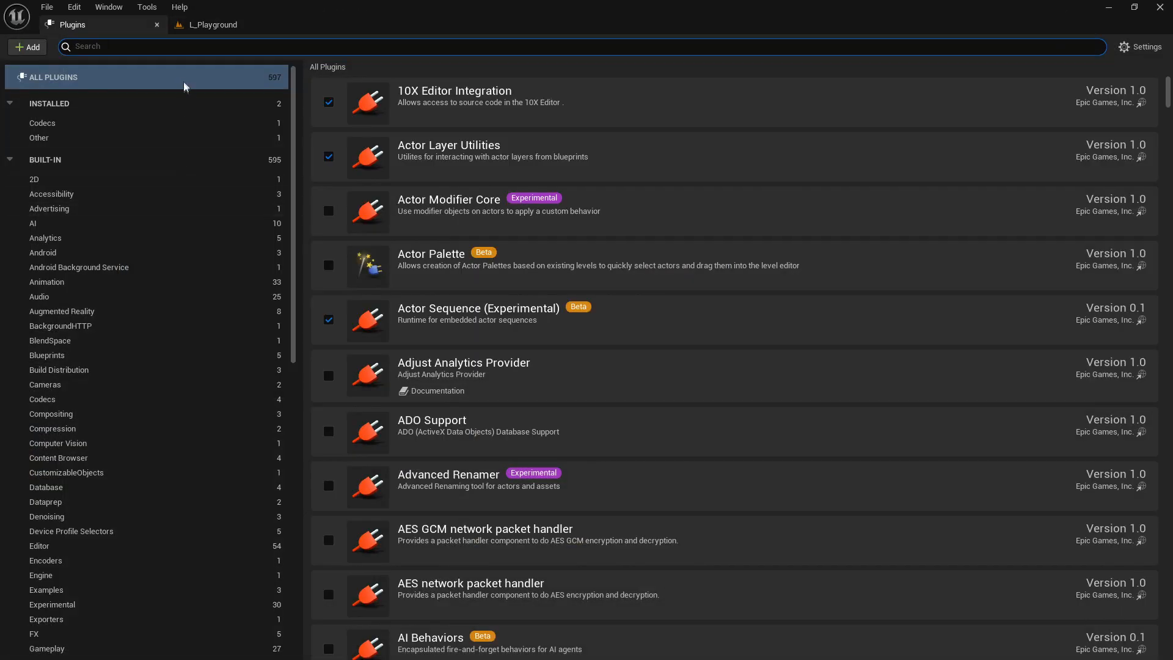
left_click(202, 26)
right_click(232, 488)
mouse_move(308, 641)
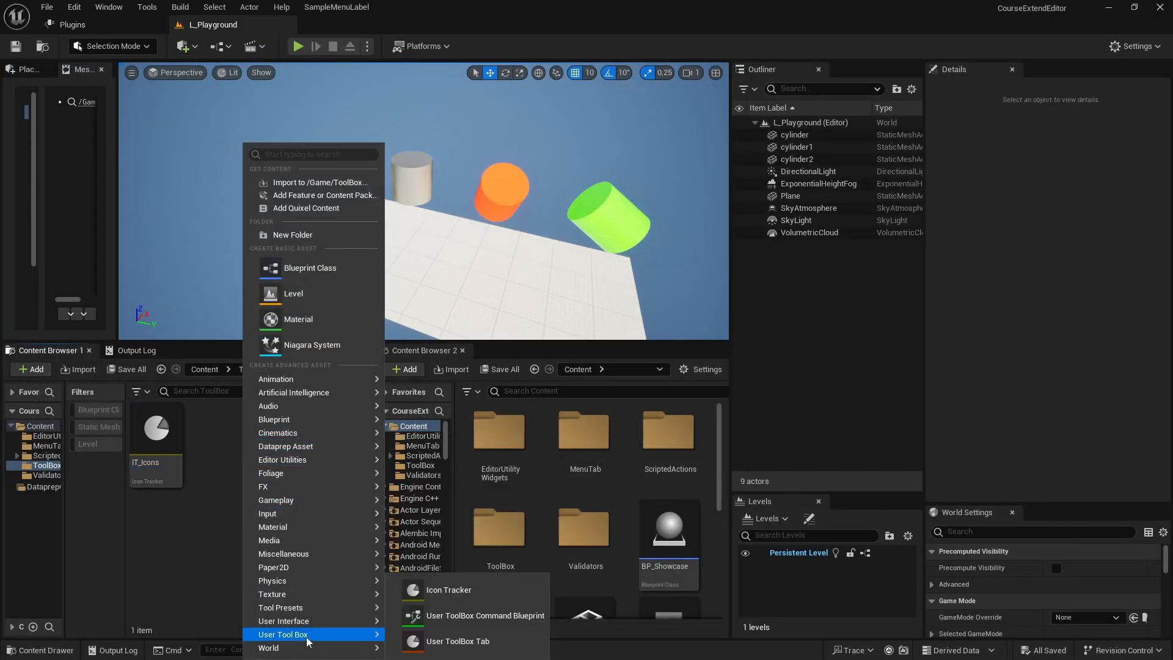
left_click(485, 615)
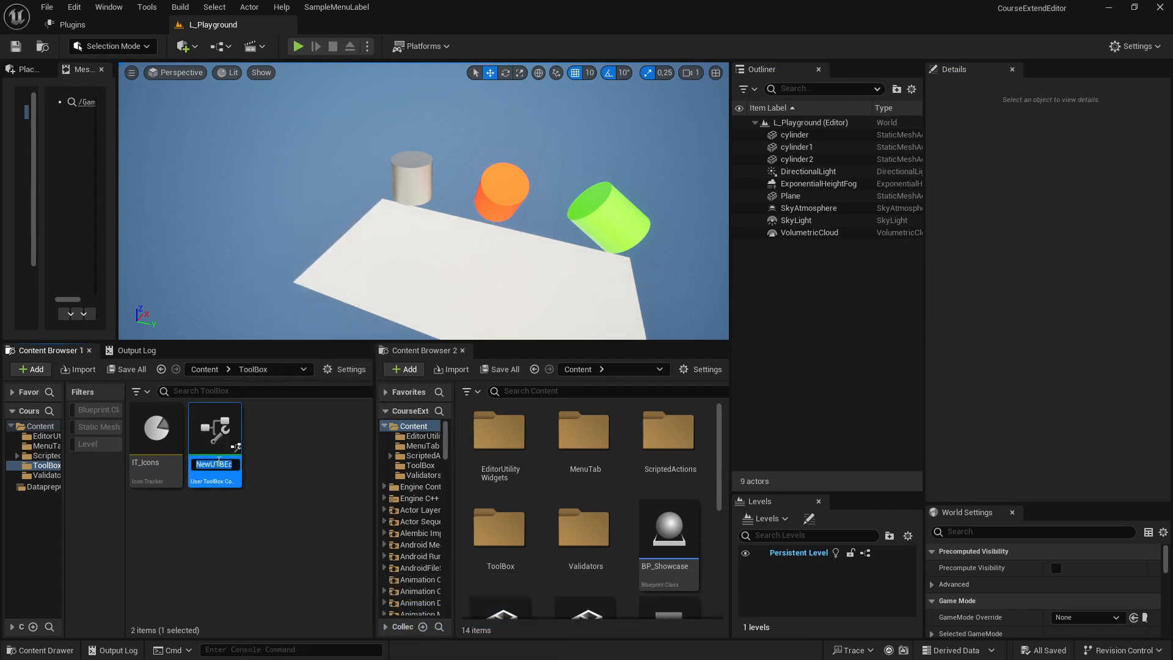
key("Return")
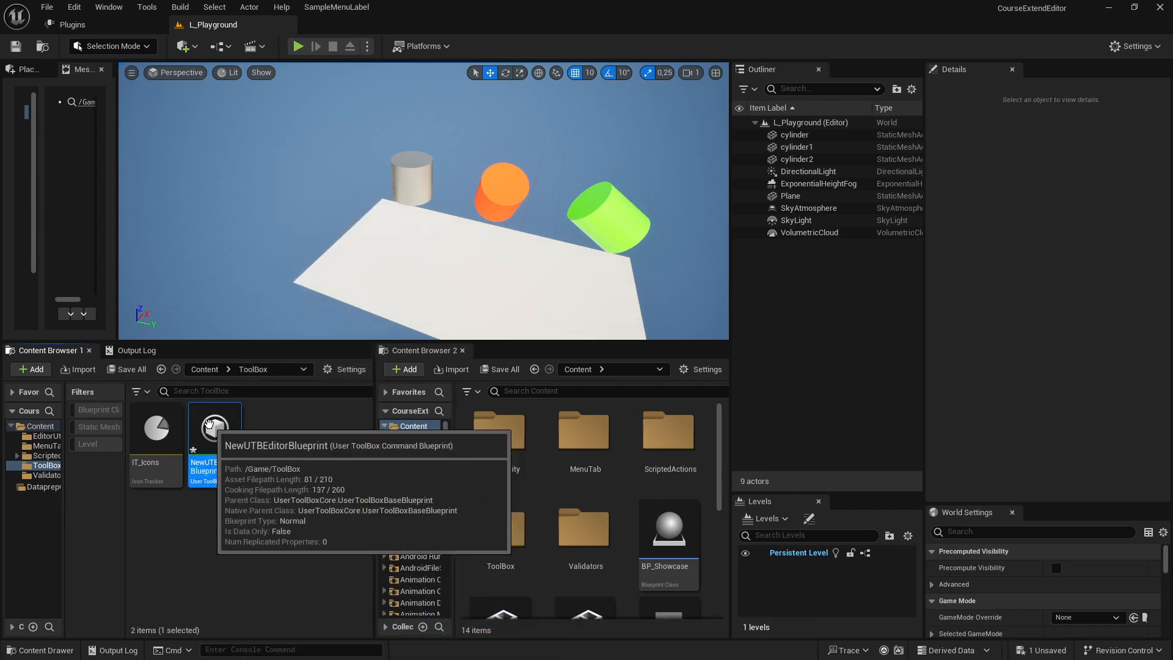
key("F2")
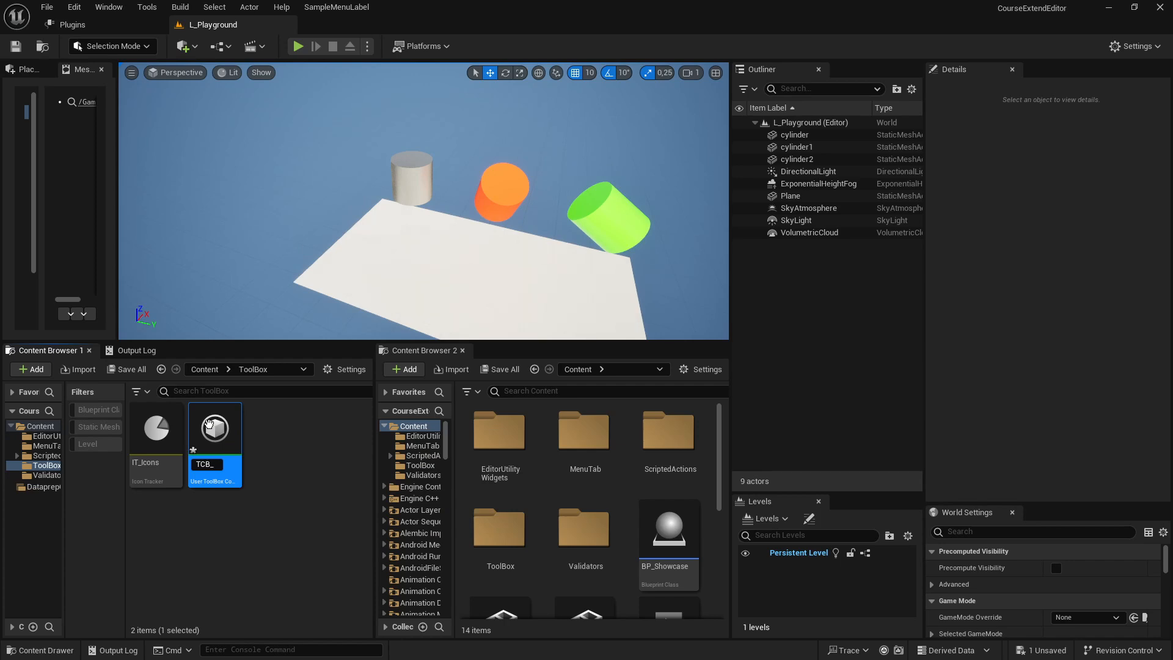
key("Return")
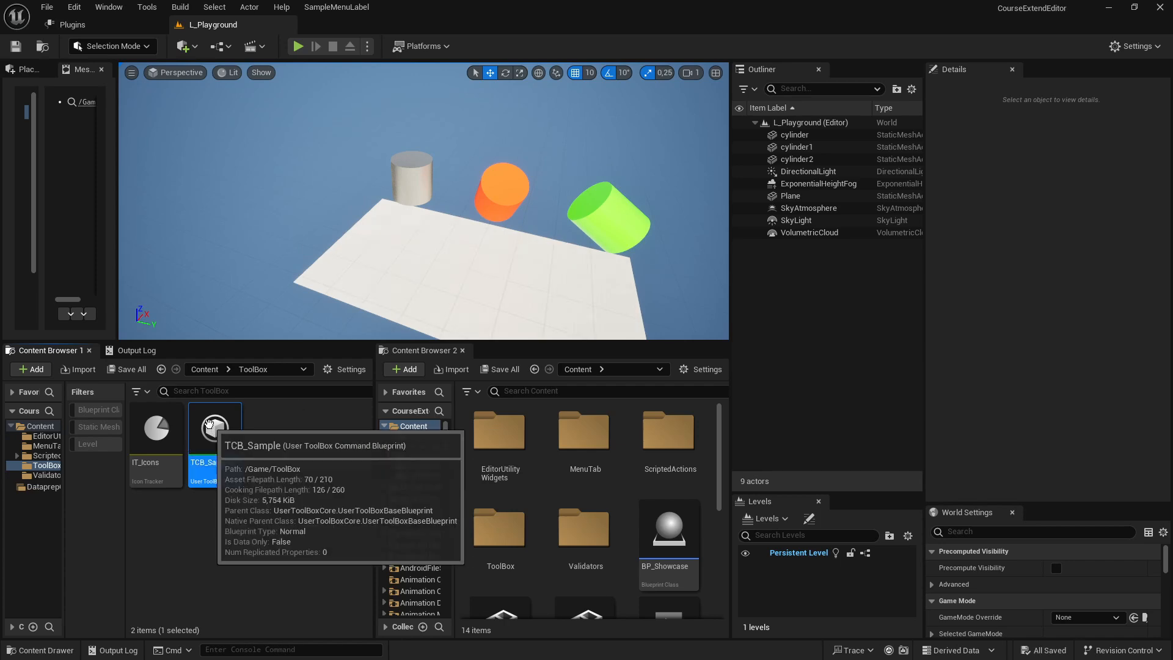
Create a User ToolBox Tab asset named UTB_MainLibrary in the ToolBox folder
left_click(259, 429)
right_click(258, 429)
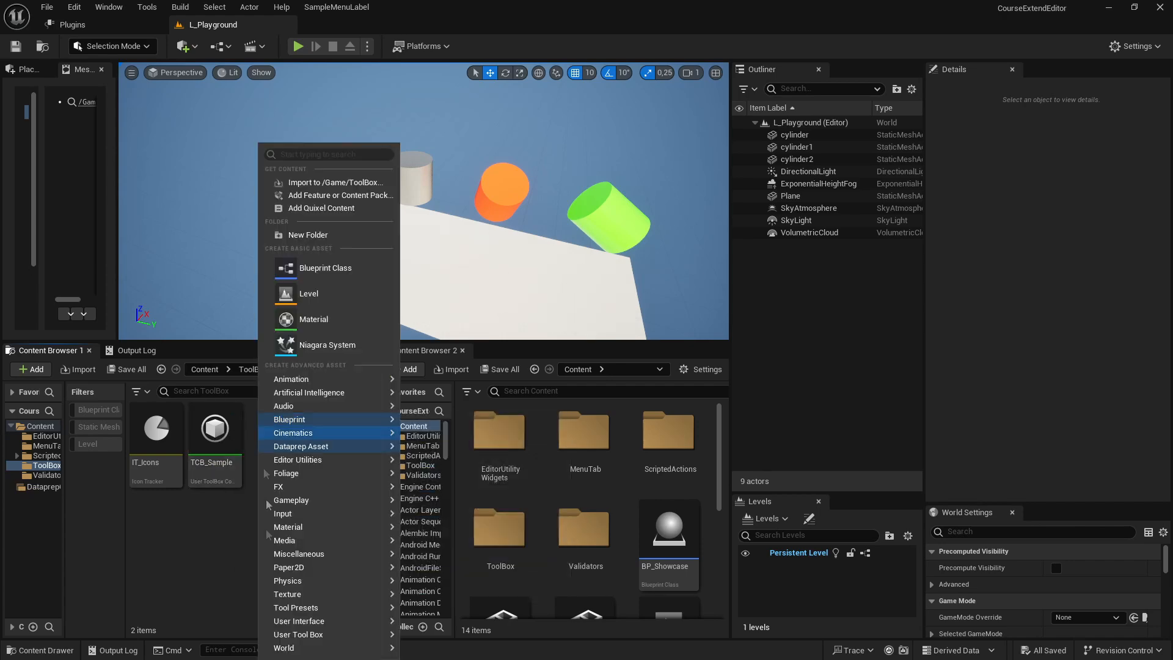
mouse_move(331, 634)
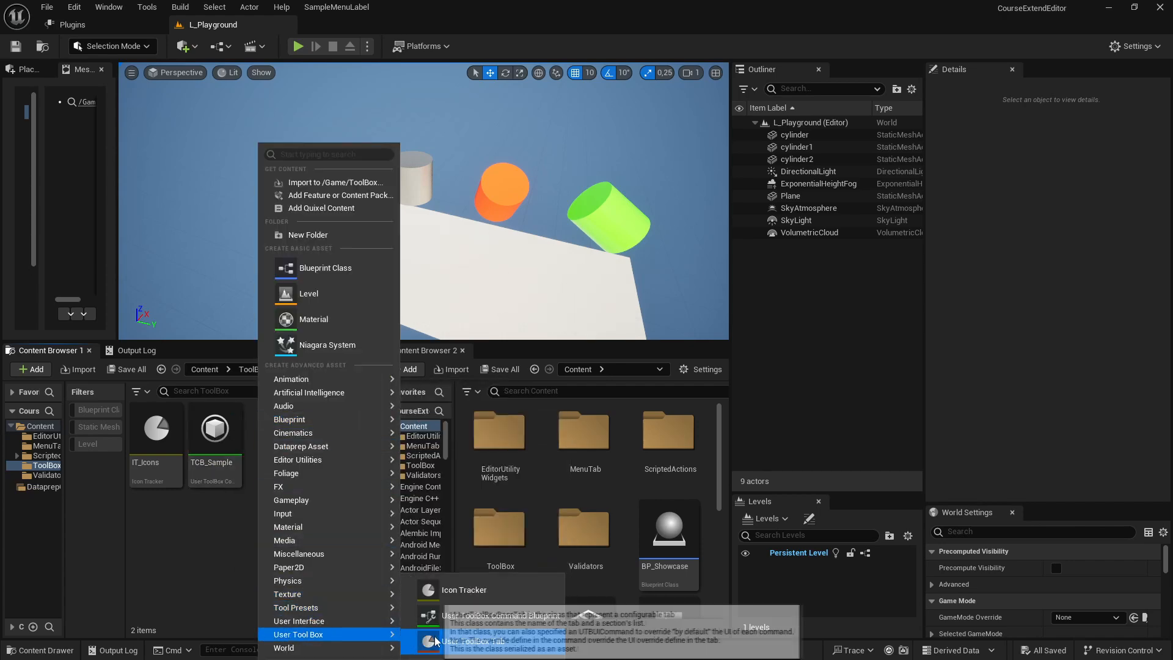
left_click(473, 641)
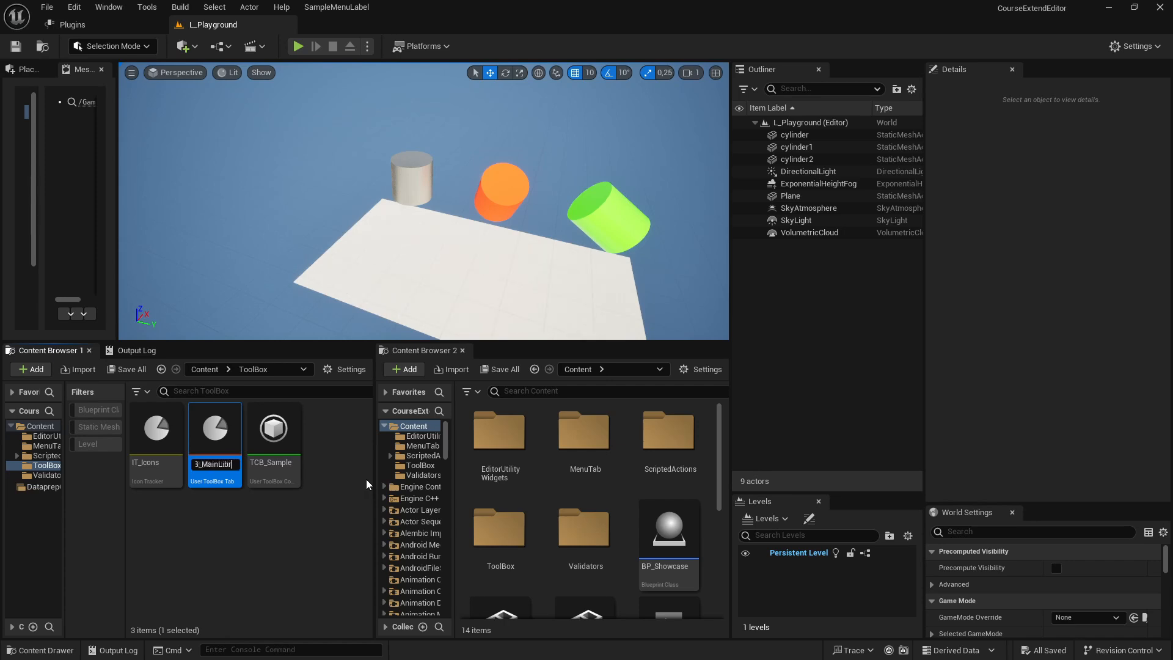
key("Return")
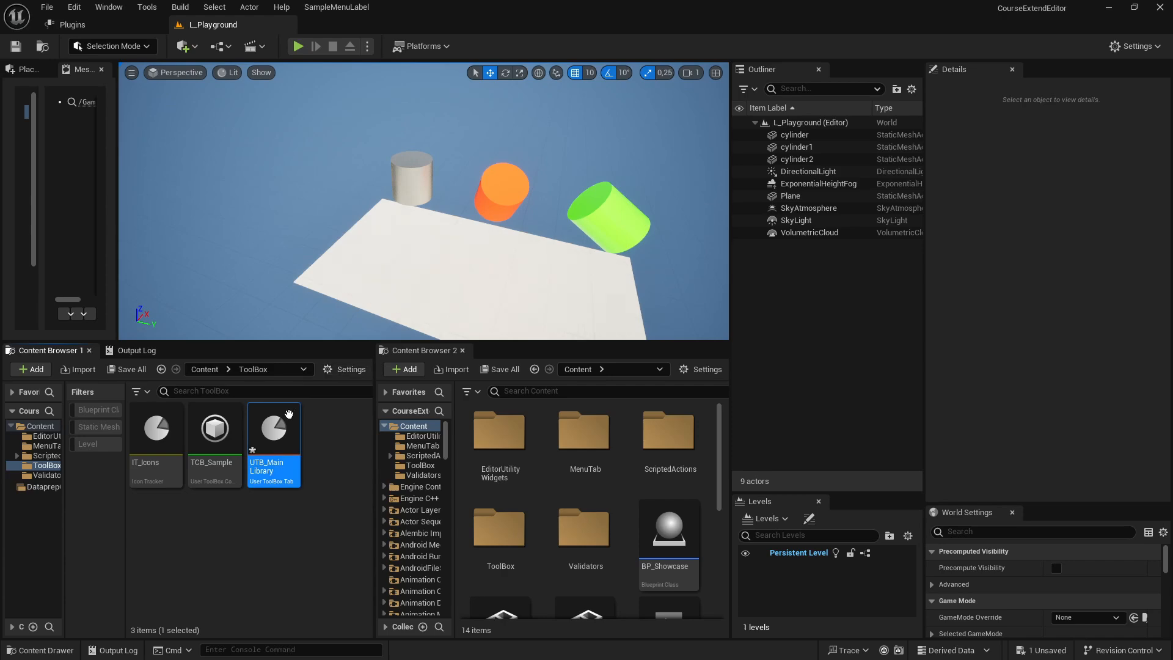
Save the new UTB_MainLibrary asset
right_click(287, 440)
left_click(213, 434)
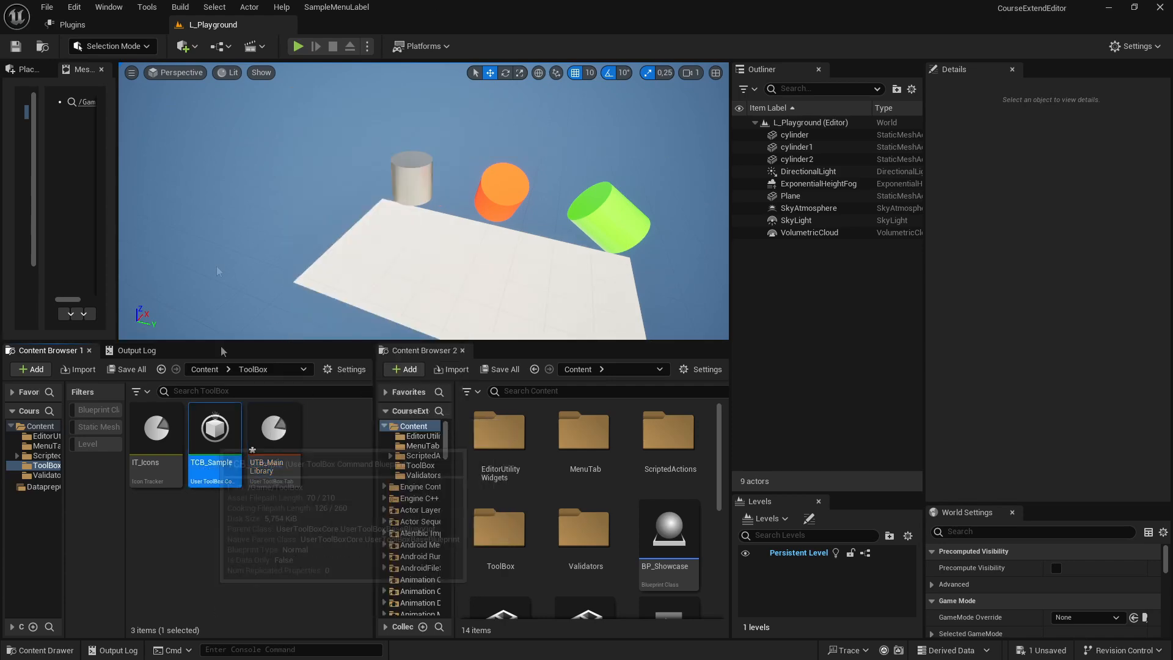
left_click(145, 370)
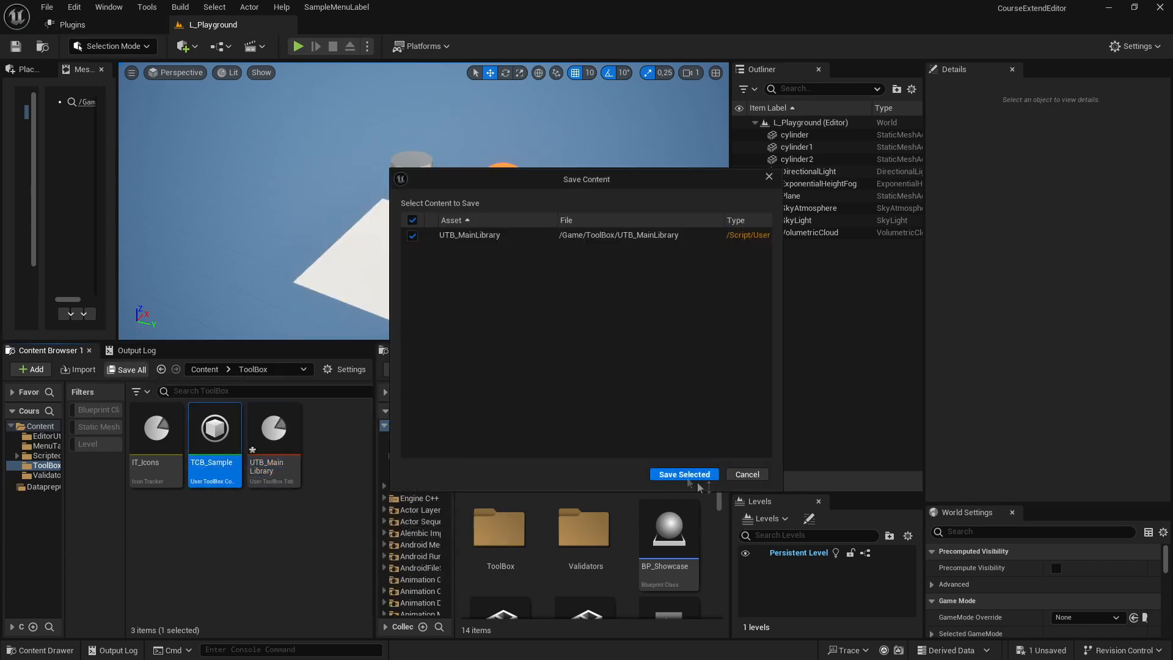
left_click(683, 473)
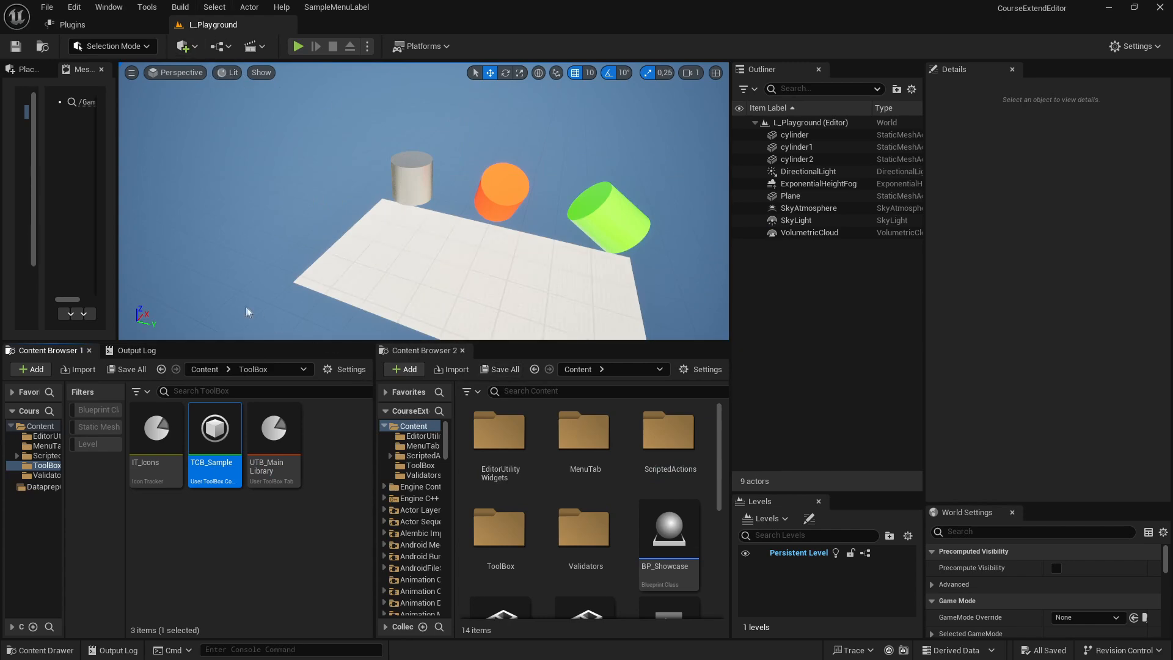
Close the Plugins browser and return to the L_Playground level editor
left_click(146, 7)
left_click(184, 37)
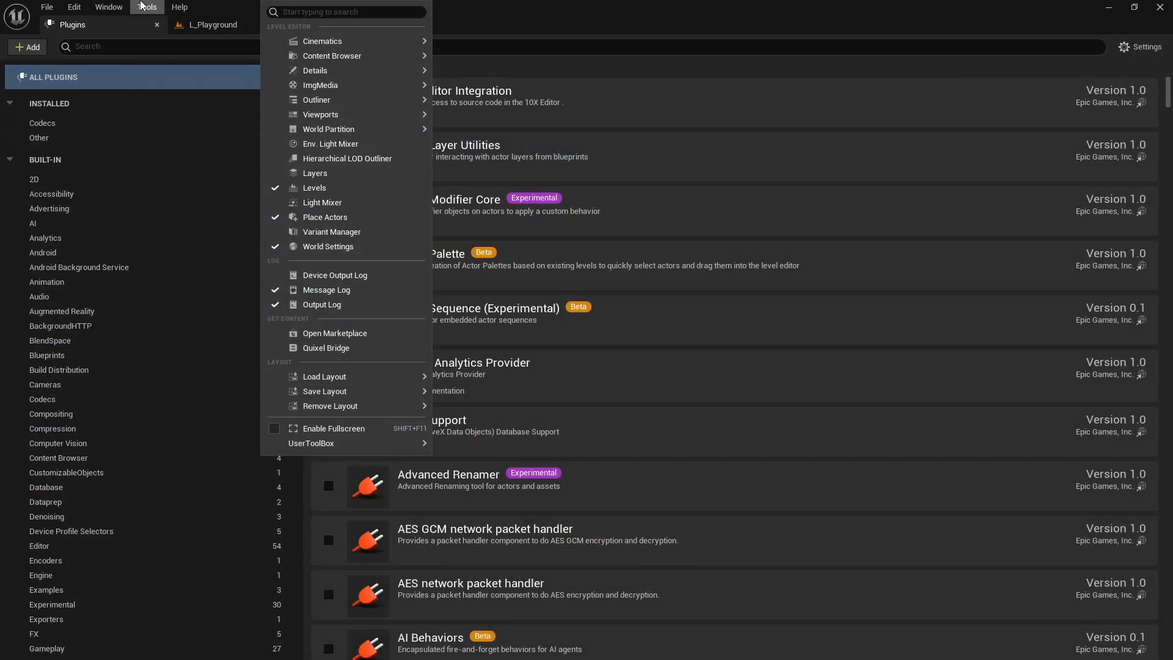
left_click(122, 27)
left_click(156, 24)
Open the DefaultUserToolBox window
left_click(109, 7)
mouse_move(183, 391)
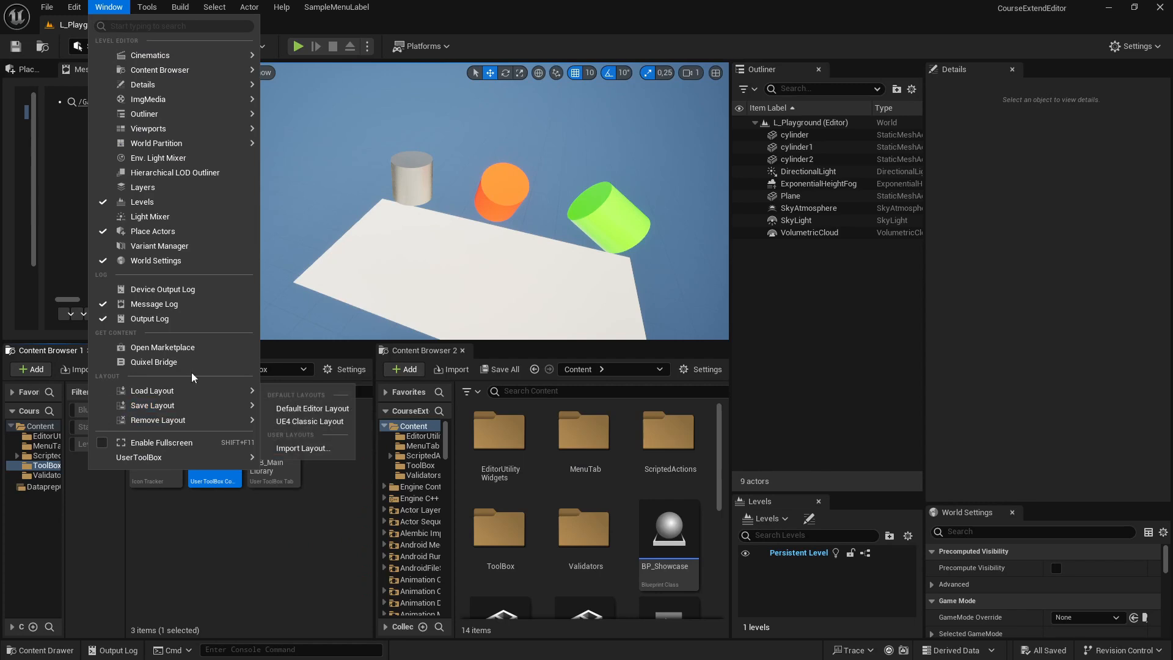
mouse_move(247, 457)
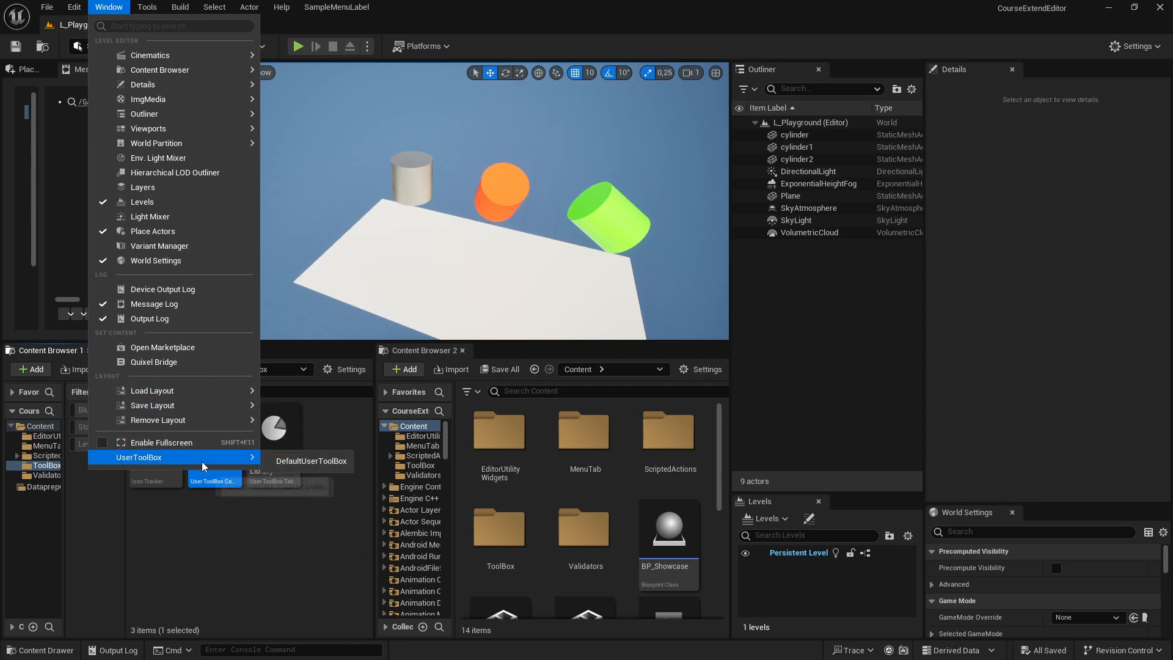
left_click(300, 464)
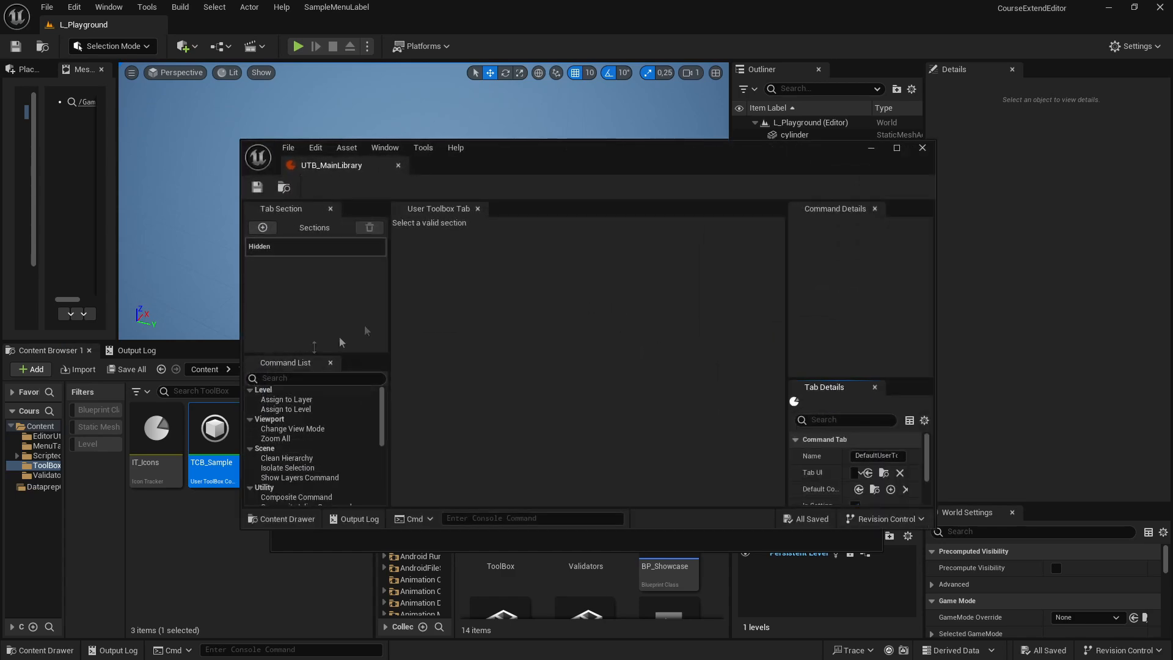
Close the floating UTB_MainLibrary editor, then reopen the asset and maximize its editor window
left_click_drag(462, 172, 624, 228)
left_click(281, 431)
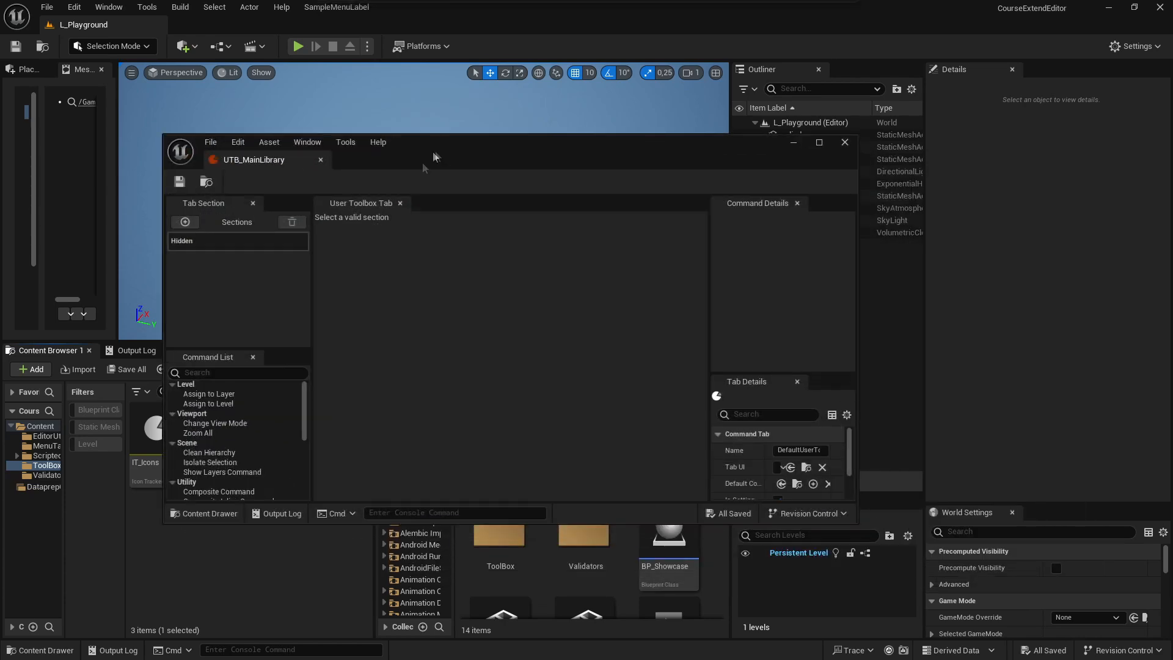
left_click(844, 143)
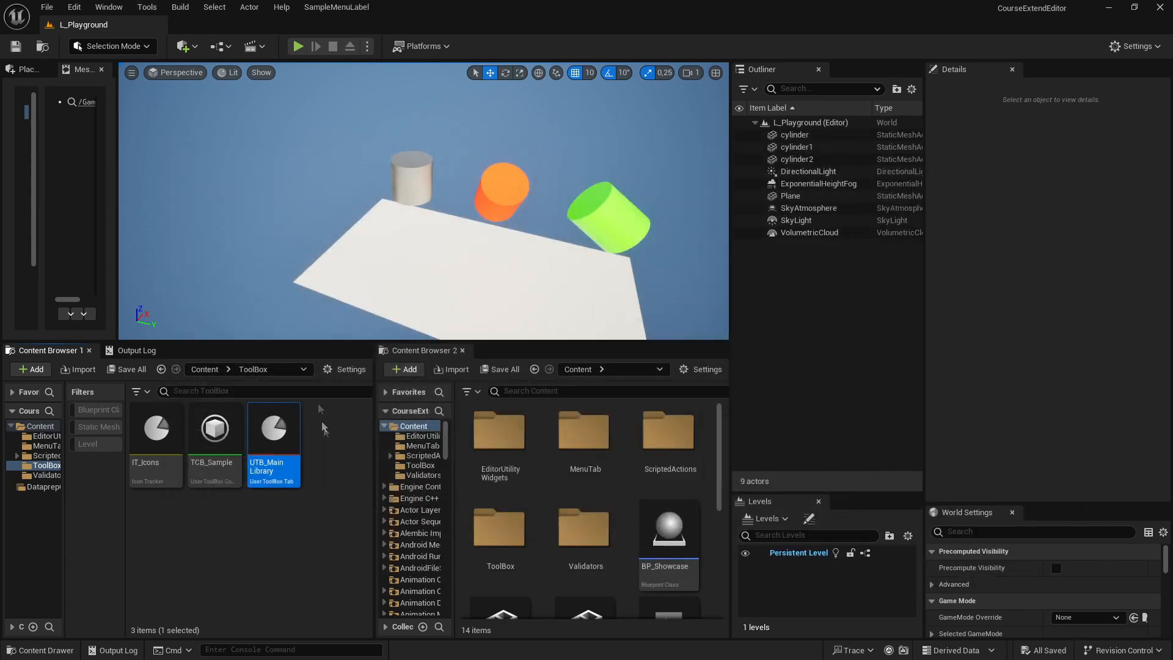
double_click(281, 431)
double_click(552, 154)
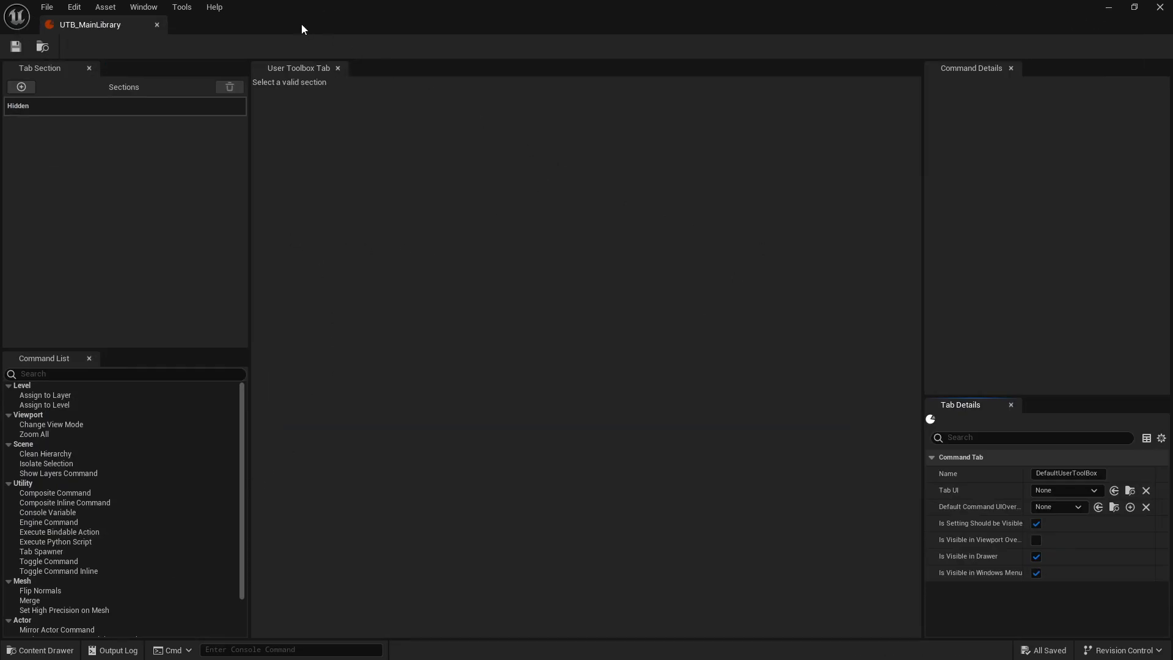
left_click(21, 86)
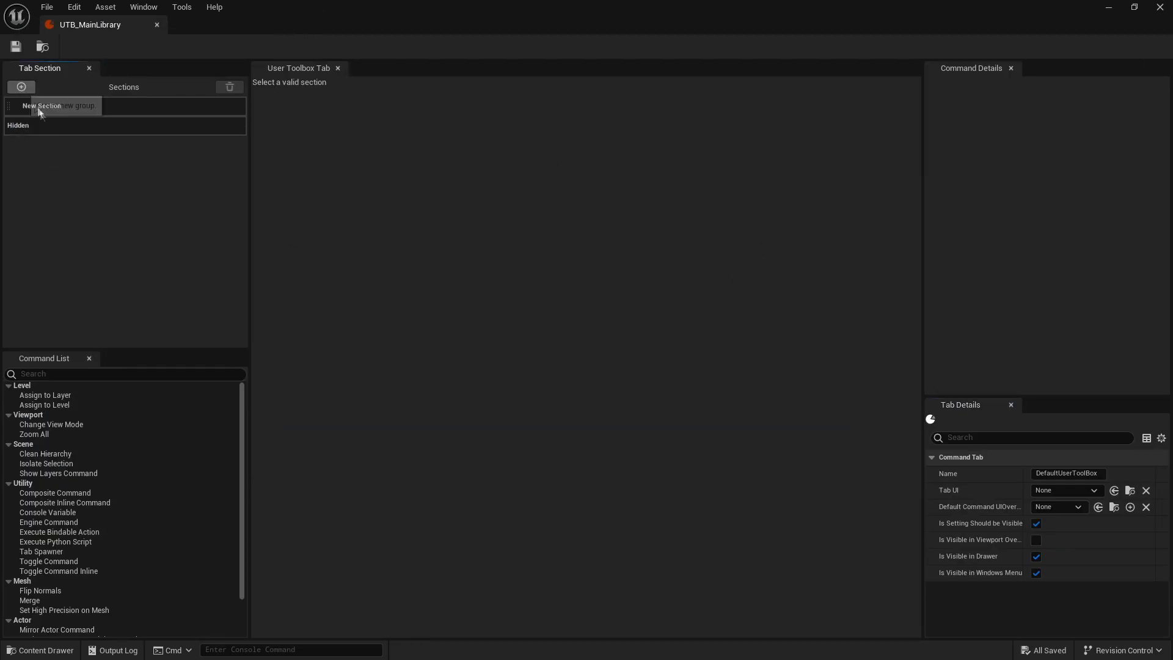
left_click(42, 107)
left_click(226, 88)
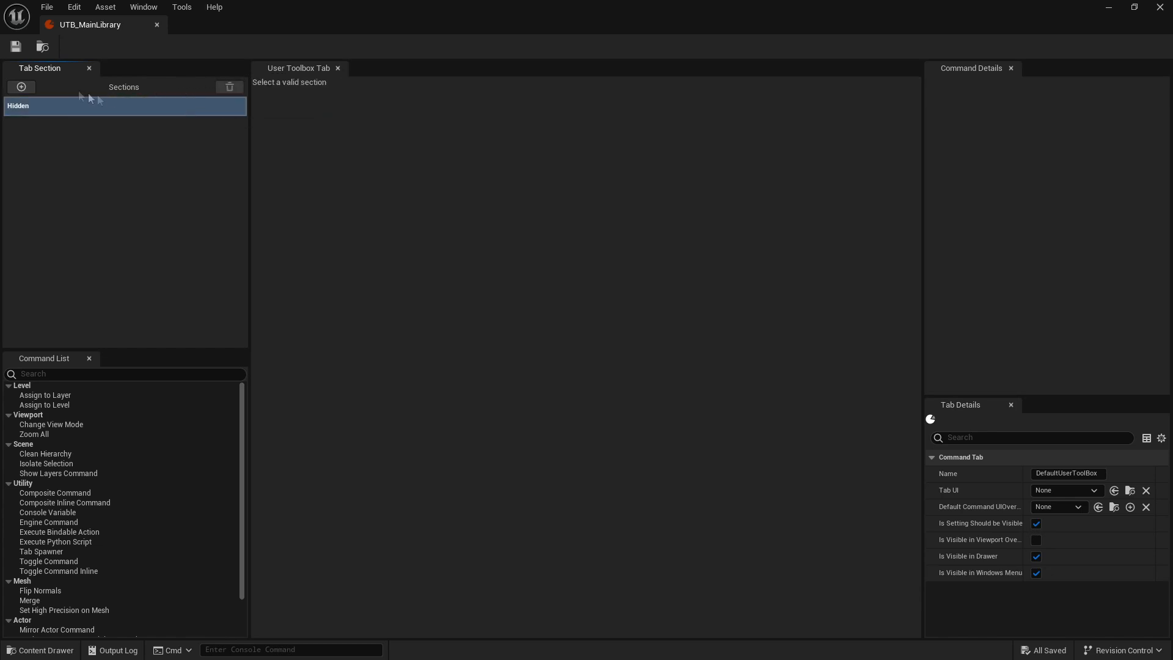
Add a new section to the UTB_MainLibrary toolbox tab and rename it MainLibrary
left_click(21, 87)
left_click(49, 102)
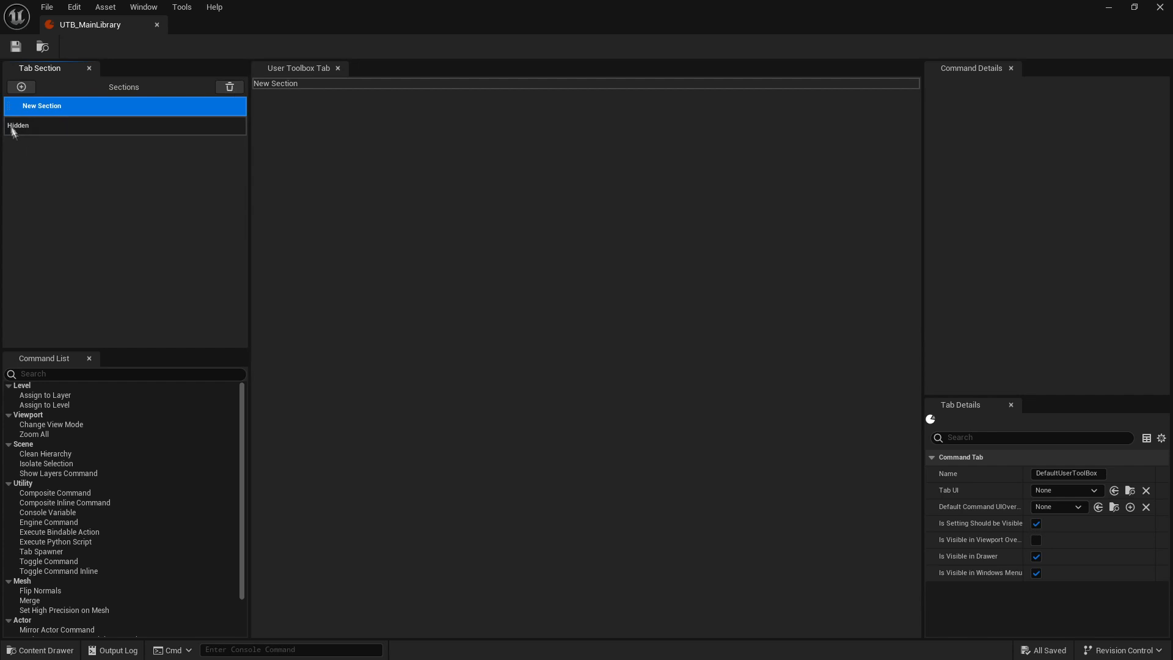
right_click(38, 109)
left_click(70, 117)
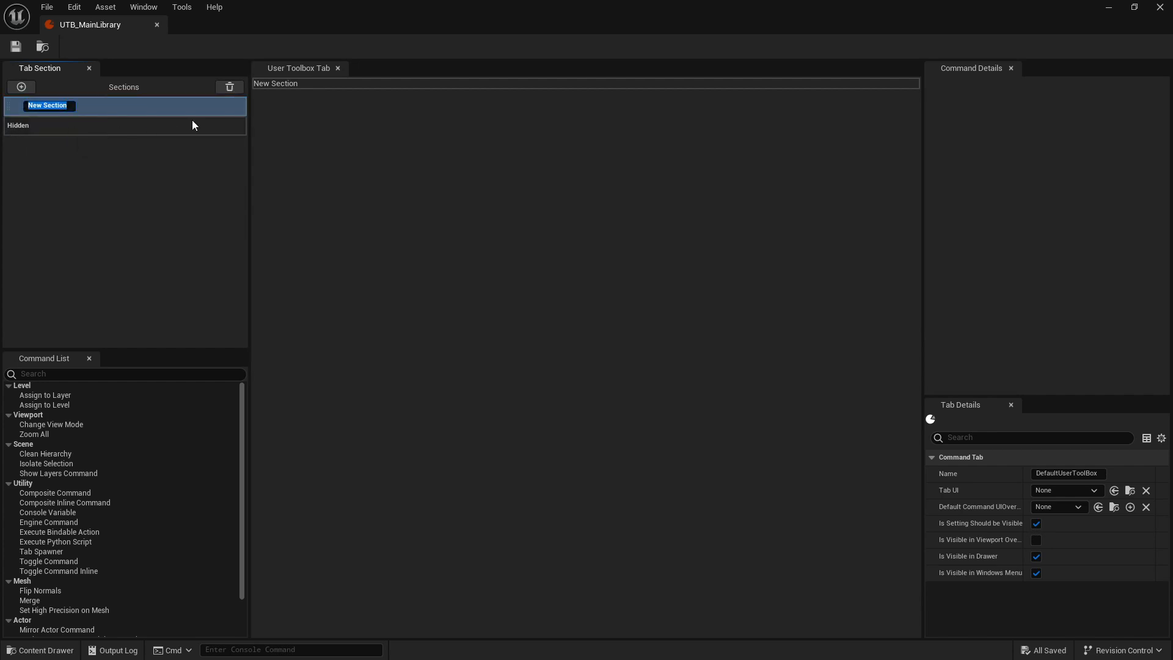
type("MainLibrary")
key("Return")
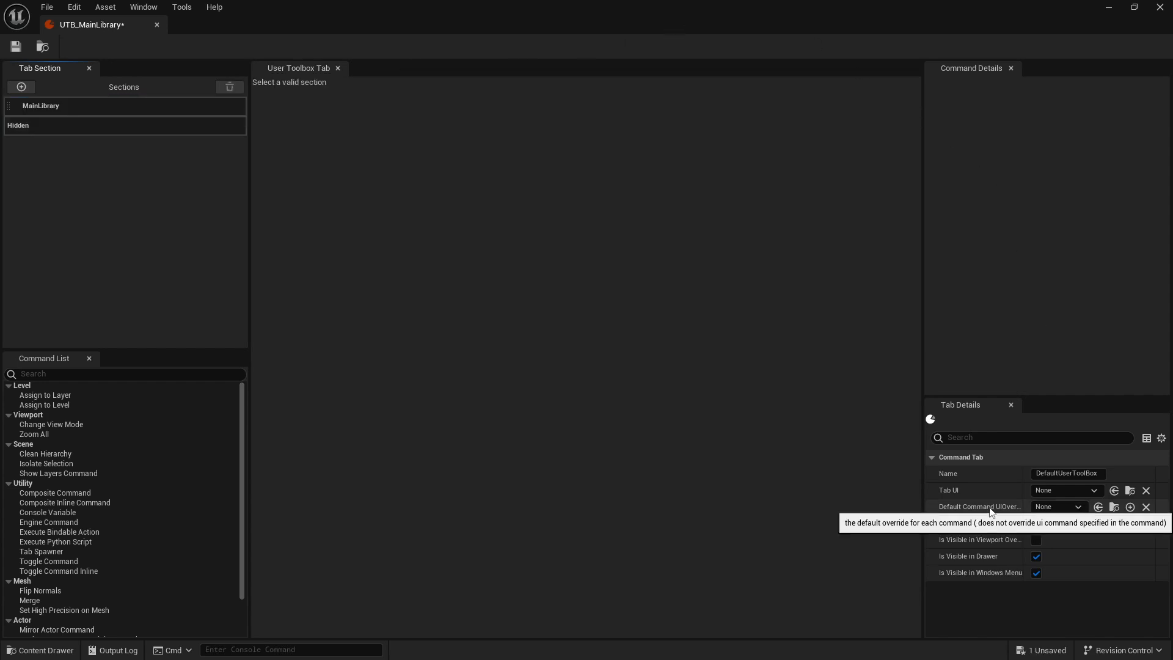
Check which classes are offered for the tab's default command UI override
left_click(1067, 508)
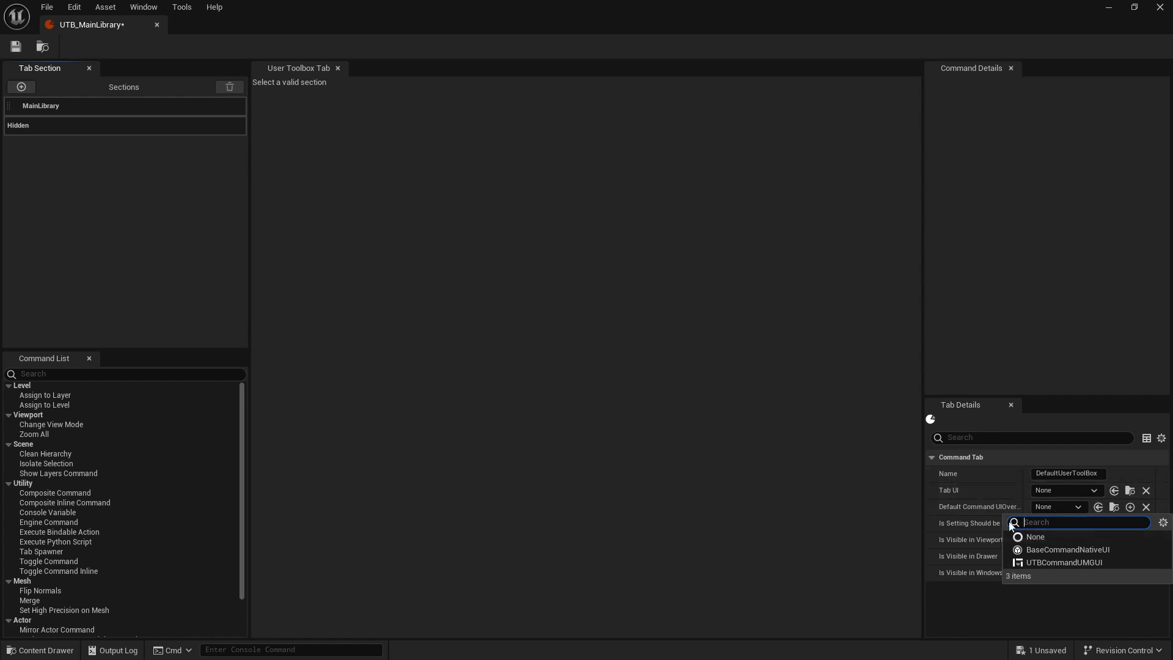
left_click(990, 507)
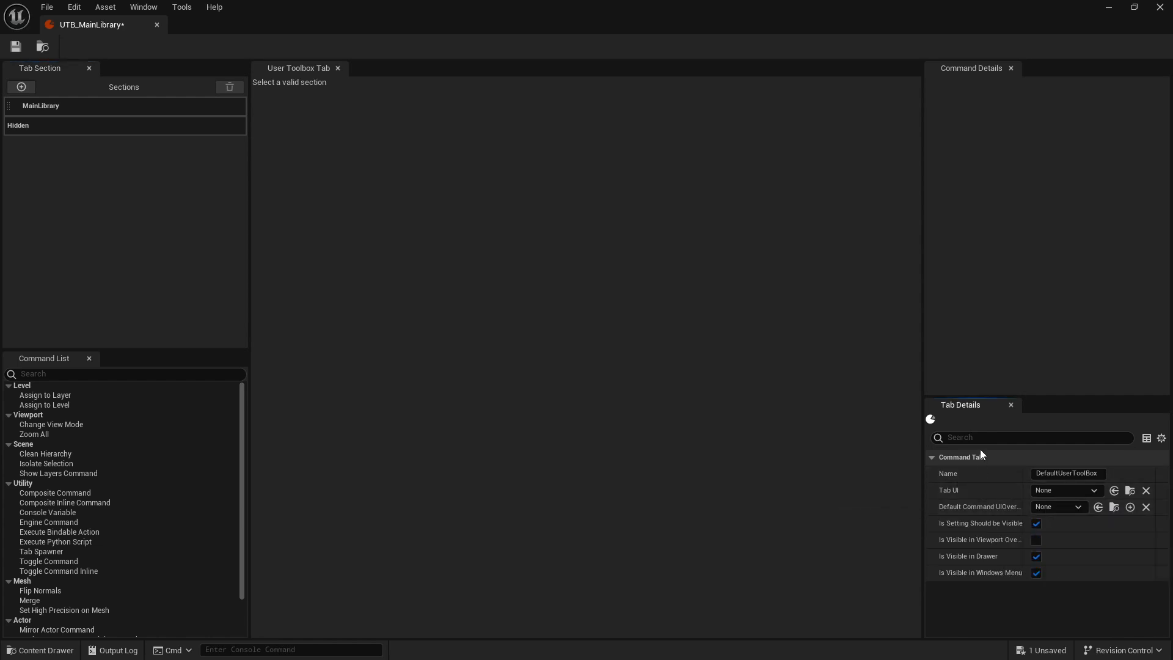
Add the Assign to Layer and Assign to Level commands to the MainLibrary section
left_click(53, 396)
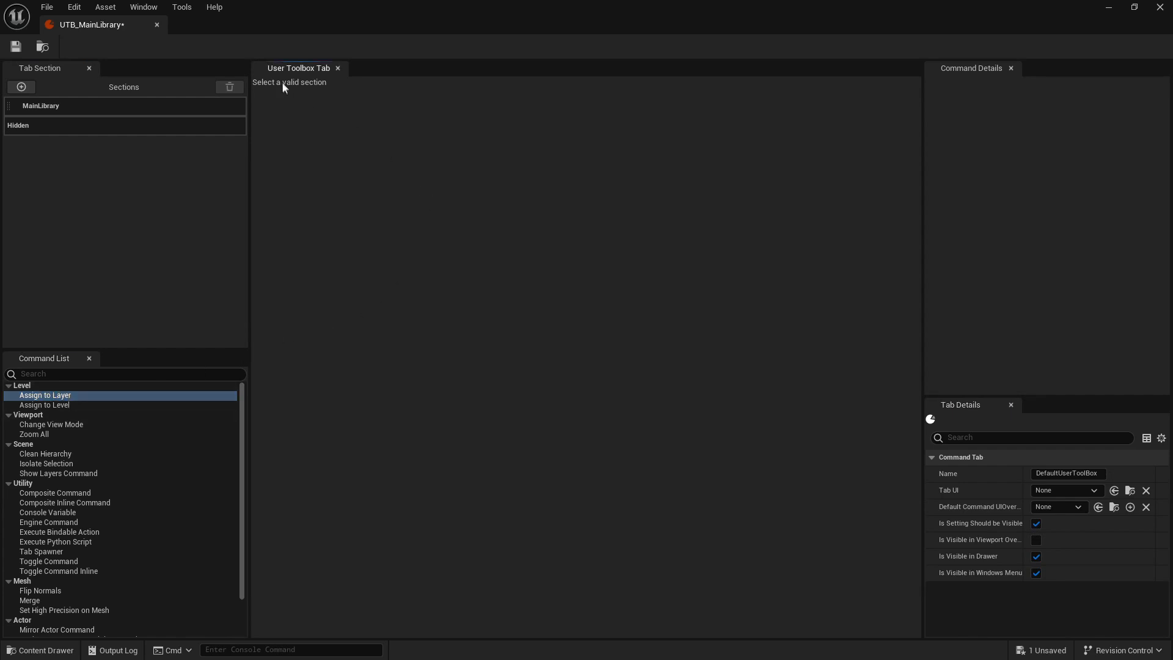
left_click(80, 126)
left_click(95, 106)
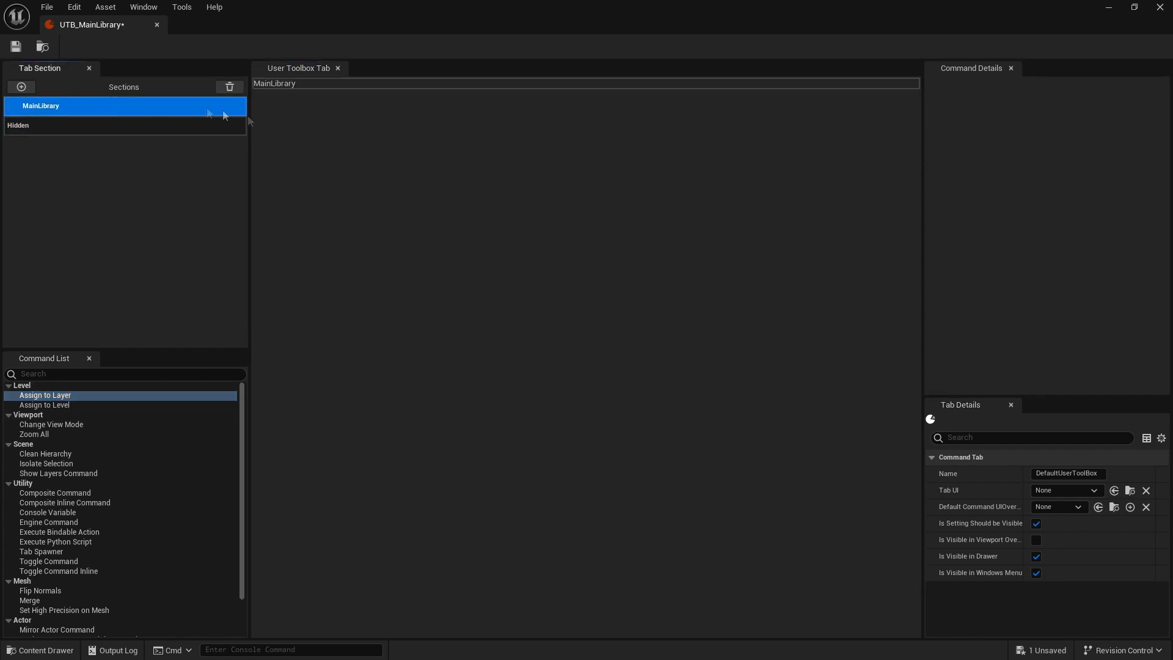
left_click_drag(25, 396, 324, 251)
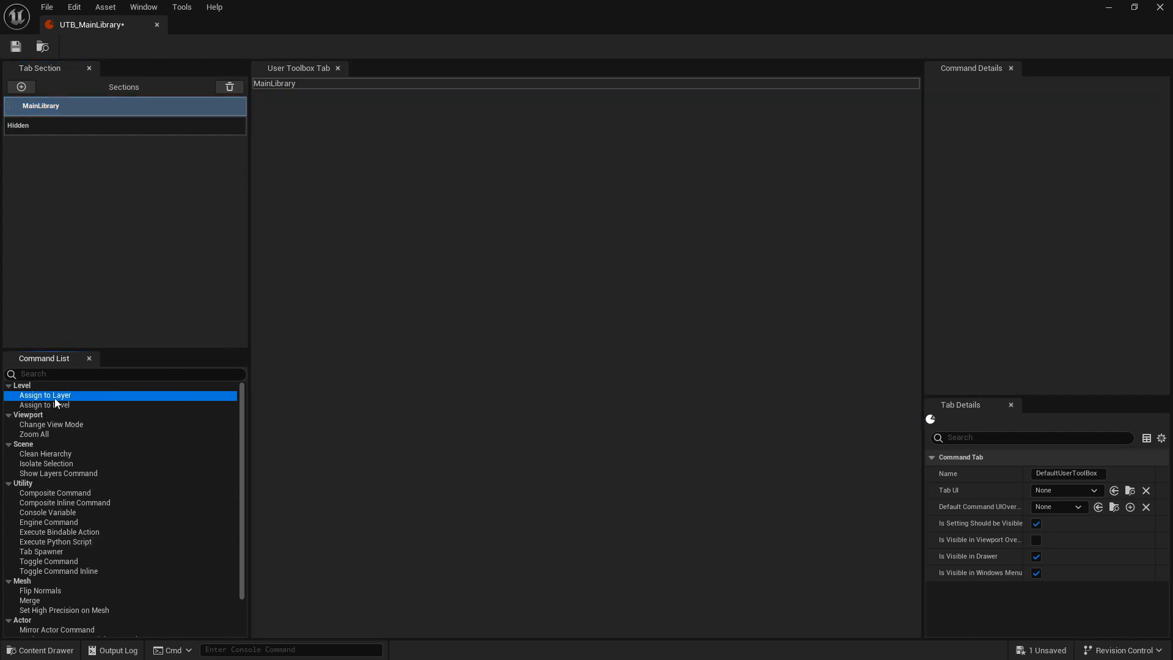
left_click_drag(54, 398, 360, 251)
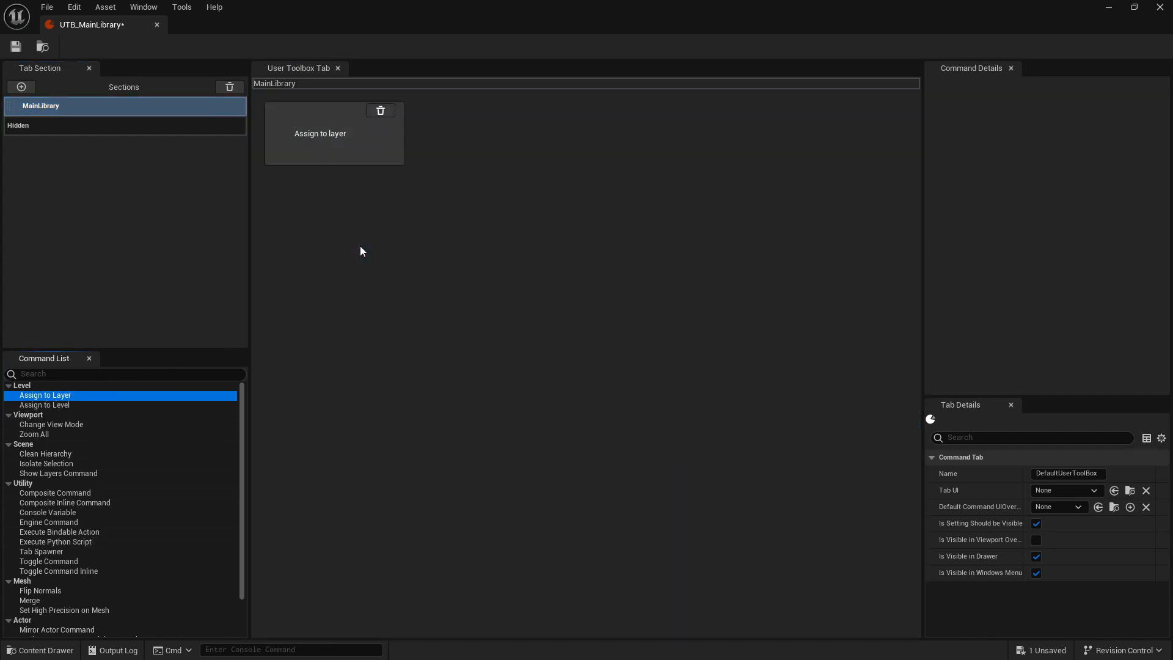
left_click_drag(44, 405, 452, 252)
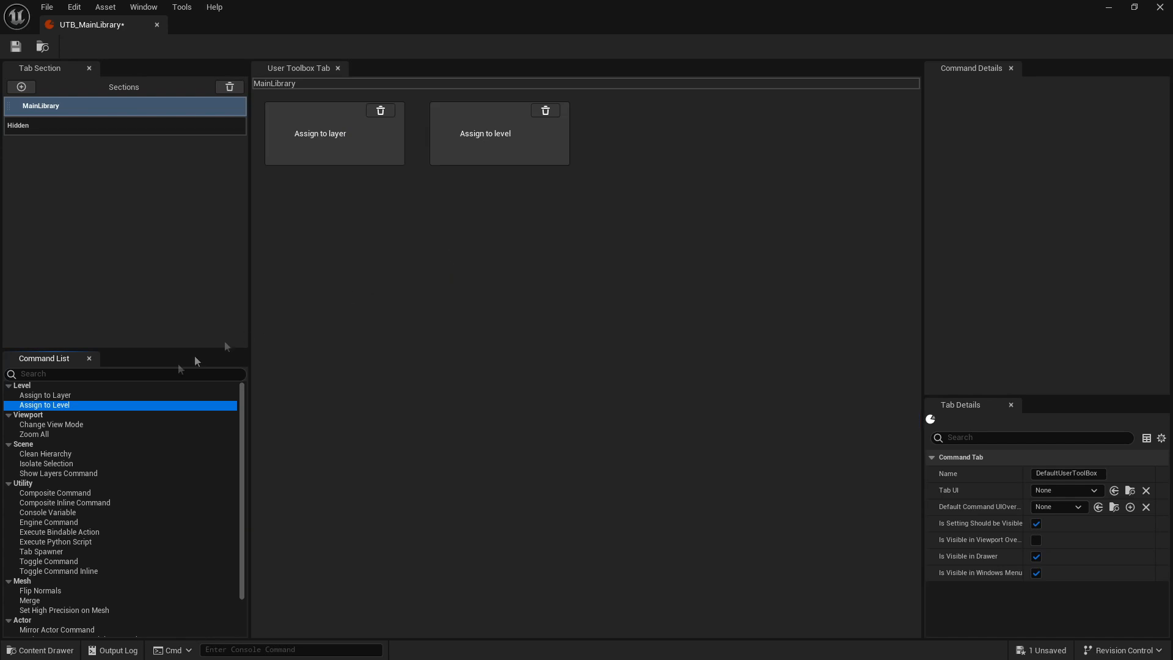
Add the Change View Mode, Zoom All, Clean Hierarchy, Isolate Selection and Show Layers commands to the MainLibrary section
left_click_drag(56, 425, 553, 294)
left_click_drag(35, 434, 613, 353)
left_click_drag(49, 453, 529, 280)
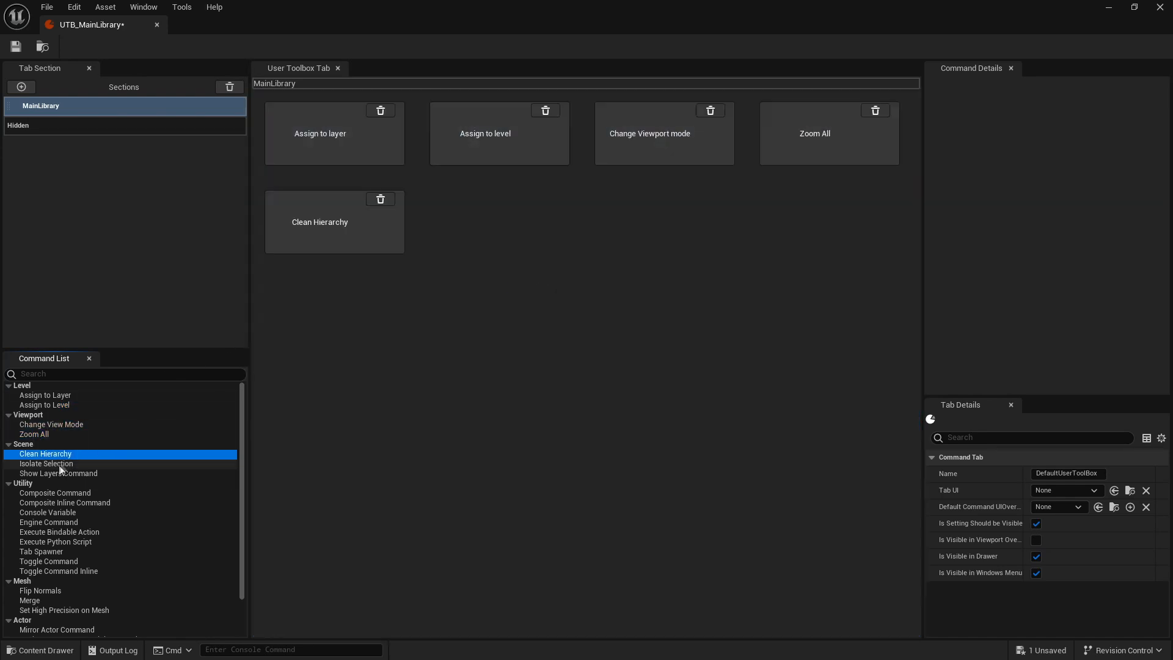
left_click_drag(53, 464, 312, 424)
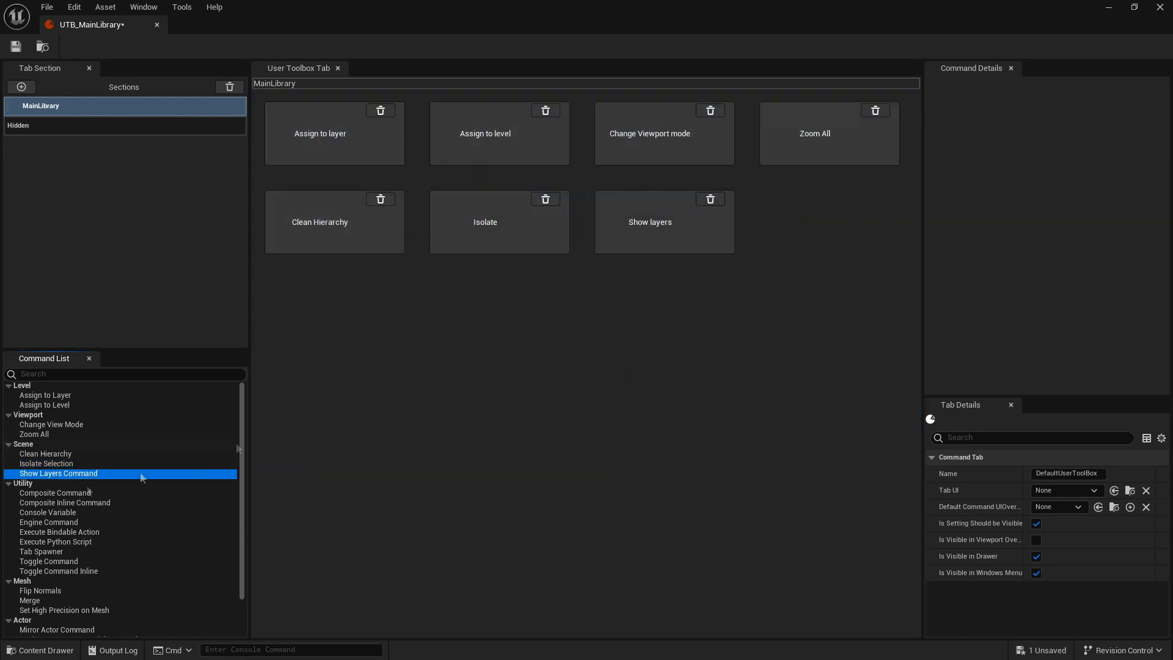
Add the Tab Spawner, Flip Normals, Merge and Set High Precision on Mesh commands to the MainLibrary section
scroll(50, 495, "down", 1)
left_click_drag(41, 532, 555, 361)
left_click_drag(40, 570, 560, 410)
left_click_drag(64, 591, 559, 471)
Add the Push Component Material Into Mesh and Select Actor by Size commands to the MainLibrary section
scroll(162, 474, "down", 1)
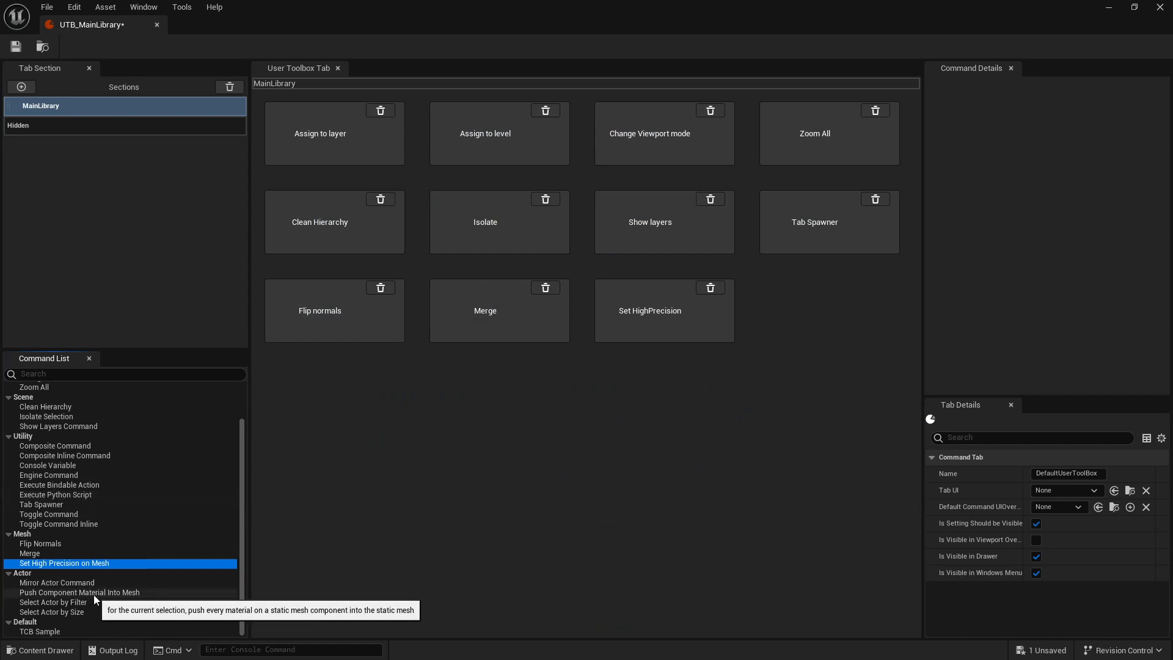
left_click_drag(96, 595, 502, 490)
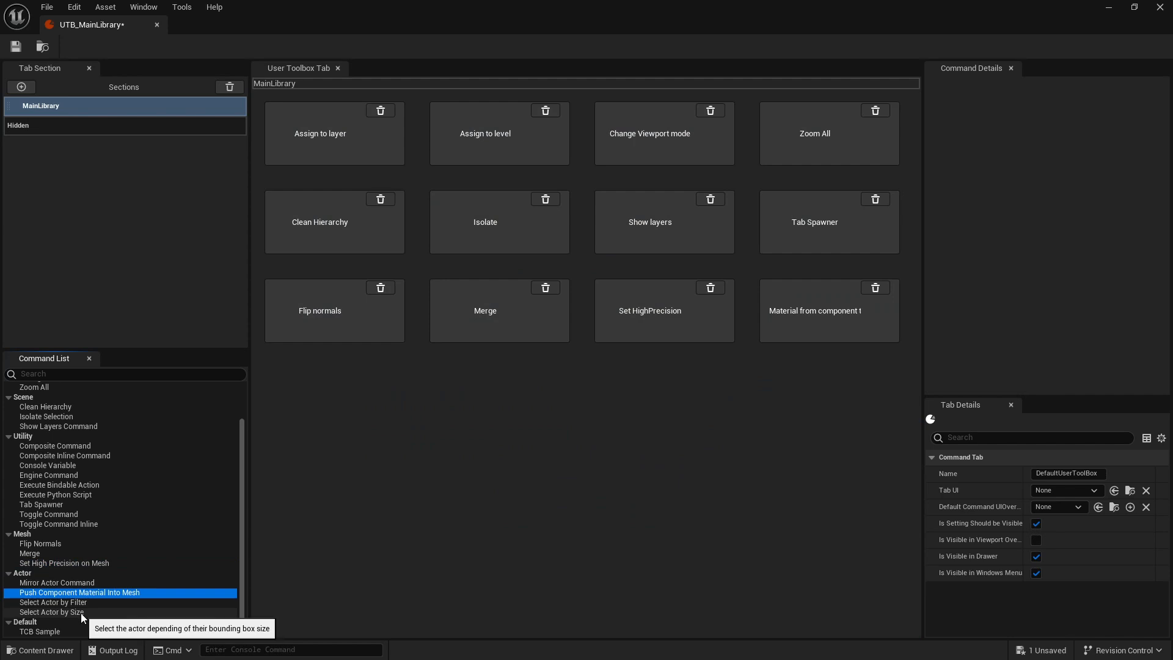
left_click_drag(80, 614, 548, 387)
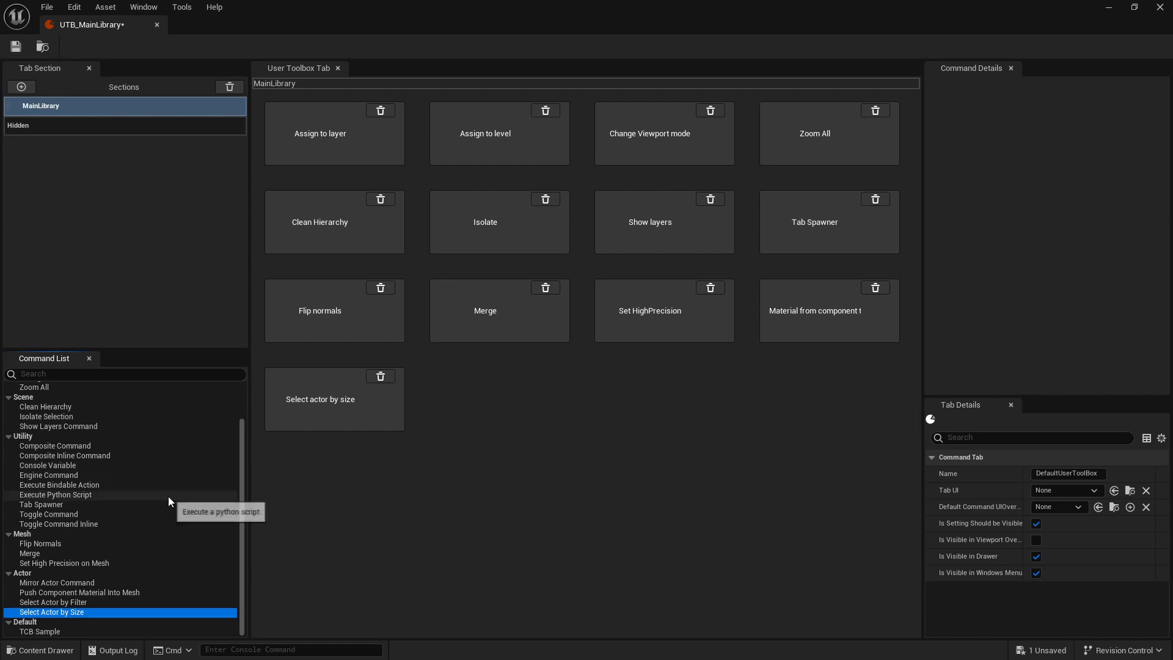
Dock the UTB_MainLibrary editor in the main window and open the TCB_Sample blueprint from the ToolBox folder
left_click(56, 632)
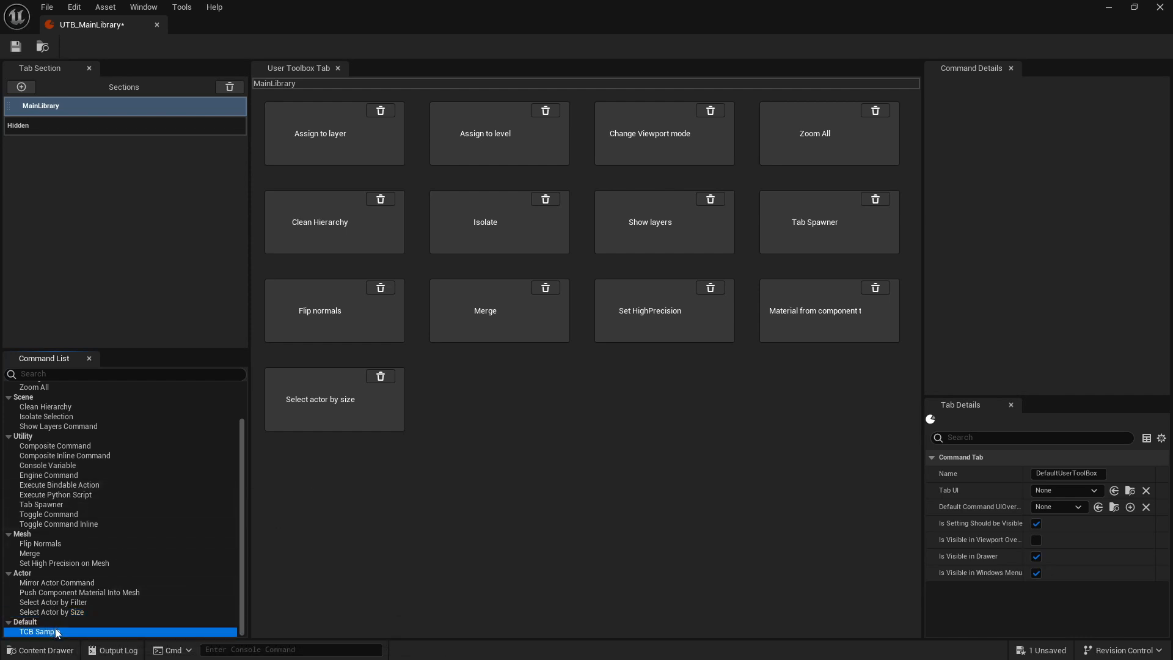
mouse_move(112, 22)
left_mouse_down()
mouse_move(263, 60)
mouse_move(369, 14)
mouse_move(322, 27)
mouse_move(96, 28)
left_mouse_up()
left_click(85, 24)
double_click(215, 431)
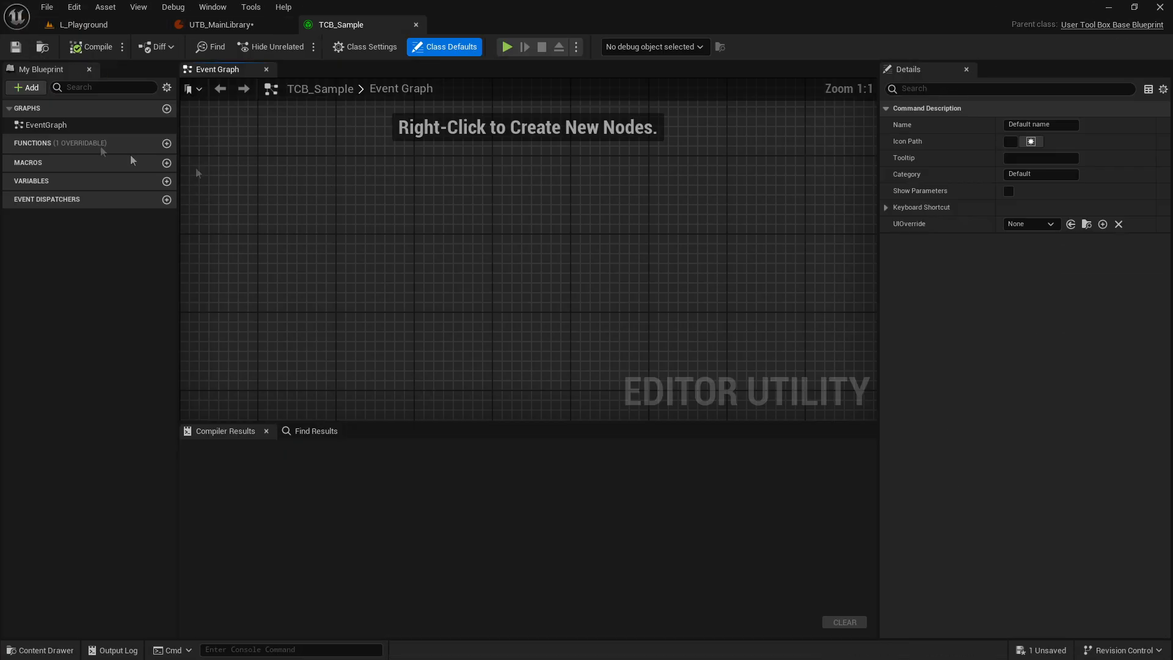
Override the Command event in TCB_Sample and connect a Print Text node to its execution output
left_click(152, 145)
left_click(153, 175)
left_click_drag(564, 257, 598, 257)
type("showlo")
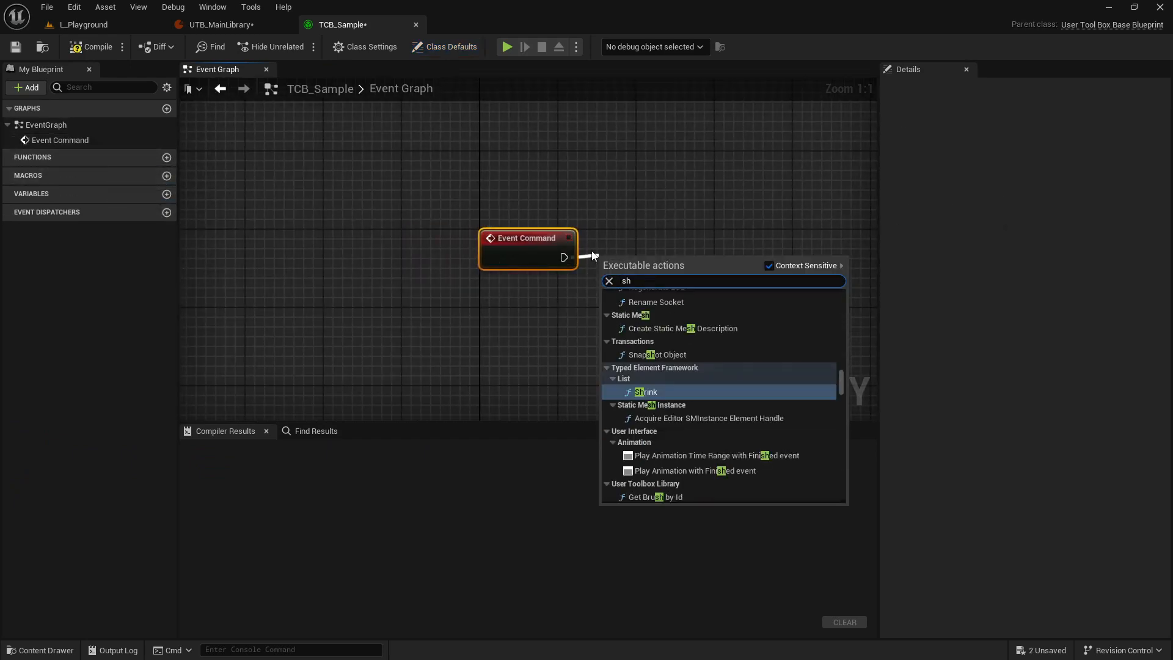
key("BackSpace")
key("BackSpace")
key("BackSpace")
key("BackSpace")
key("BackSpace")
key("BackSpace")
type("print text")
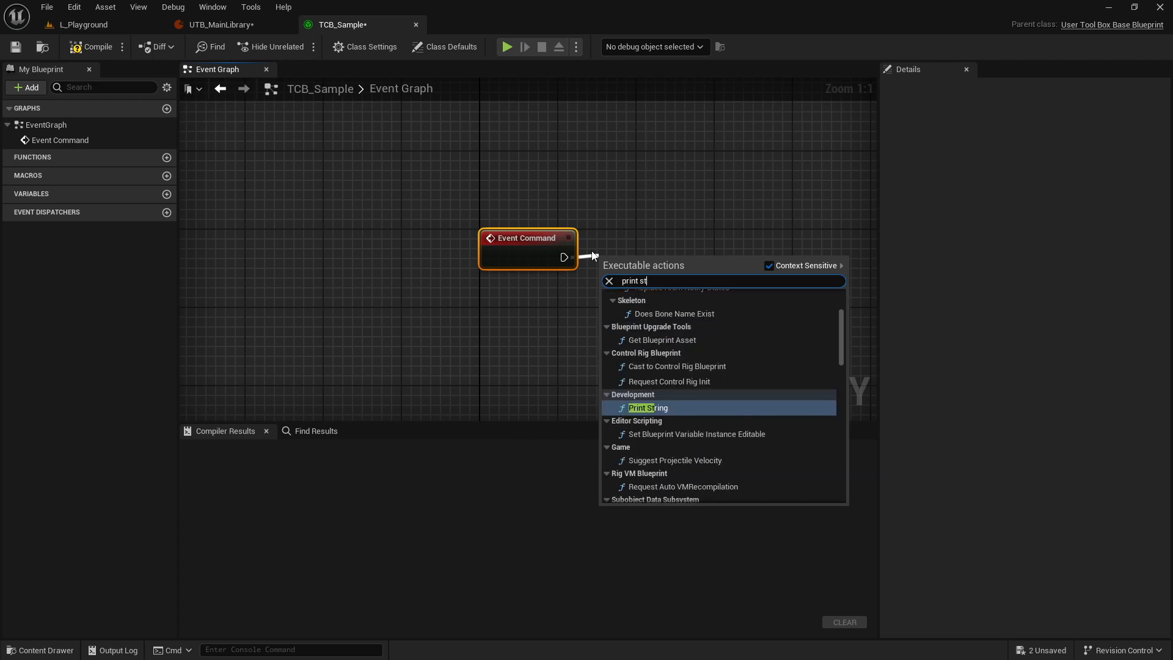
key("Return")
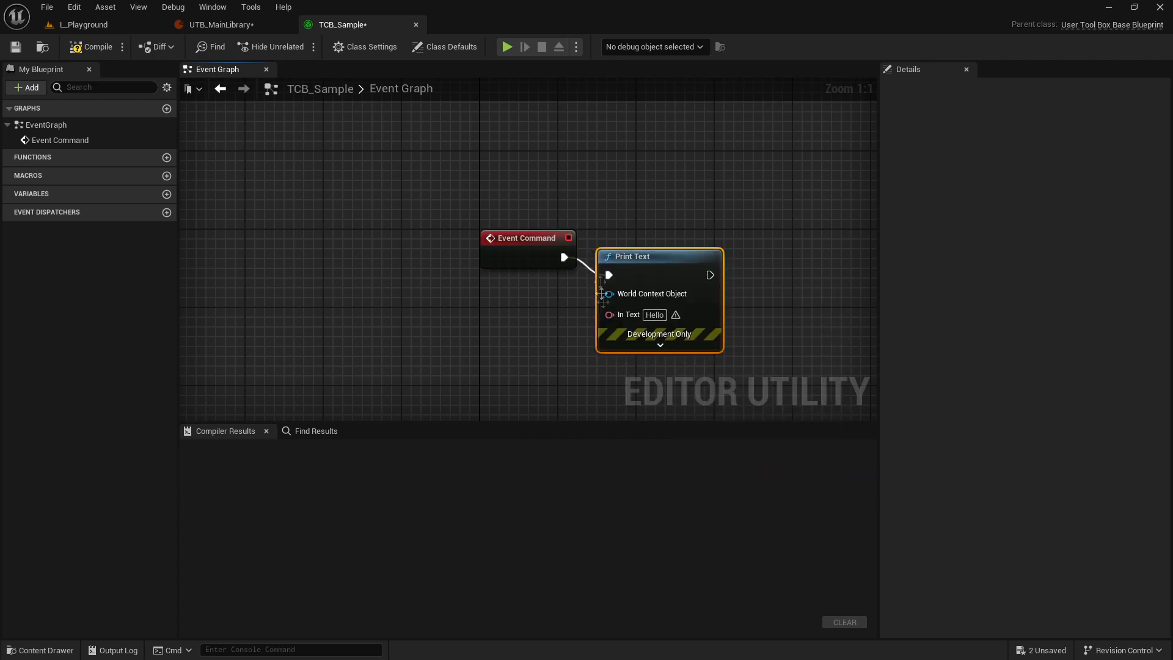
Set the Print Text node's In Text to Sample, compile the TCB_Sample blueprint and close it
left_click(655, 315)
type("Sample")
left_click(92, 47)
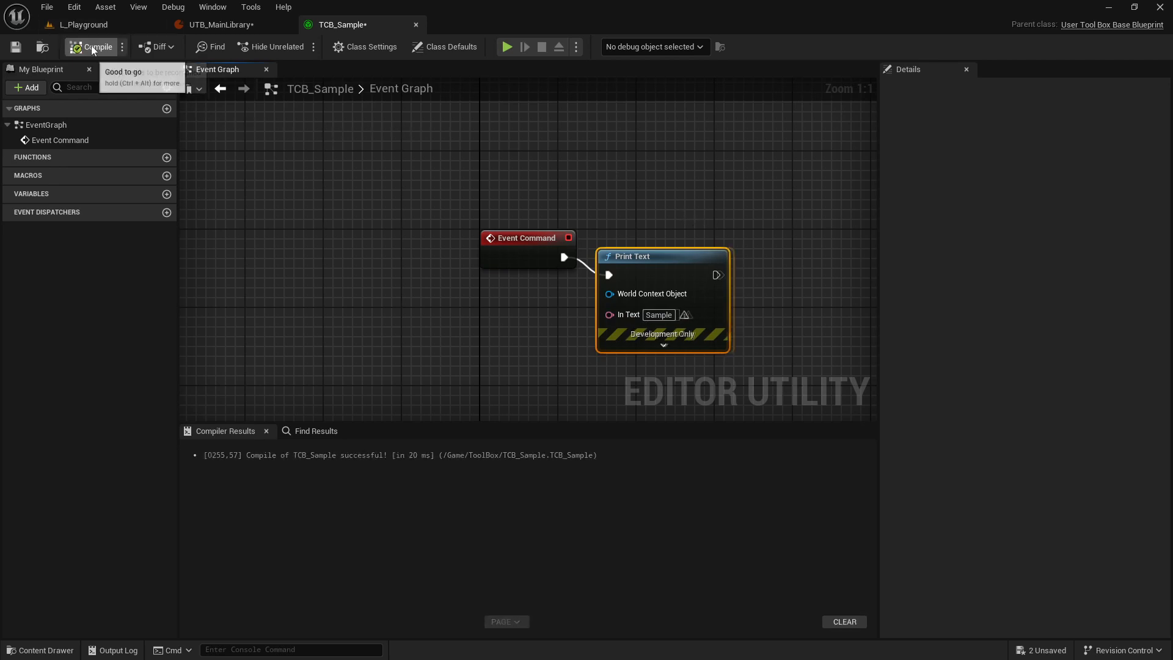
left_click(416, 25)
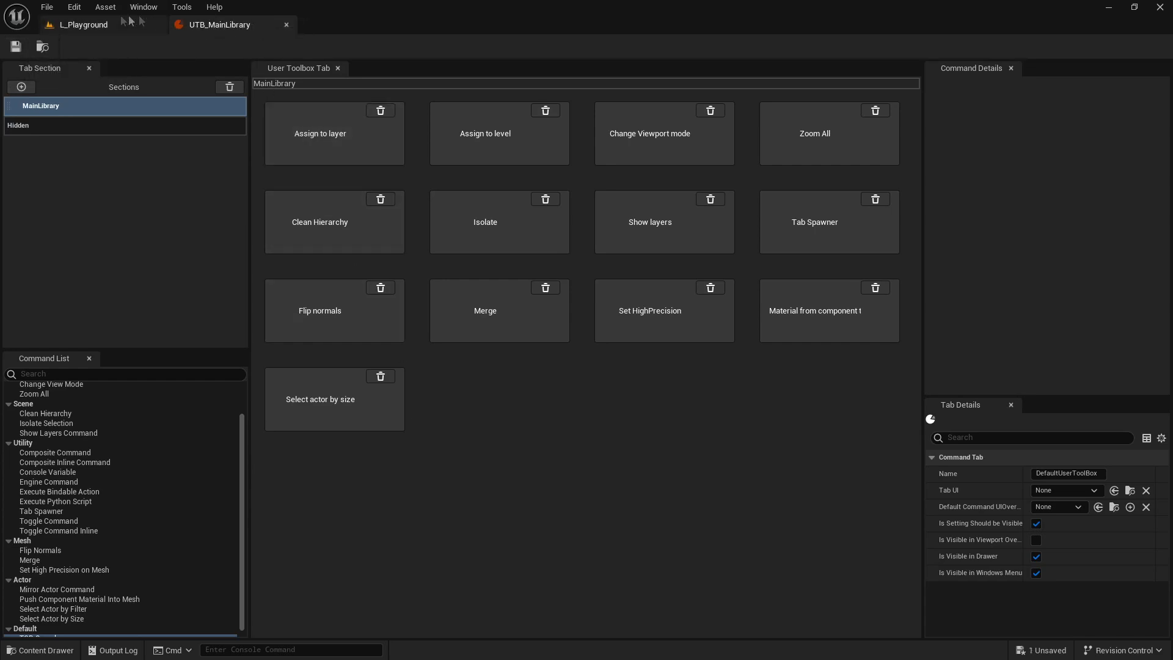
Return to the L_Playground level editor and save all unsaved assets
left_click(84, 25)
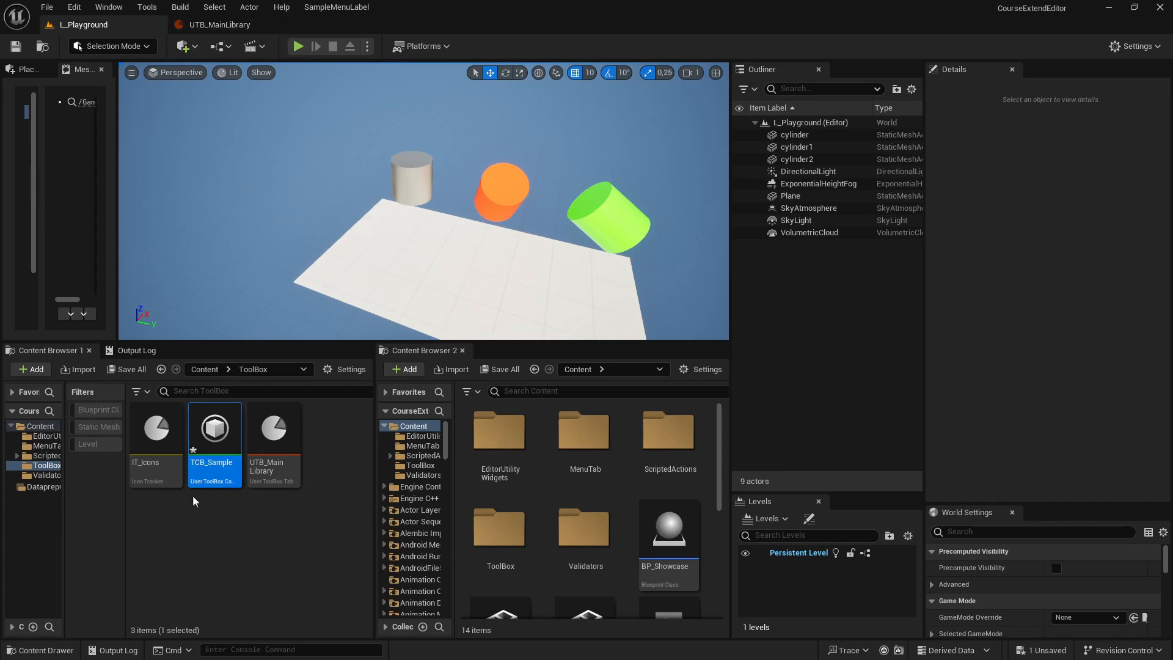
left_click(127, 369)
left_click(684, 473)
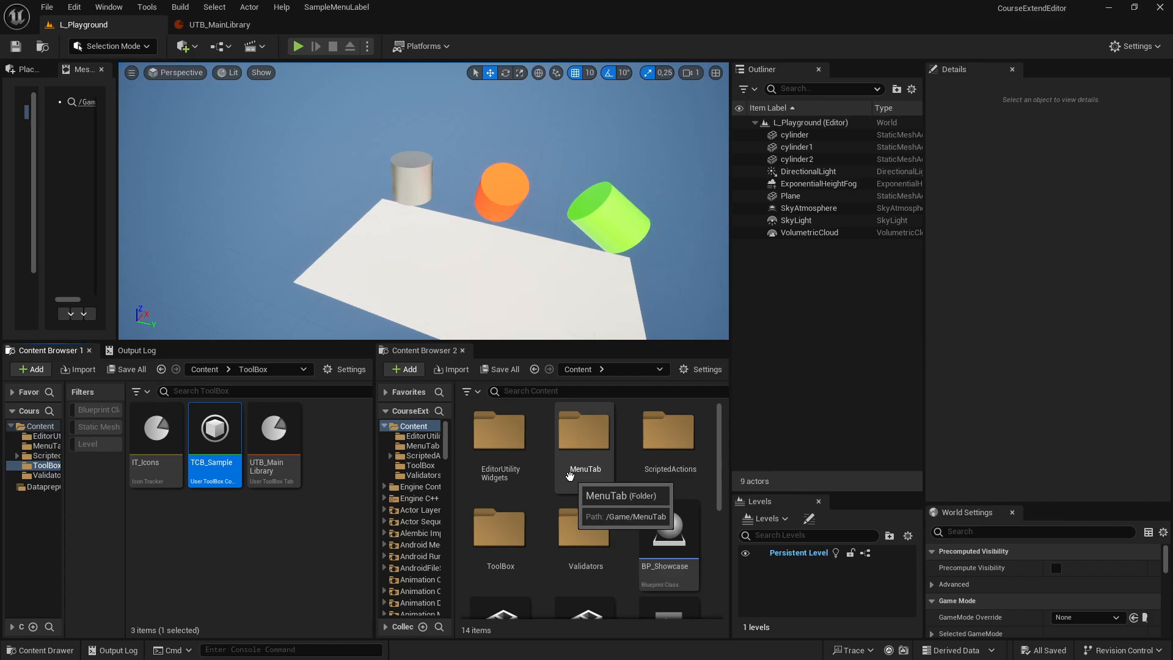
Detach the UTB_MainLibrary editor from the main window and close it
left_click_drag(220, 24, 485, 218)
right_click(485, 217)
left_click(509, 256)
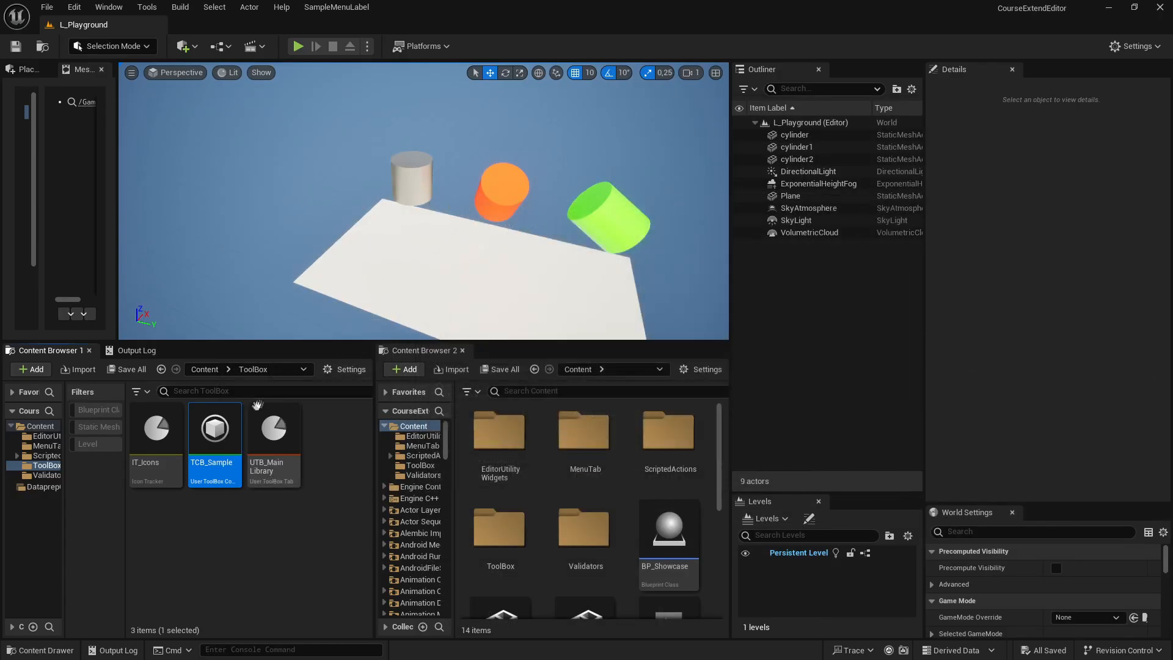
right_click(276, 437)
left_click(145, 22)
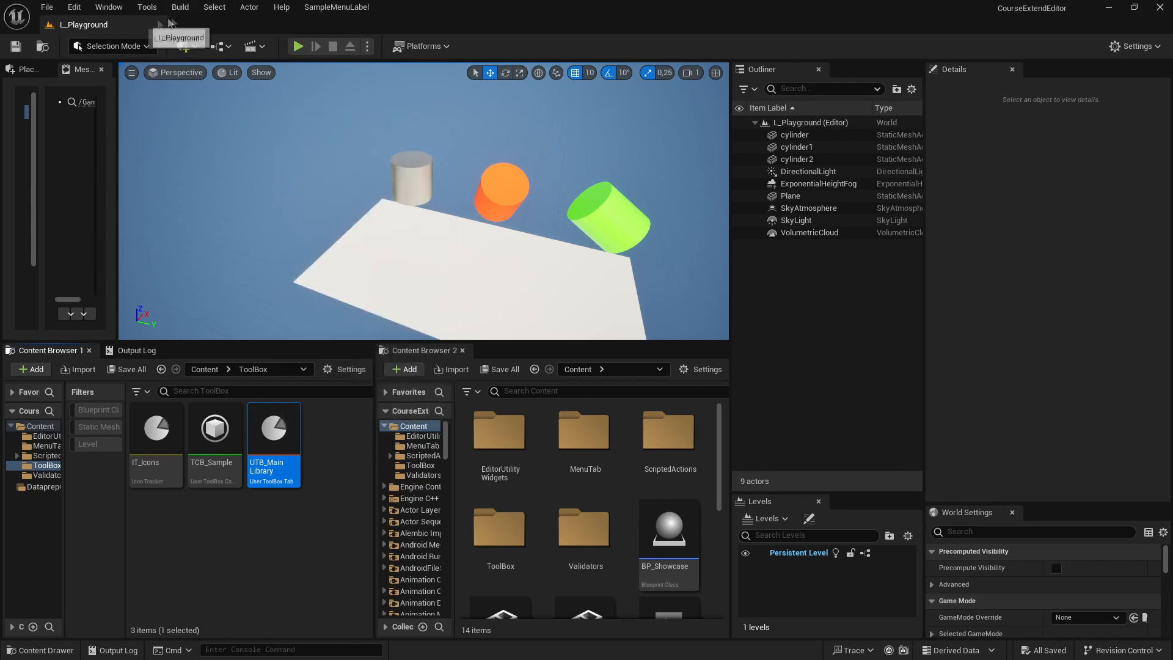
Open the DefaultUserToolBox window and dock it as a tab beside Content Browser 2
left_click(99, 7)
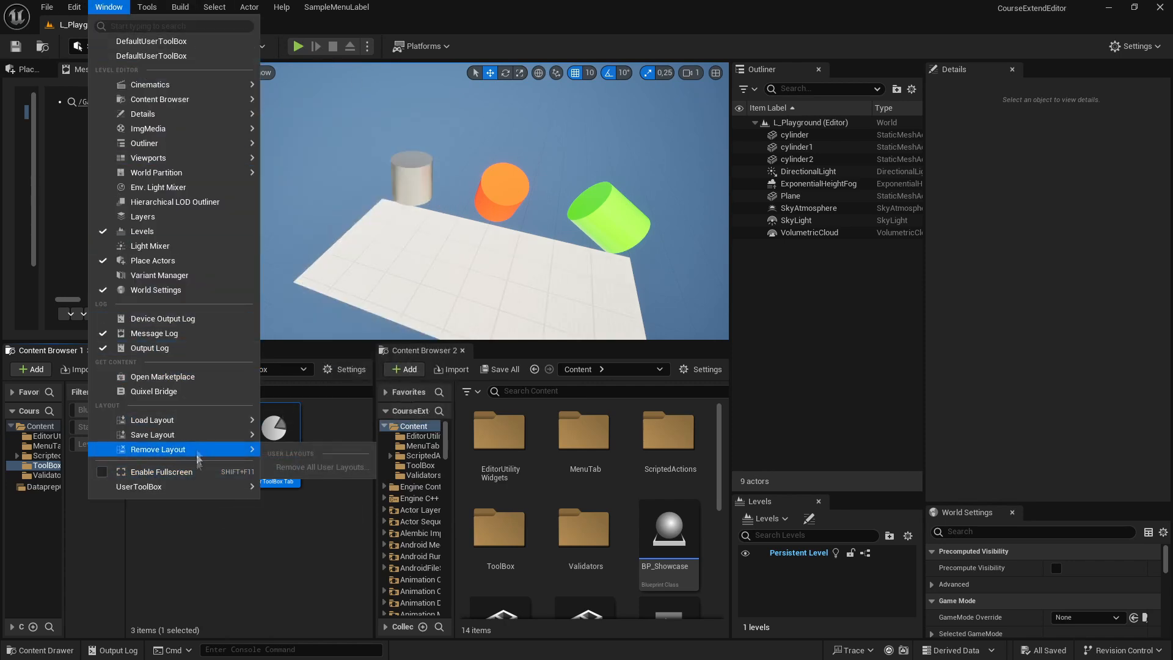
mouse_move(244, 486)
left_click(288, 491)
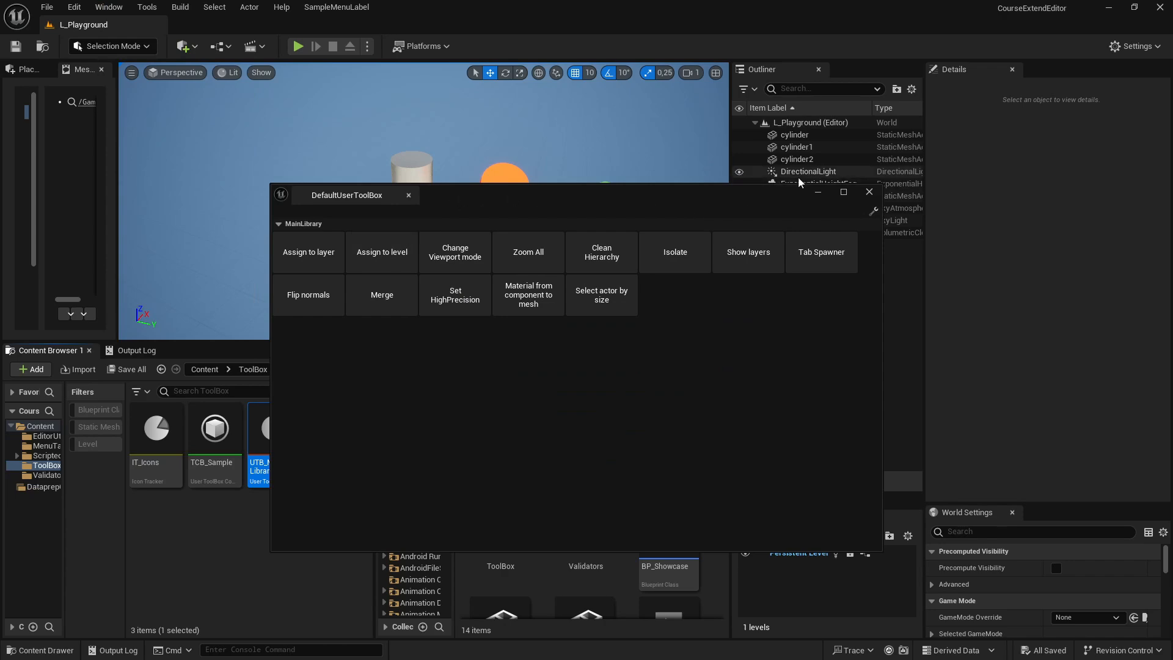
left_click_drag(497, 191, 678, 304)
left_click_drag(500, 314, 516, 350)
Reopen the UTB_MainLibrary asset and display the commands of its MainLibrary section
right_click_drag(437, 158, 458, 171)
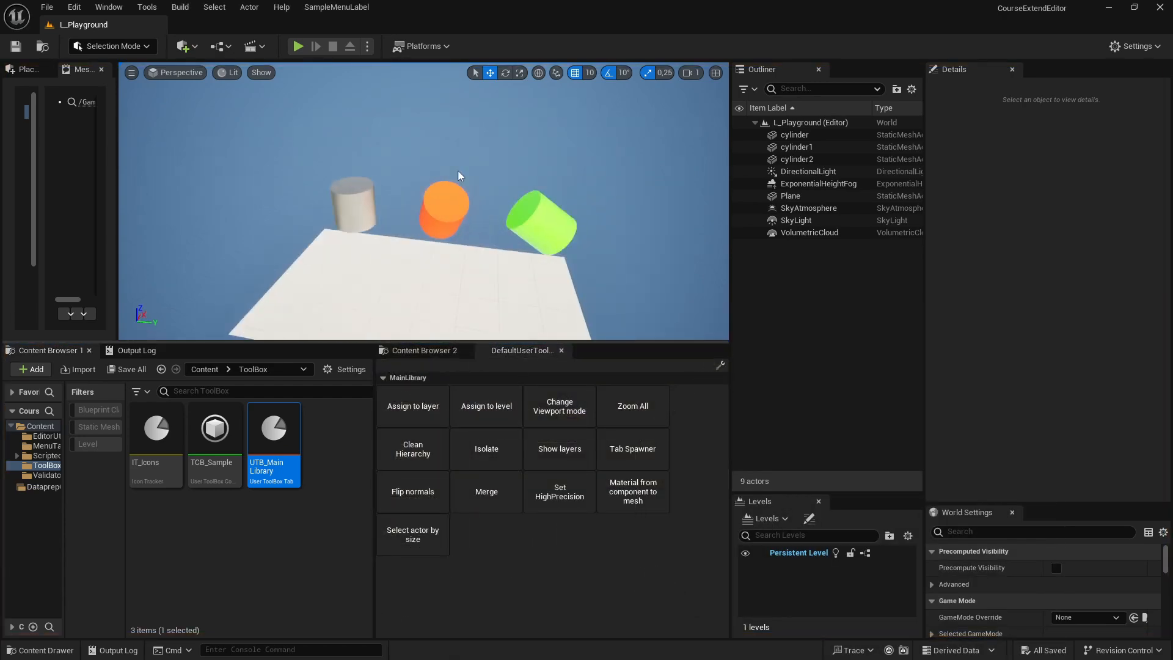
right_click_drag(519, 298, 531, 289)
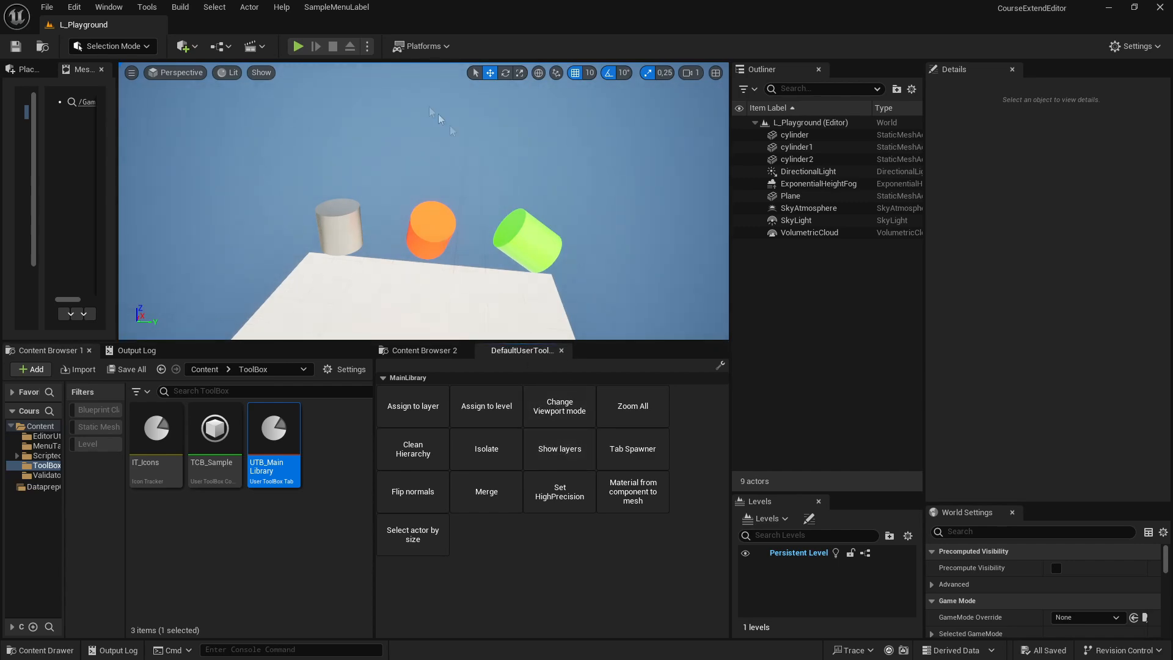
double_click(288, 431)
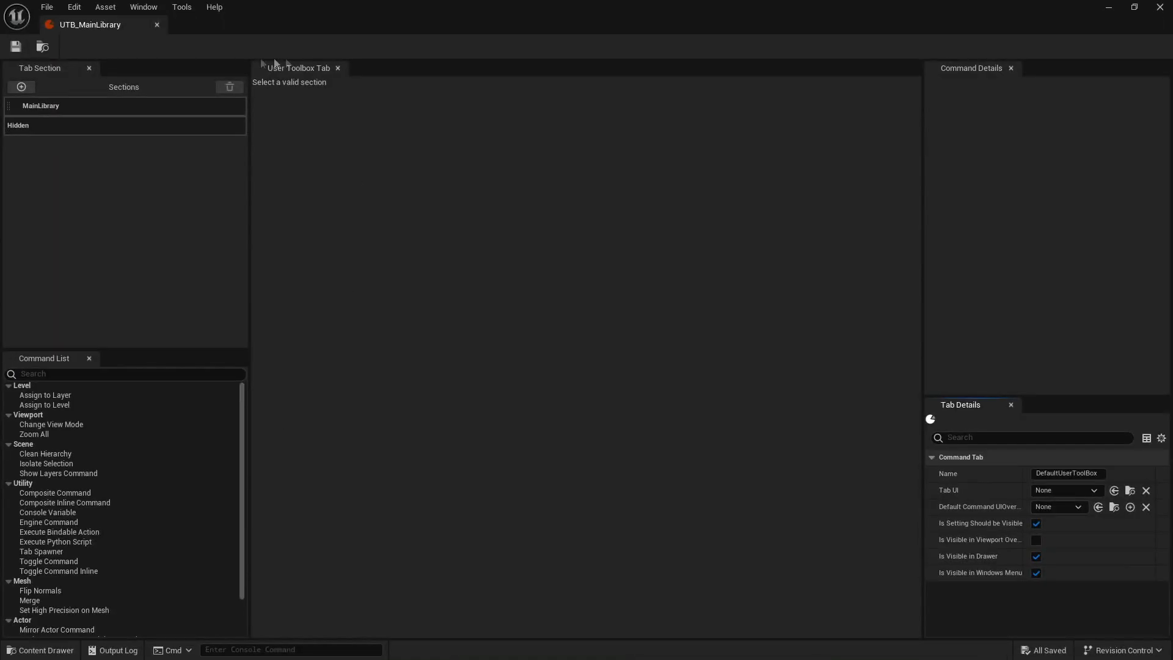
left_click(97, 122)
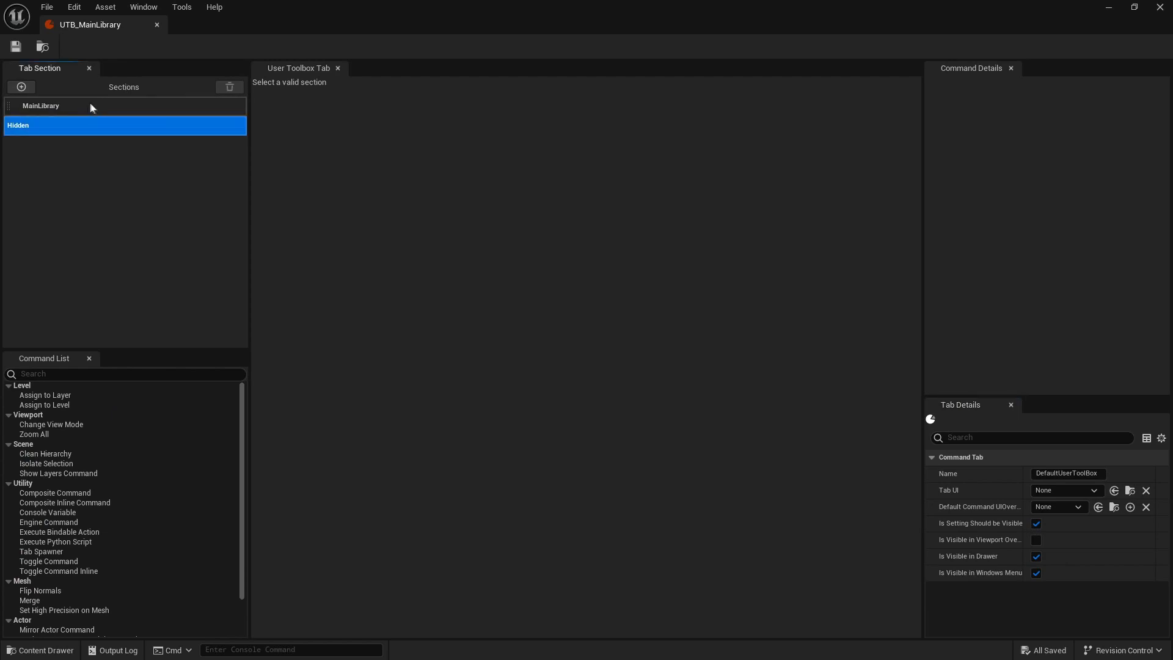
left_click(91, 106)
Examine the details of the Isolate, Set HighPrecision and Merge commands, including the Merge command's icon choices
left_click(526, 229)
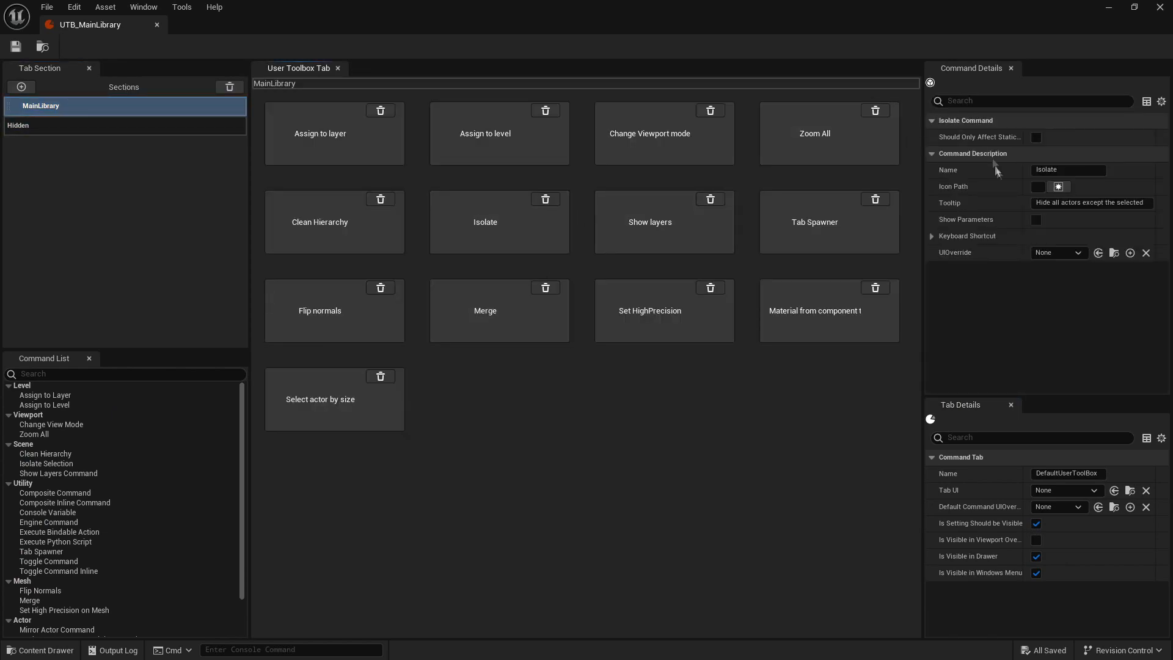
left_click(660, 331)
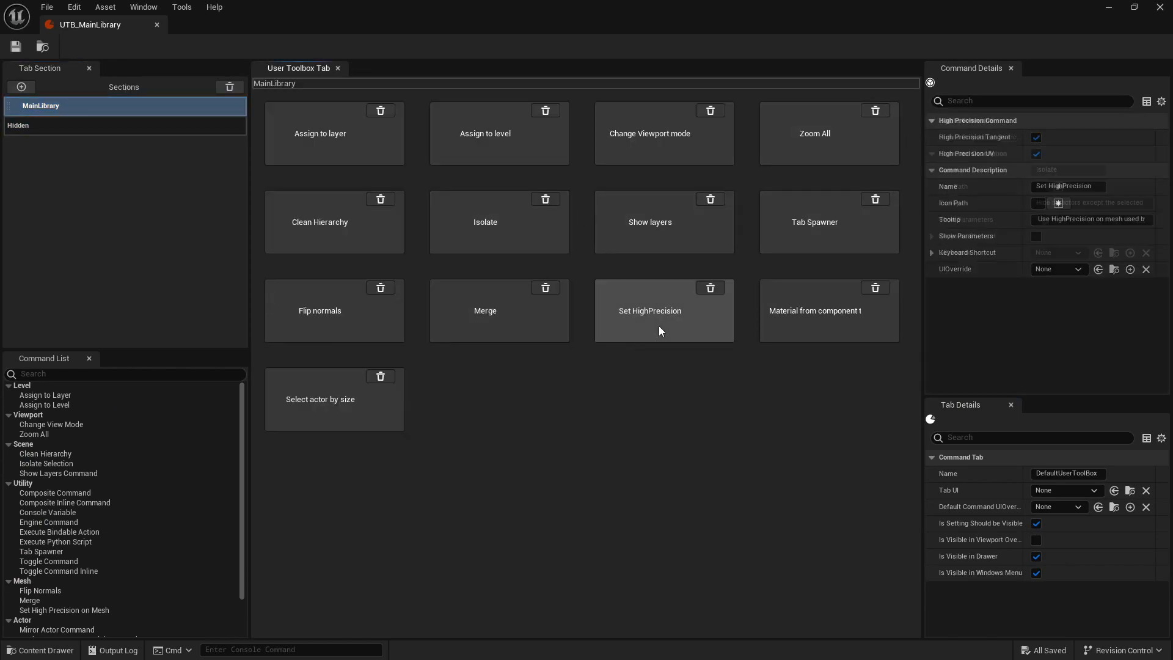
left_click(541, 317)
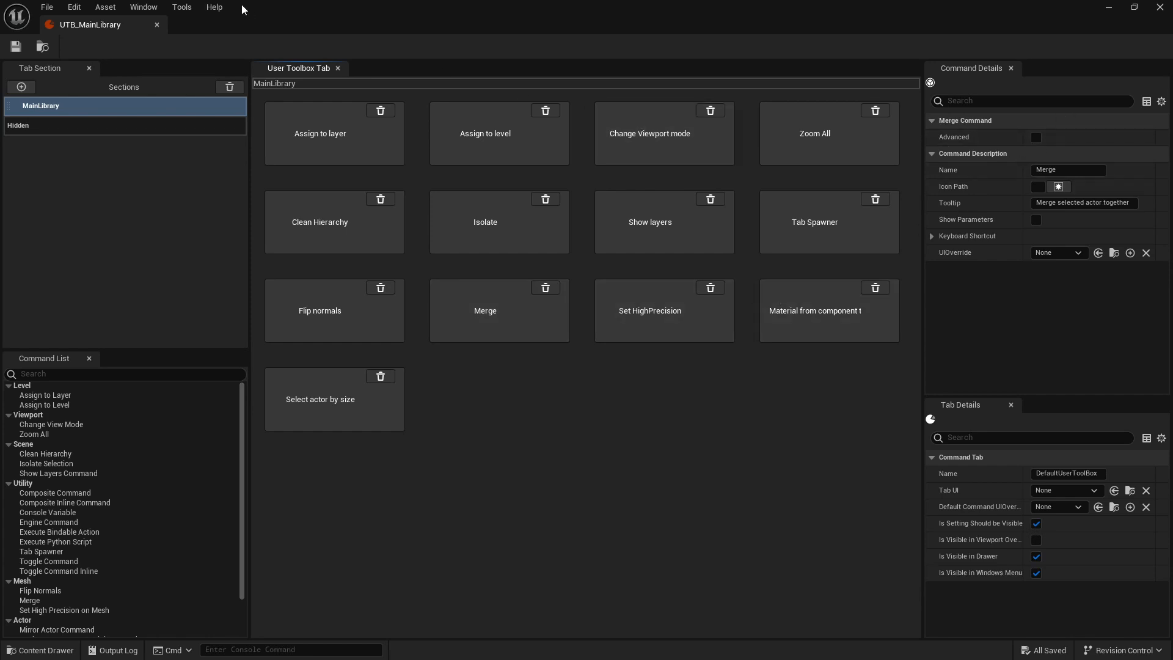
left_click(1059, 188)
left_click(611, 352)
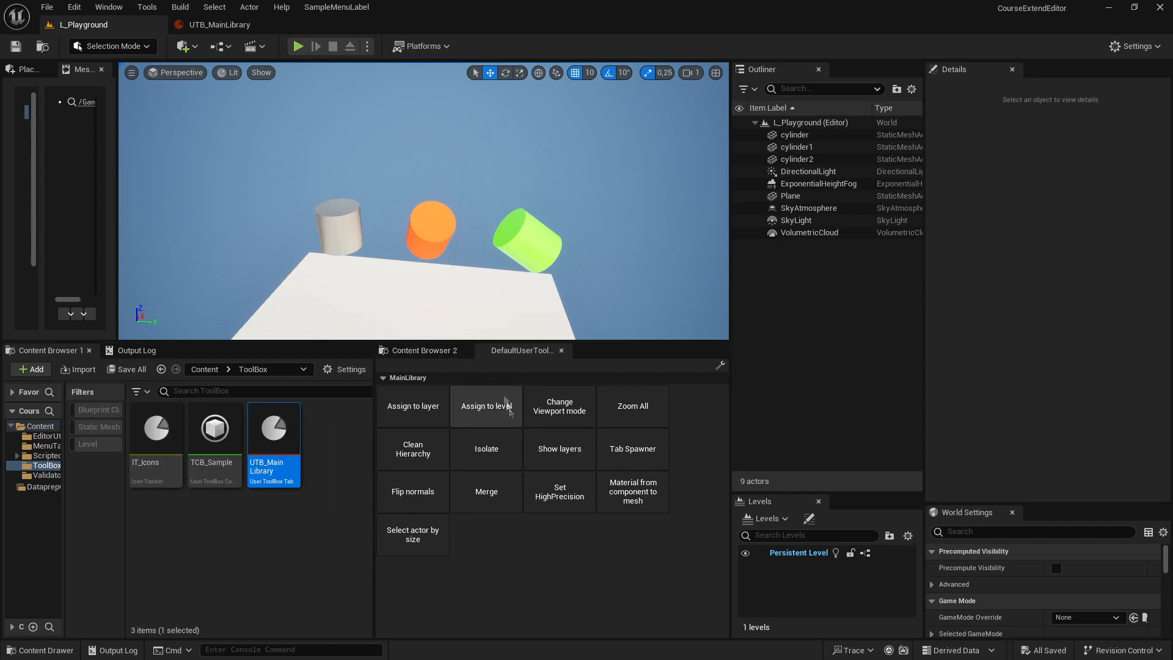
Duplicate the green cylinder twice along the Y axis in the L_Playground viewport
left_click(439, 220)
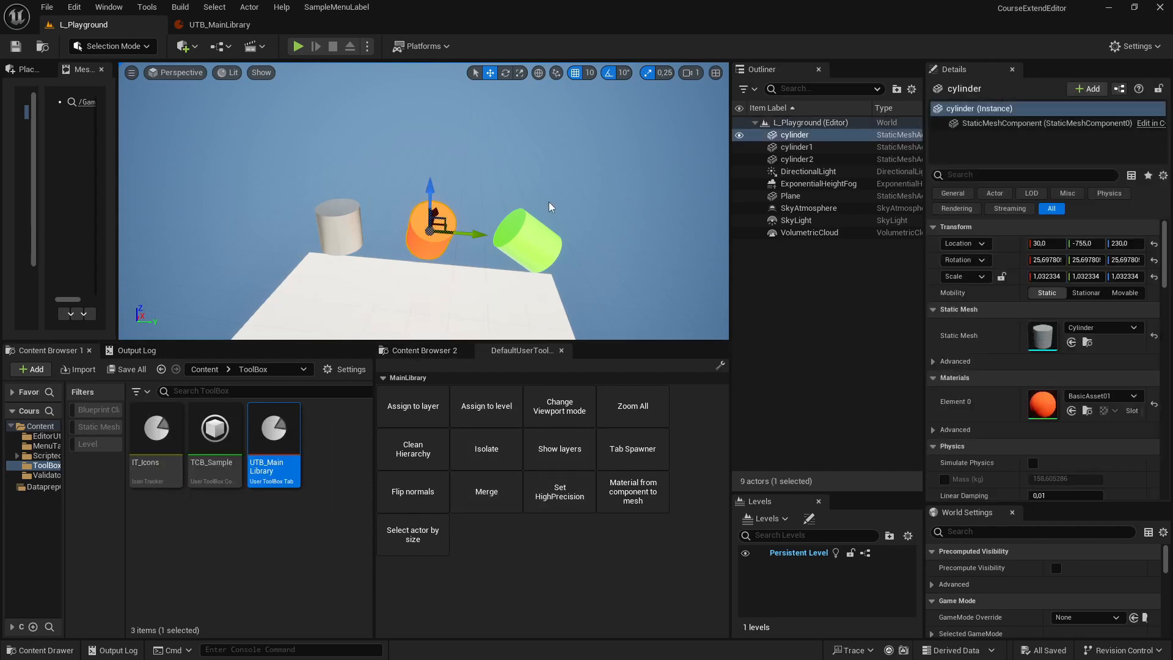
left_click(520, 215)
left_click_drag(572, 232, 676, 246, "alt")
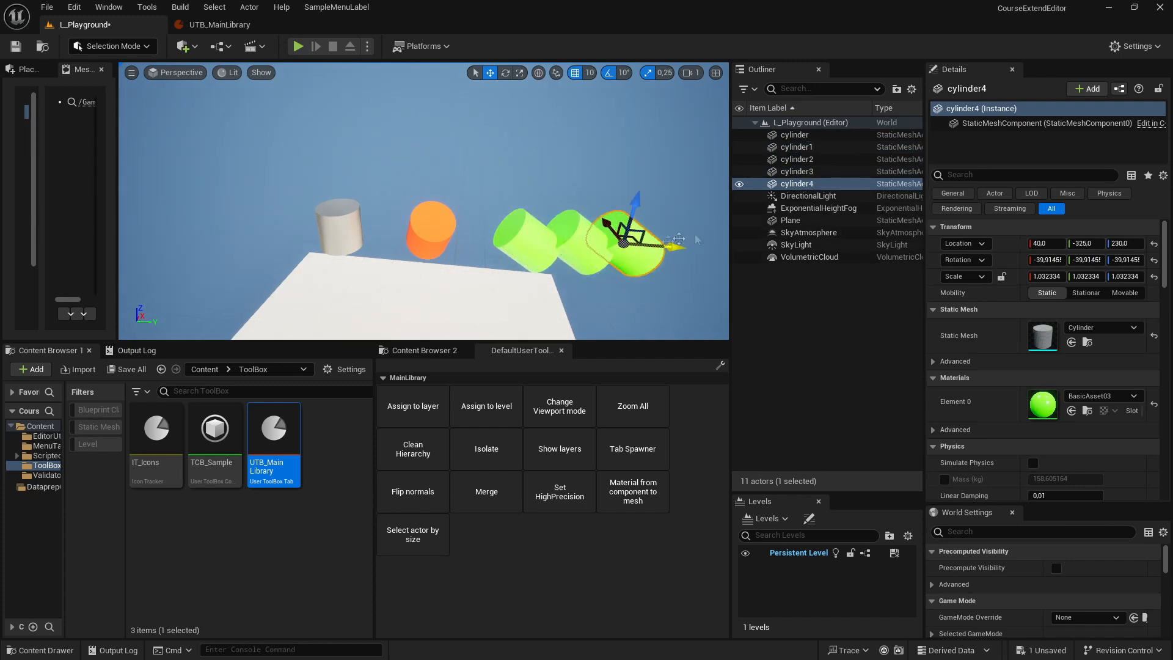
Merge cylinder3 and cylinder4 with the toolbox's Merge command and move the merged mesh along the Y axis to -245
left_click(795, 171, "ctrl")
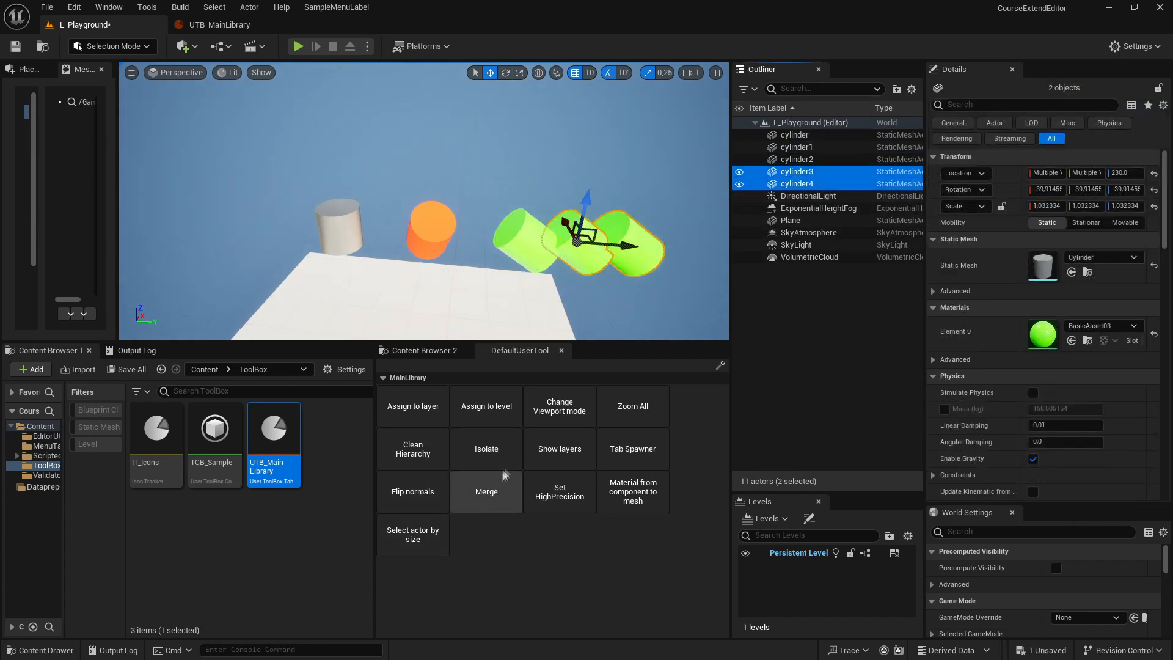
left_click(487, 492)
mouse_move(666, 248)
left_mouse_down()
mouse_move(569, 241)
mouse_move(676, 250)
left_mouse_up()
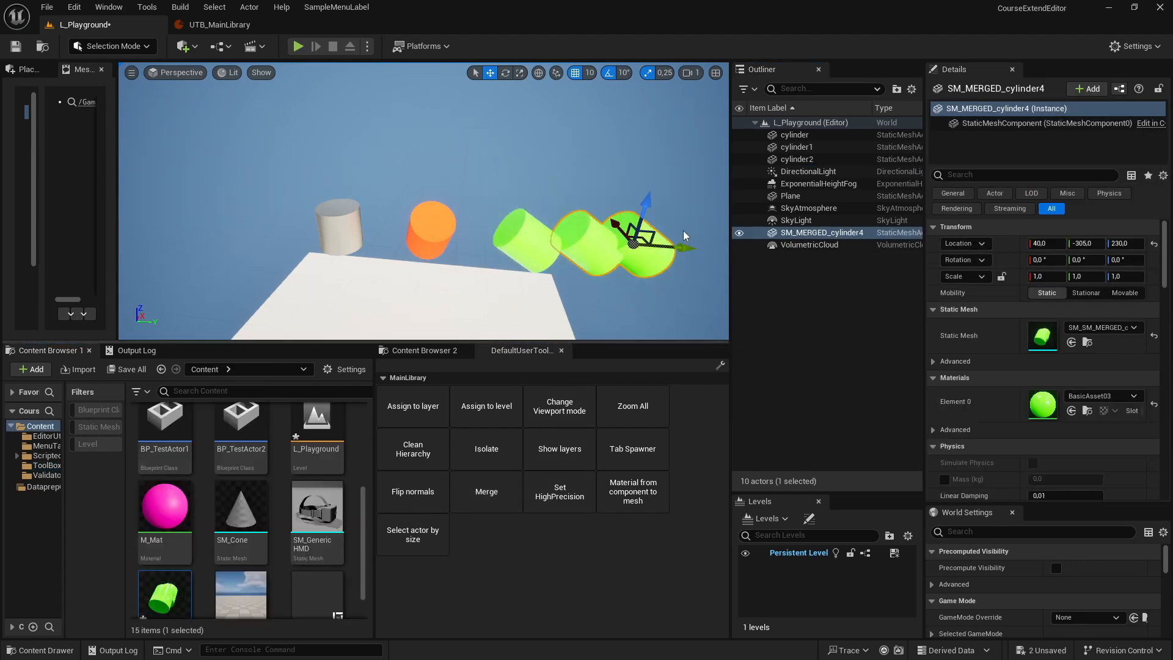
left_click_drag(690, 251, 702, 264)
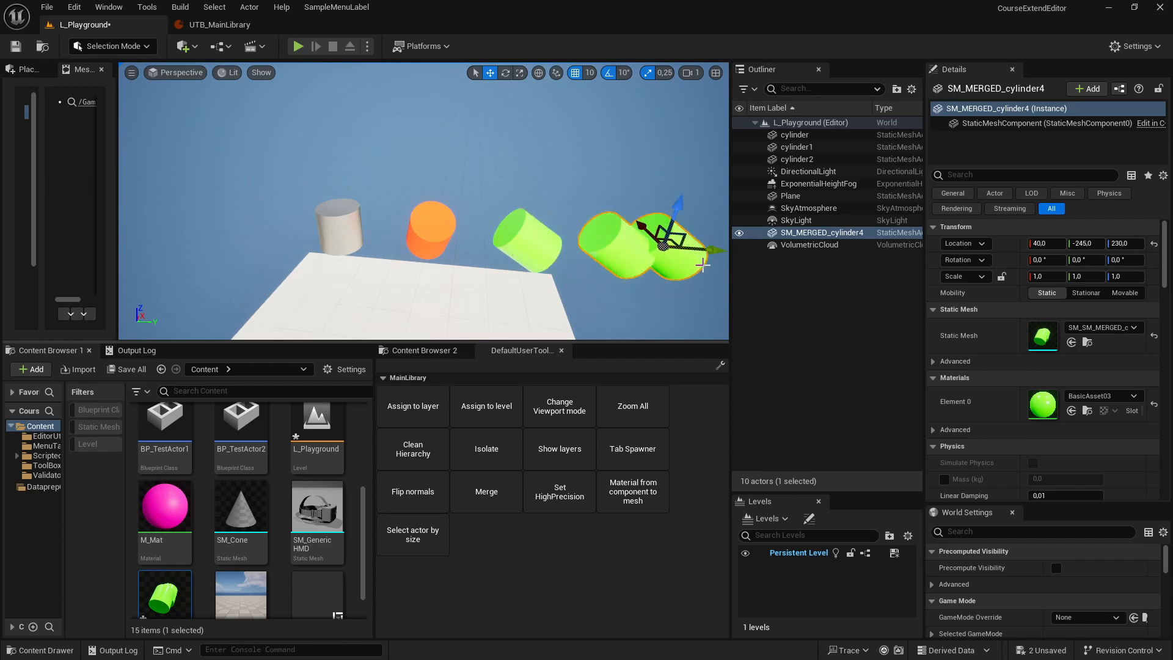
Delete the merged cylinder mesh actor from the L_Playground level
right_click_drag(692, 260, 640, 222)
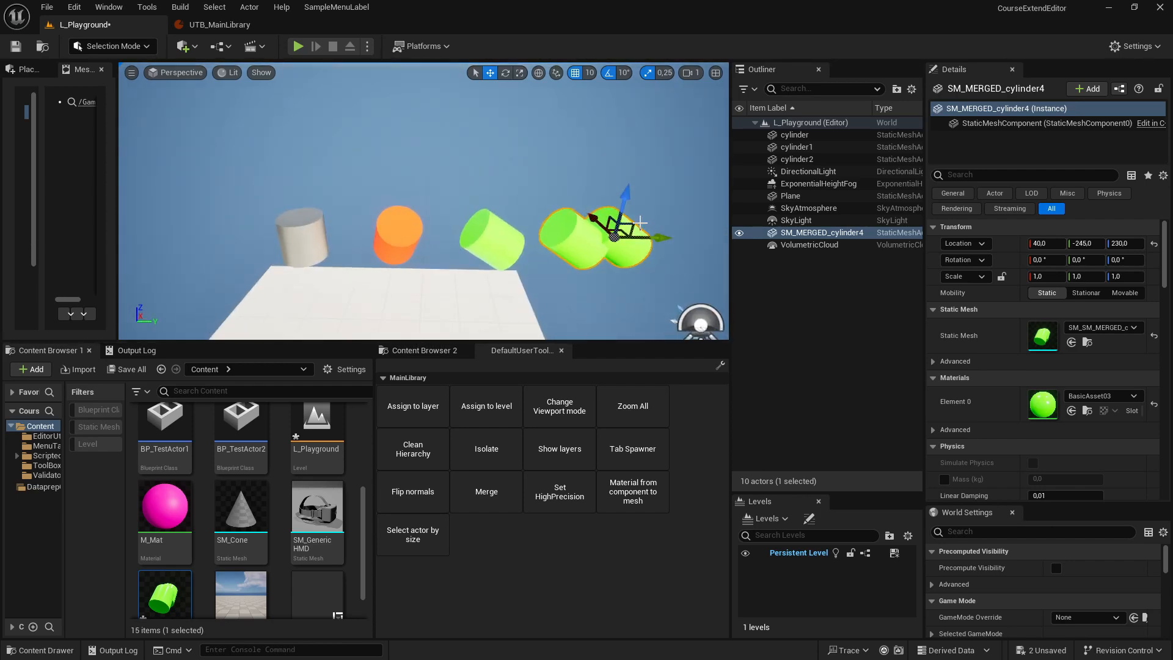
key("Delete")
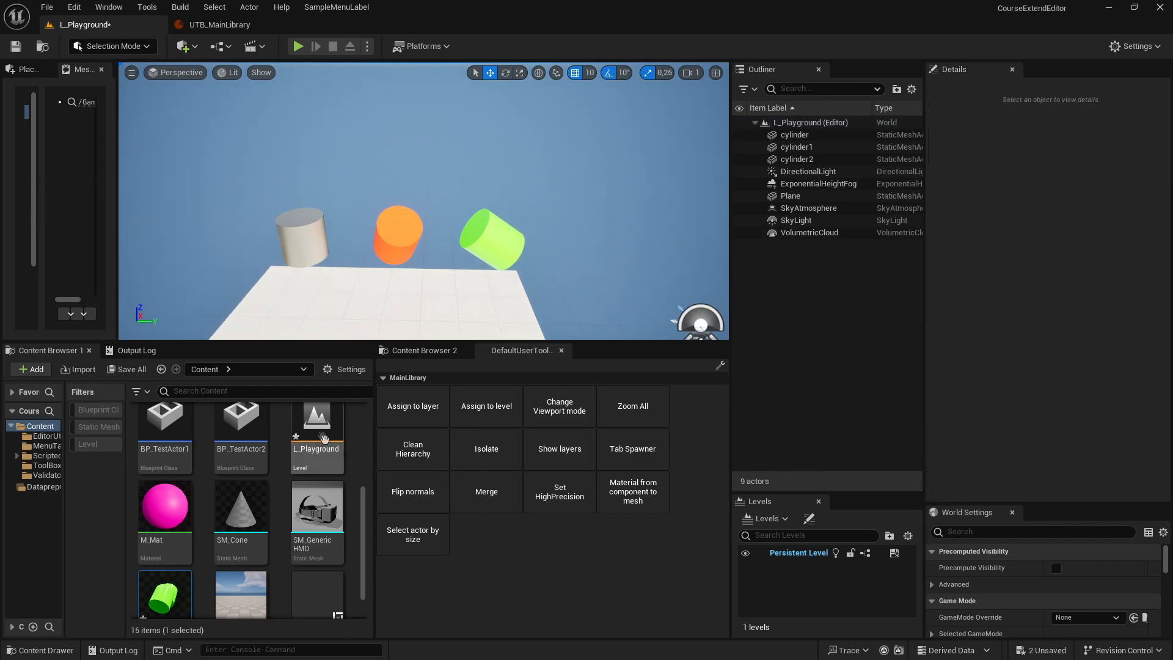
Return to the UTB_MainLibrary asset and remove every command from its MainLibrary section, from Assign to layer through Select actor by size
left_click(228, 24)
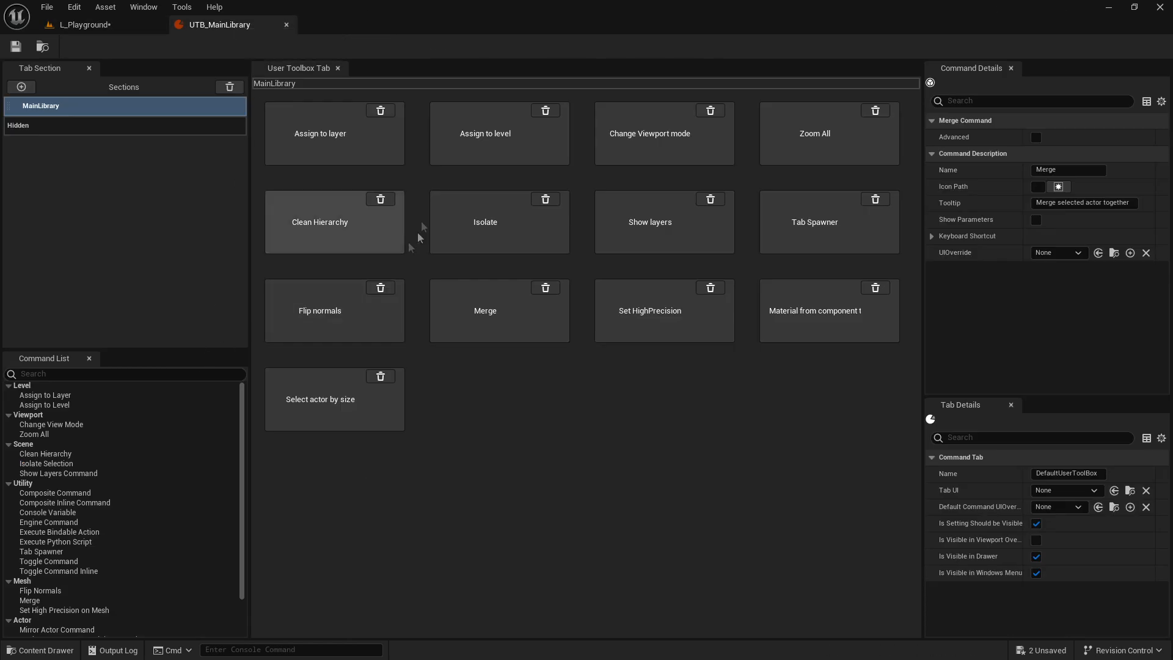
left_click(380, 110)
left_click(380, 111)
left_click(380, 110)
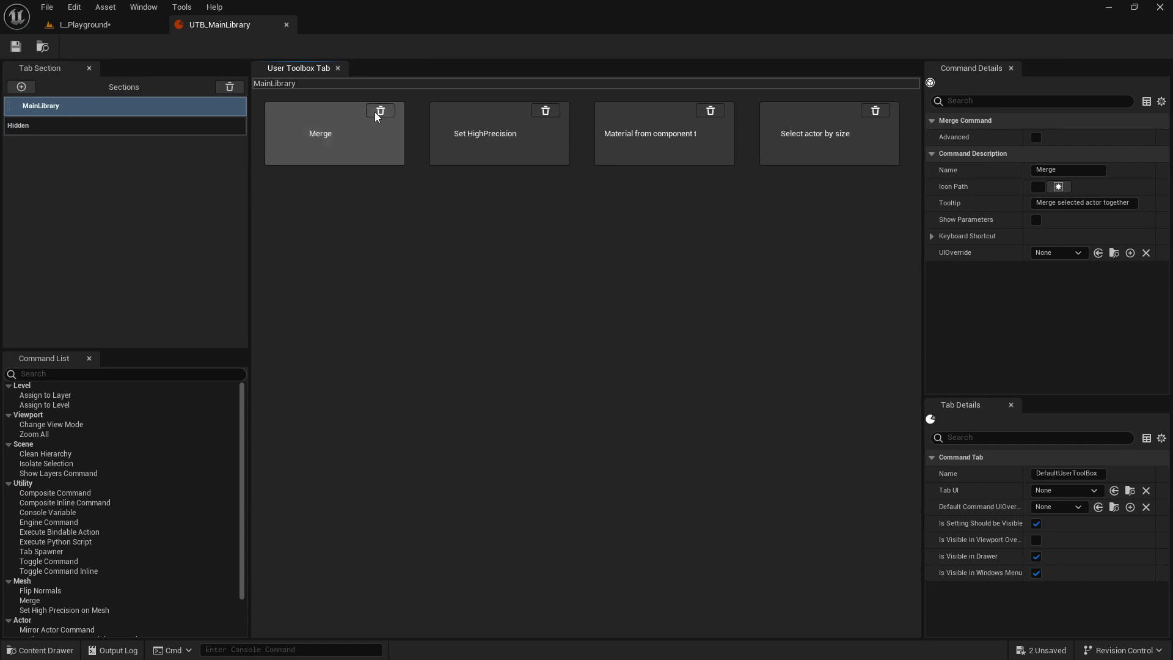
left_click(380, 111)
left_click(380, 110)
Add TCB Sample, Mirror Actor Command, Push Component Material Into Mesh, Select Actor by Filter and Select Actor by Size to the MainLibrary section
scroll(89, 625, "down", 3)
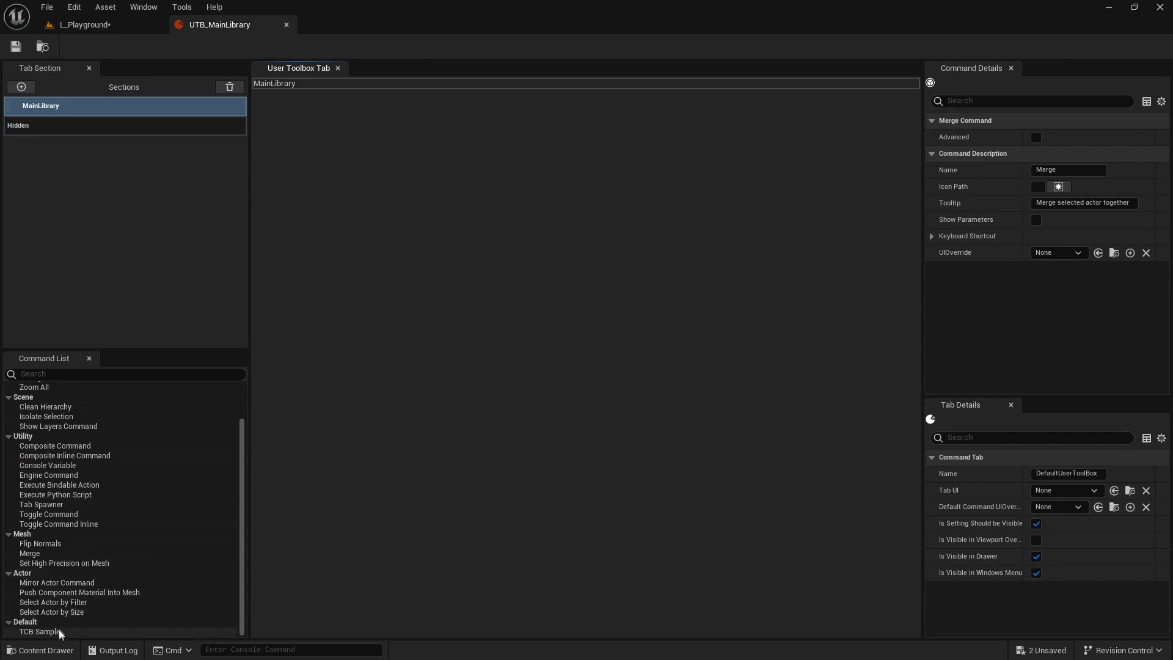
left_click_drag(42, 632, 364, 453)
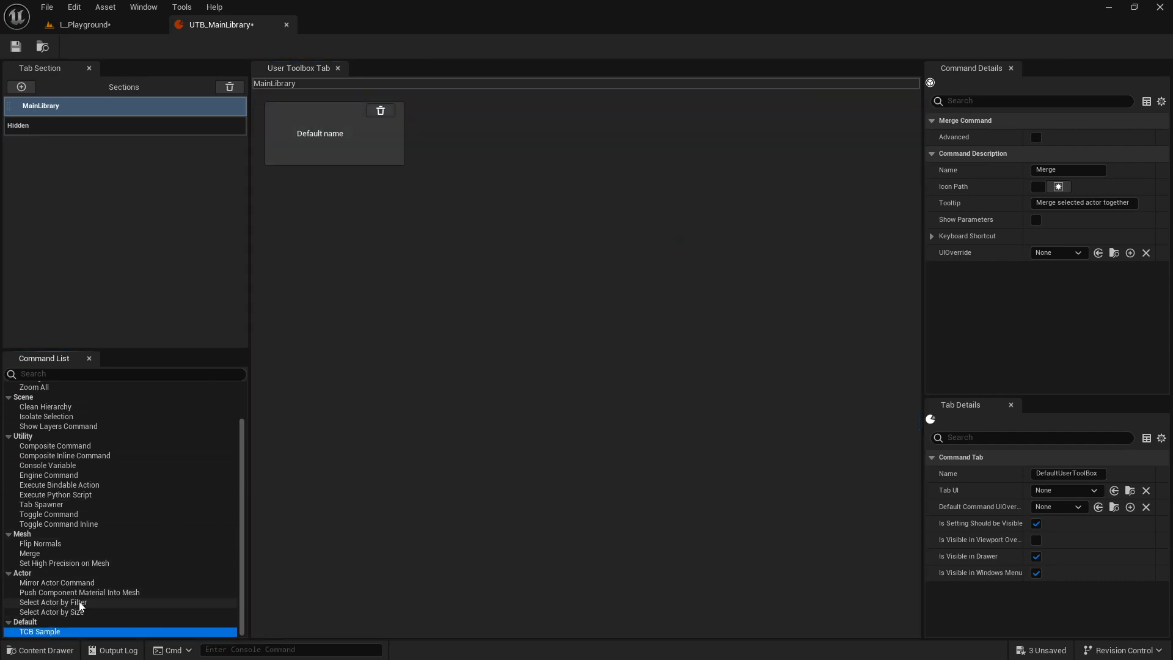
left_click_drag(69, 584, 428, 464)
left_click_drag(55, 603, 559, 392)
Examine the details of the Default name sample command and the Select actor by size command
left_click(342, 144)
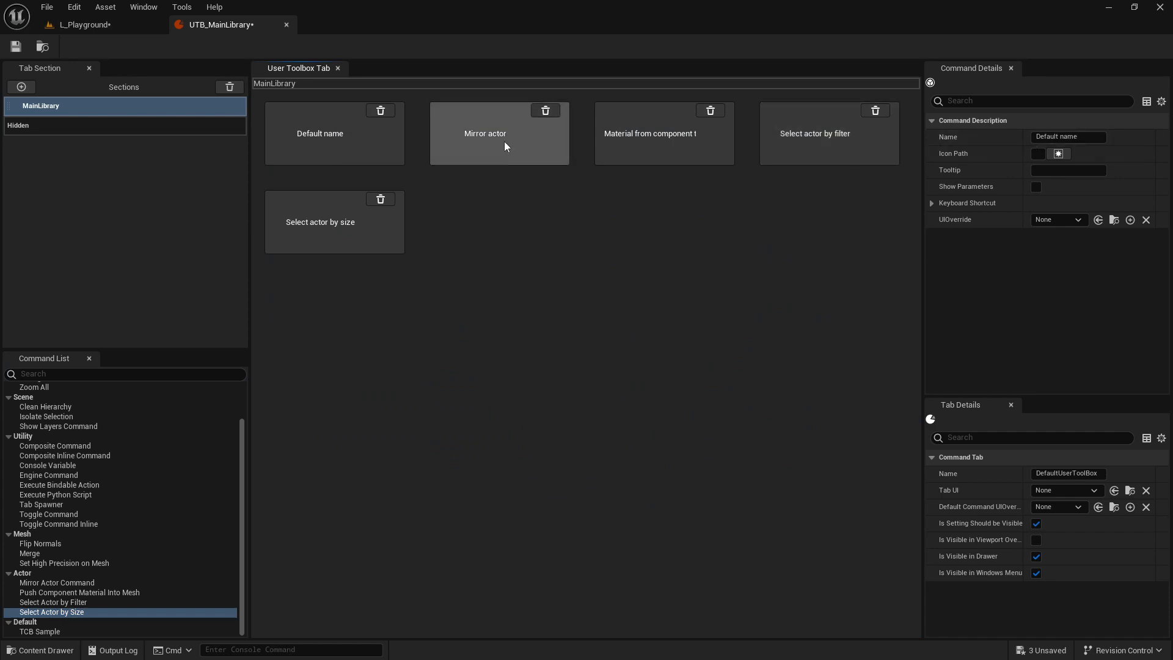
left_click(52, 633)
left_click(342, 232)
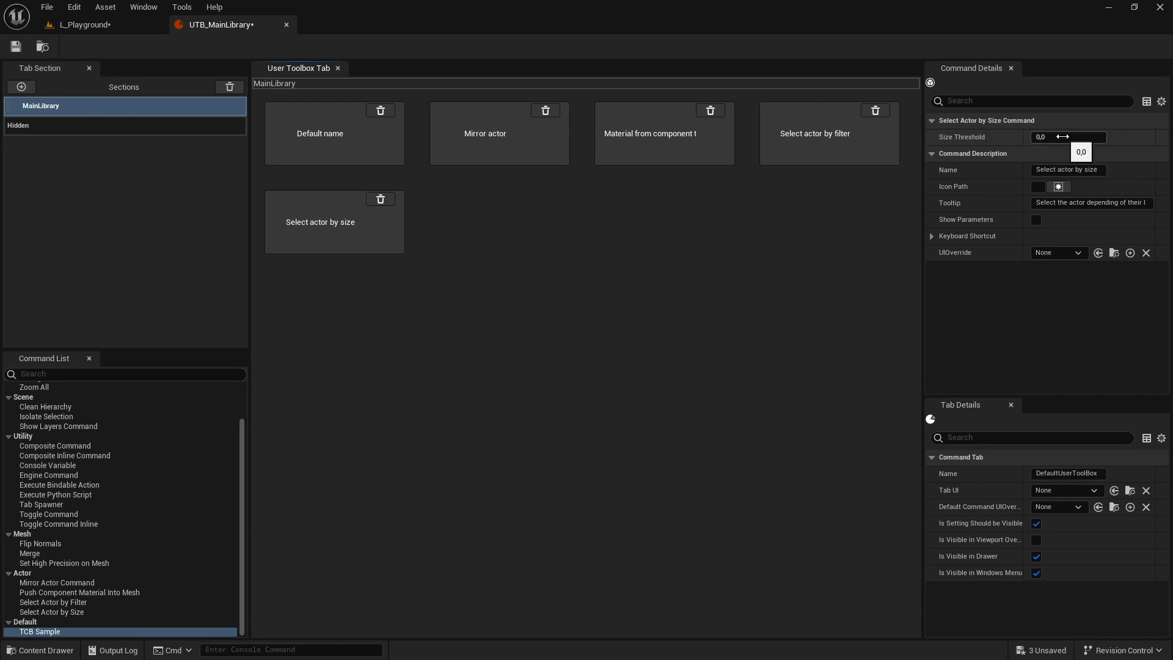
Add an Is Class Of filter to the Select actor by filter command's Filter Stack and expand it to view its Actor Class settings
left_click(829, 144)
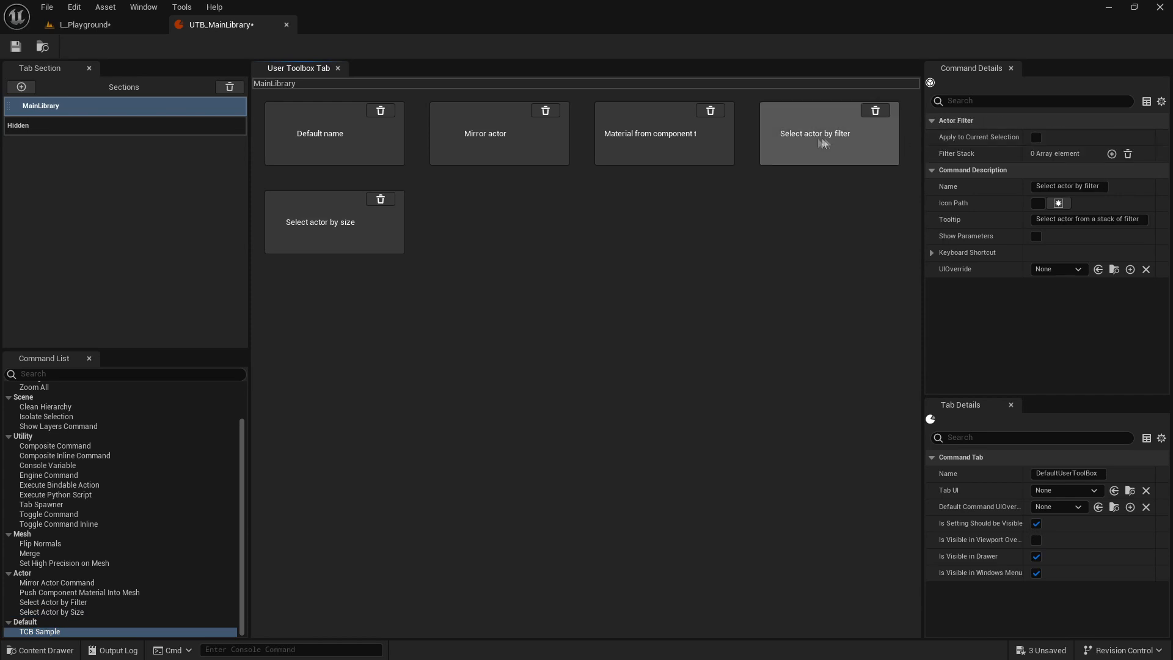
left_click(1112, 154)
left_click(939, 171)
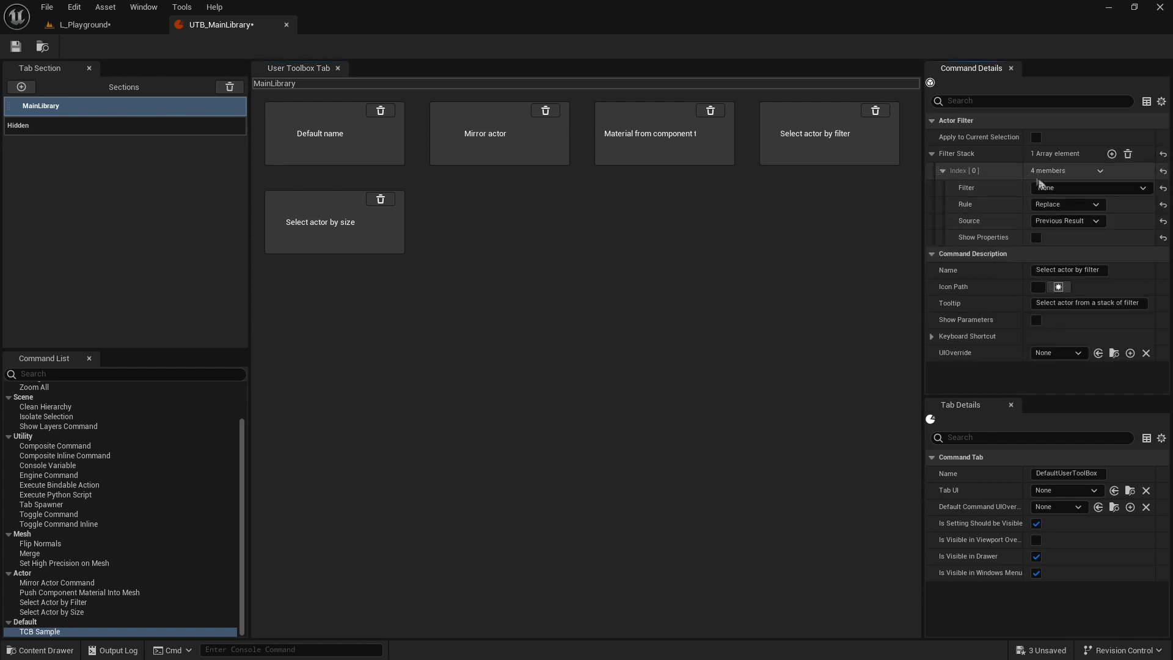
left_click(1077, 189)
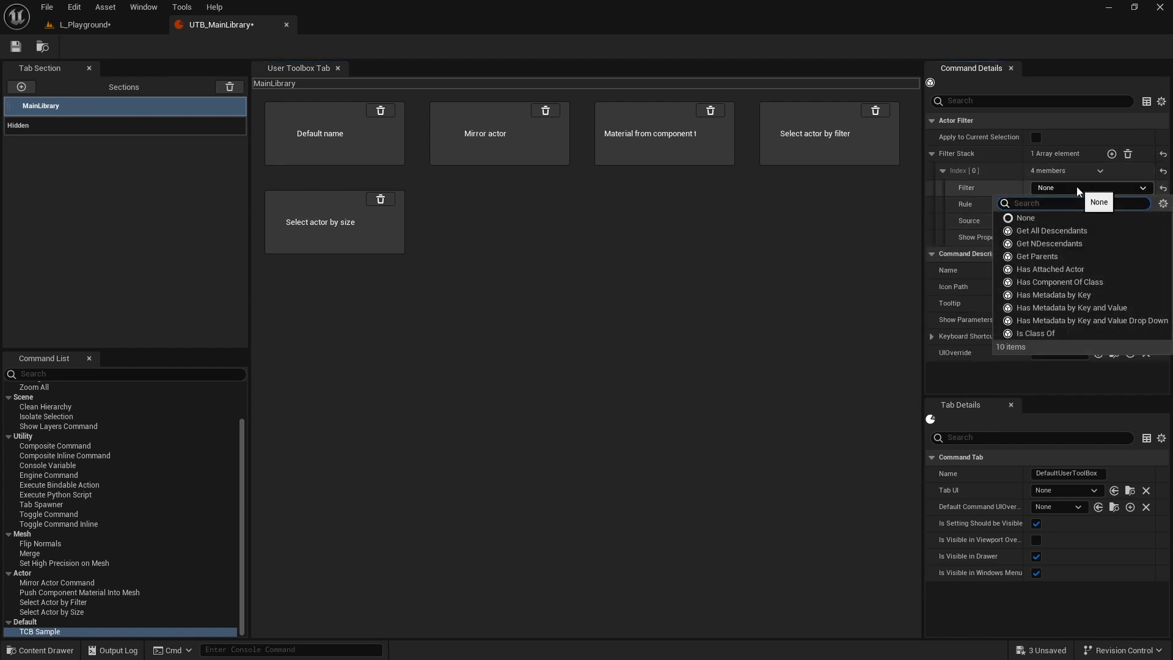
left_click(1034, 333)
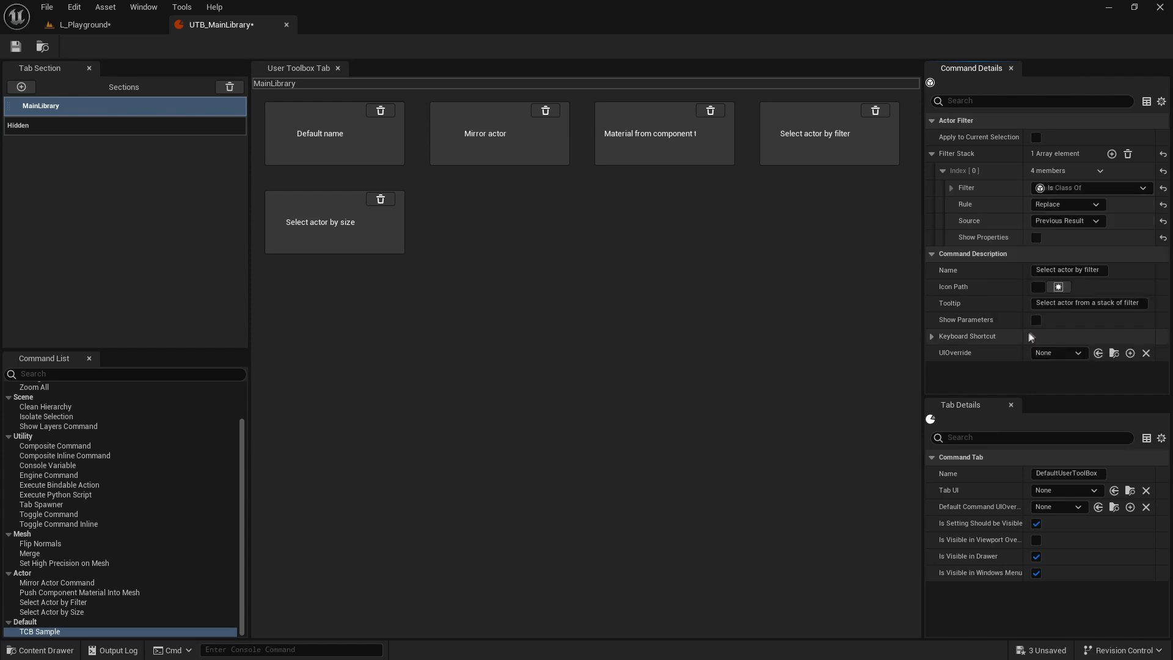
left_click(952, 187)
left_click(961, 204)
left_click(1050, 221)
left_click(1051, 222)
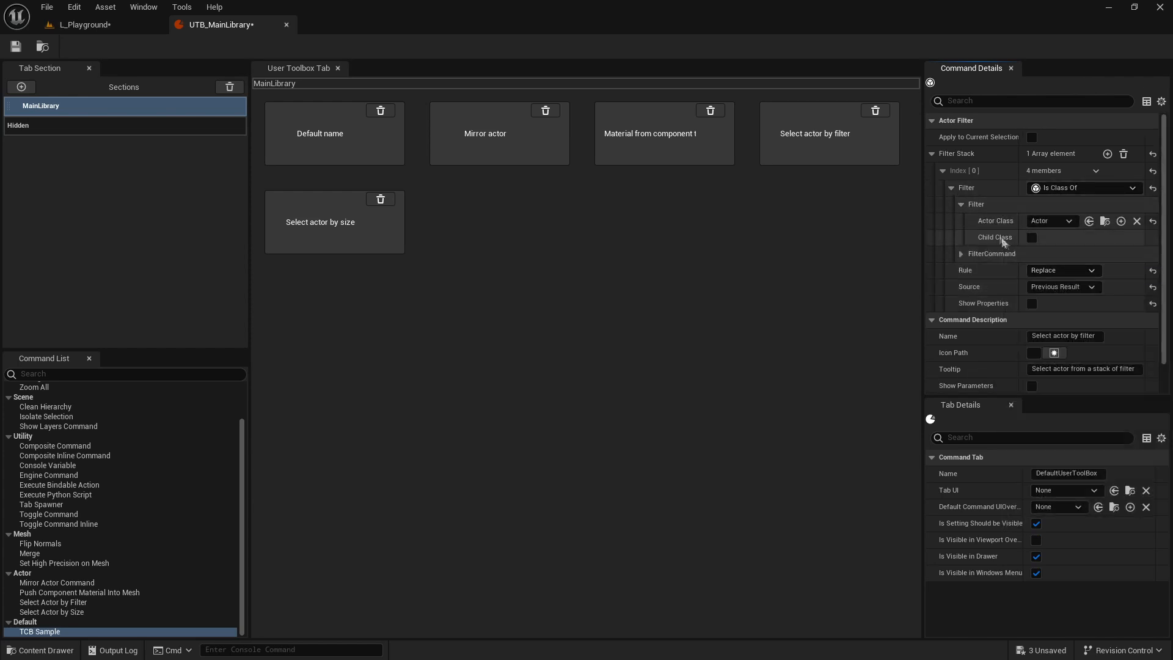
Enable the X, Y and Z axes for the Mirror actor command and save the UTB_MainLibrary asset
left_click(702, 147)
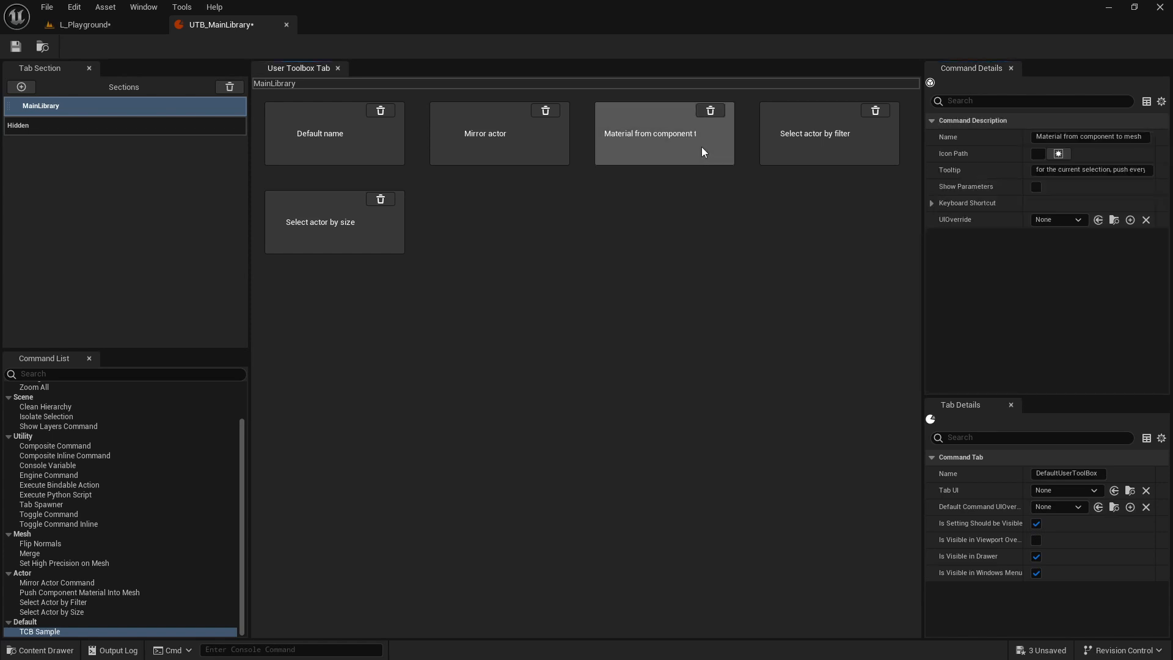
left_click(540, 136)
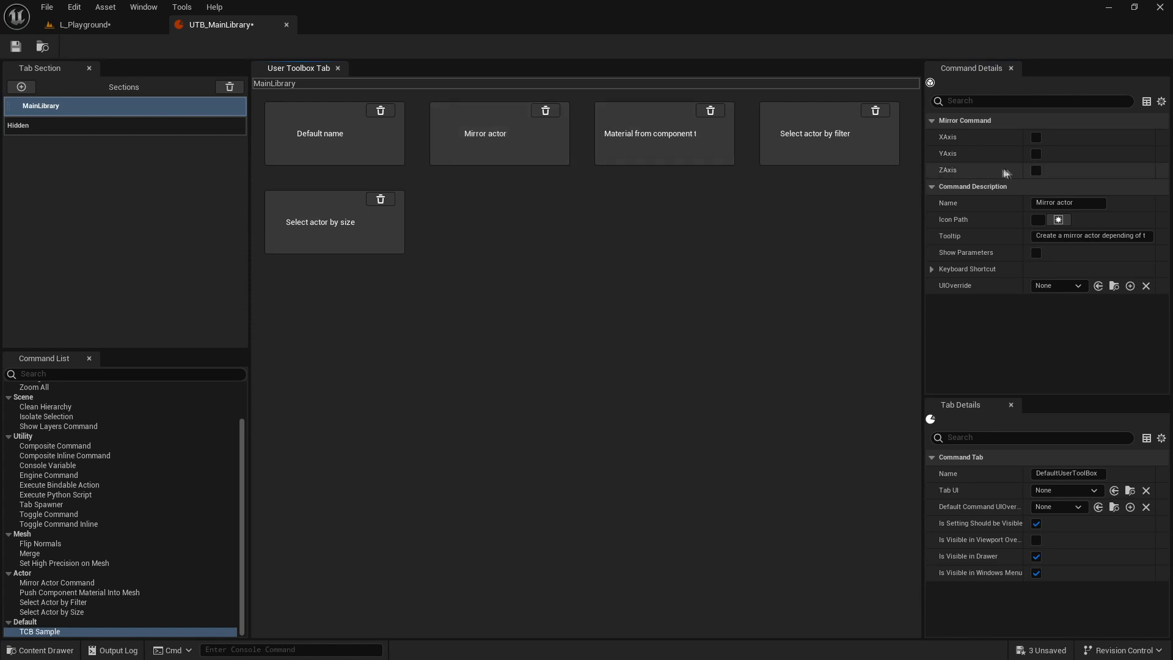
left_click(1036, 137)
left_click(1036, 153)
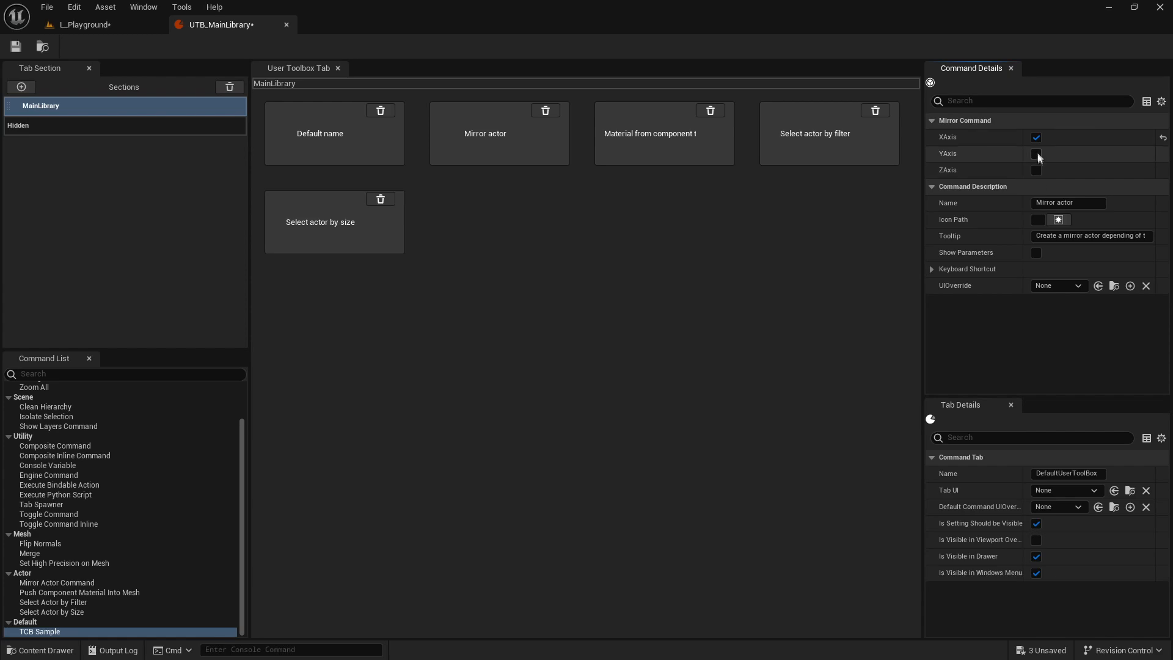
left_click(1036, 170)
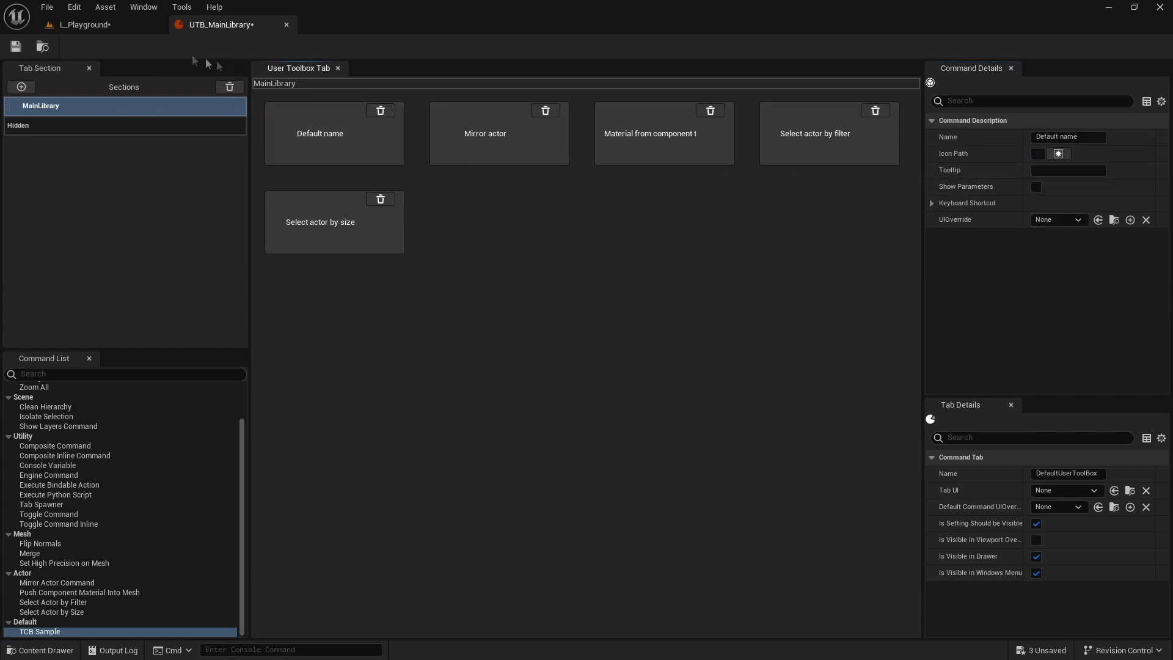
left_click(16, 46)
Switch back to the L_Playground level and run the toolbox's Select actor by filter command
left_click(102, 25)
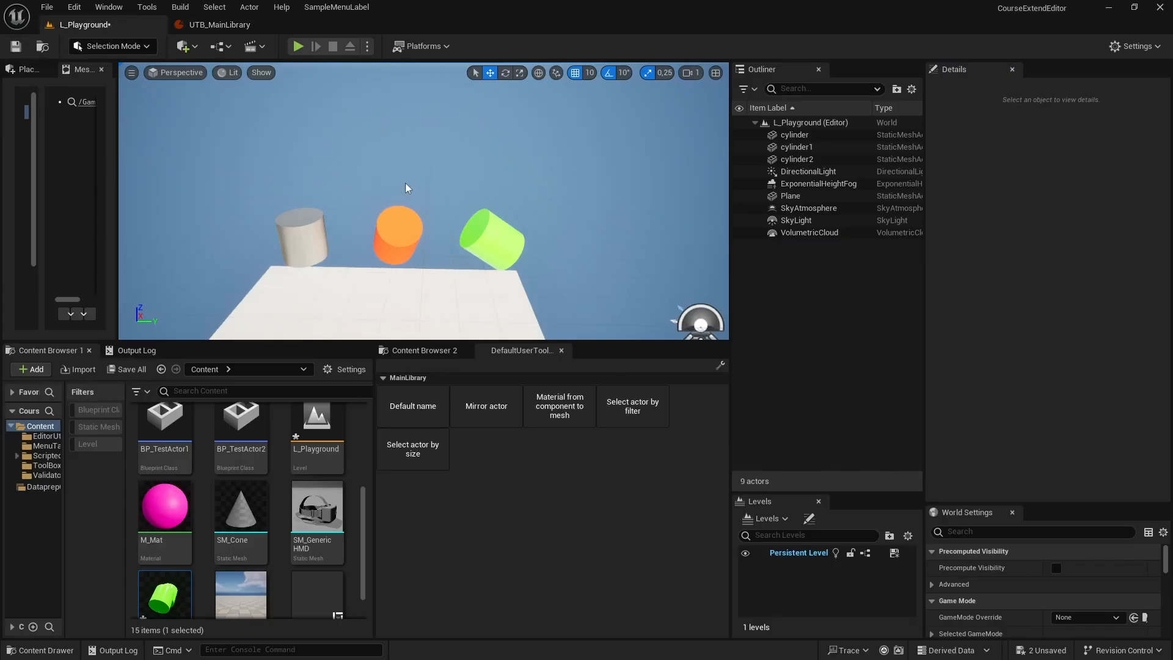
right_click_drag(489, 237, 476, 256)
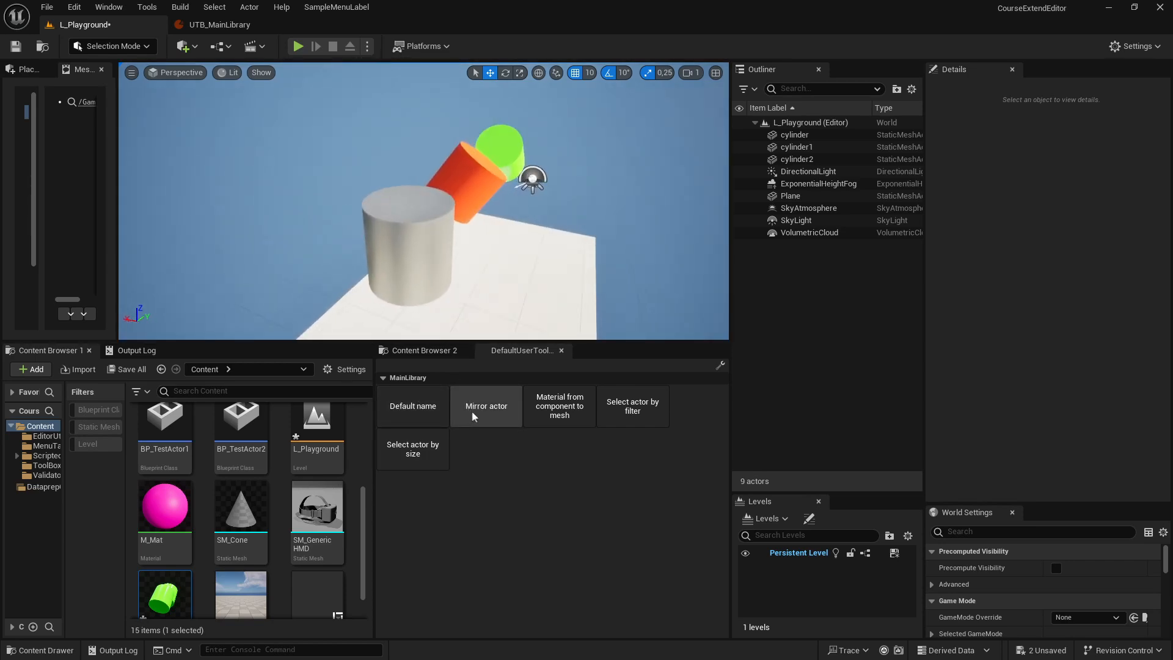
left_click(639, 412)
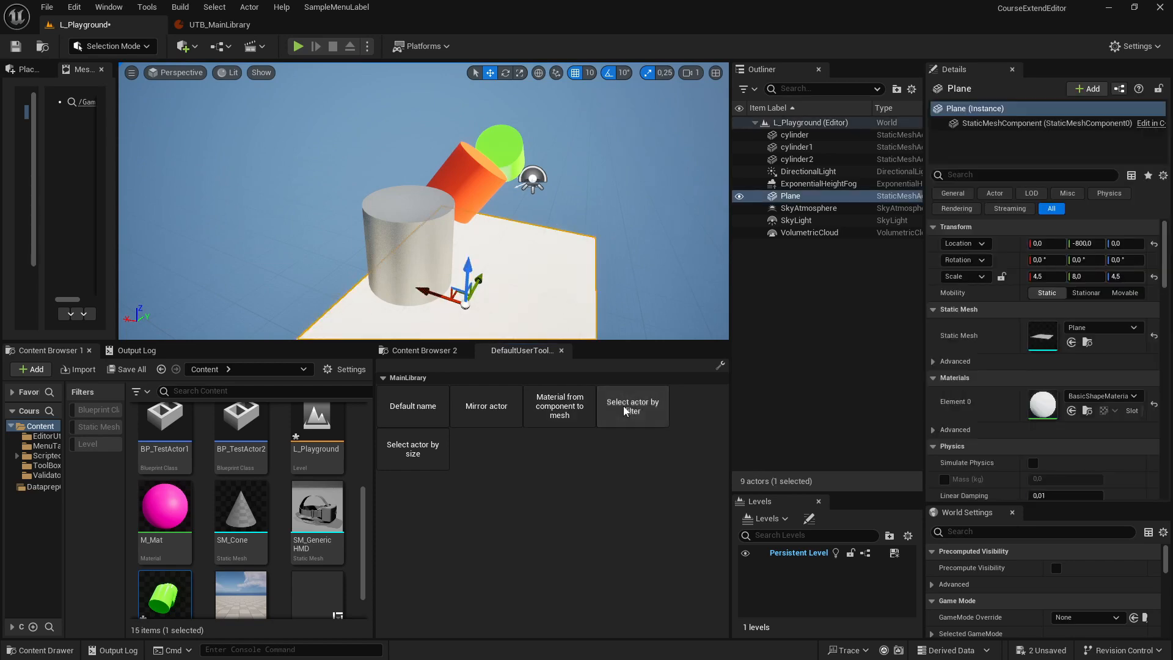
Place a BP_TestActor2 and a BP_Showcase from the Content folder on the white plane in the L_Playground level
right_click_drag(584, 203, 553, 204)
right_click_drag(667, 214, 589, 211)
right_click_drag(194, 439, 250, 498)
left_click_drag(242, 531, 372, 279)
left_click(314, 419)
left_click_drag(314, 418, 308, 286)
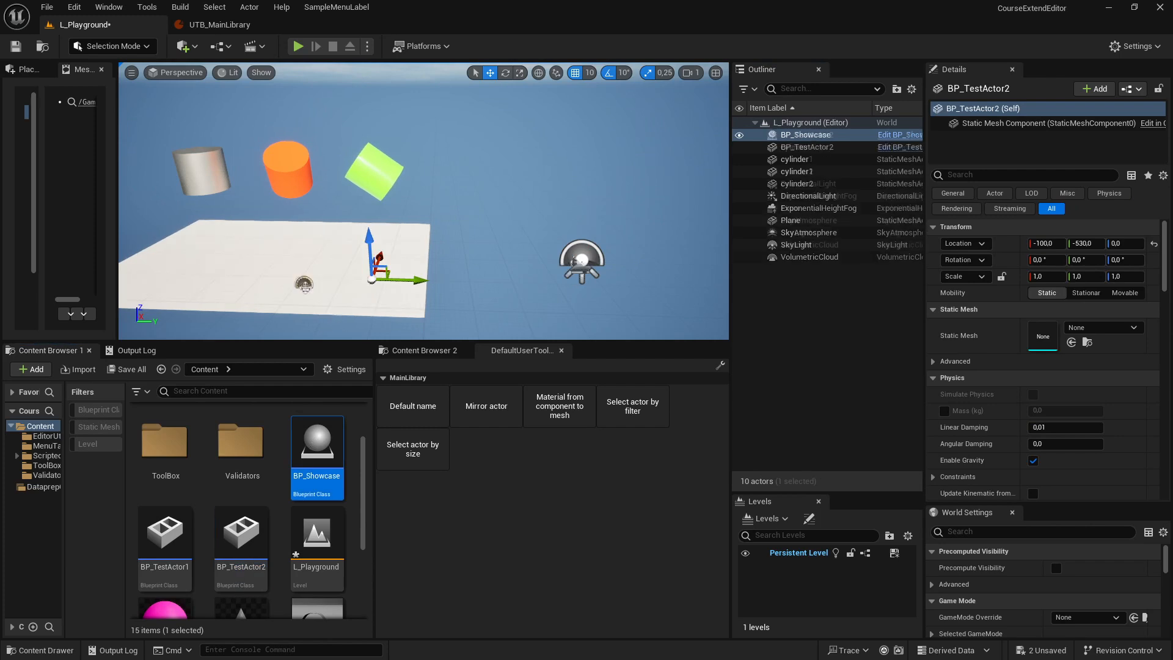
Run the Select actor by size command, and mirror BP_Showcase five times with the Mirror actor command
left_click(435, 448)
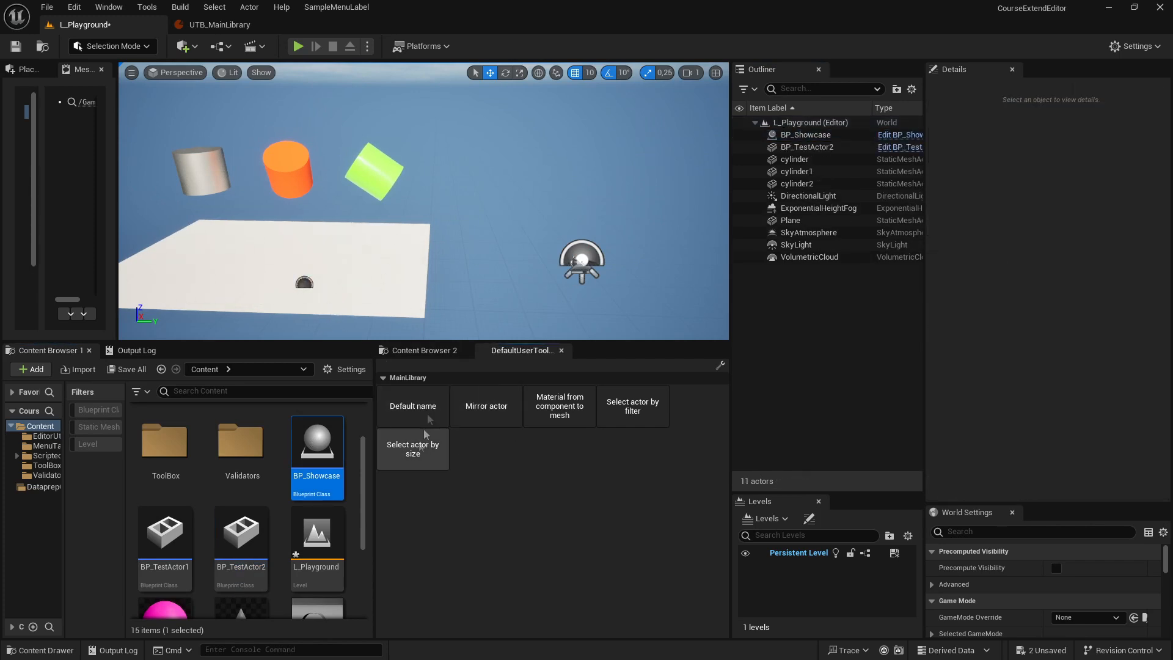
left_click(419, 448)
left_click(497, 410)
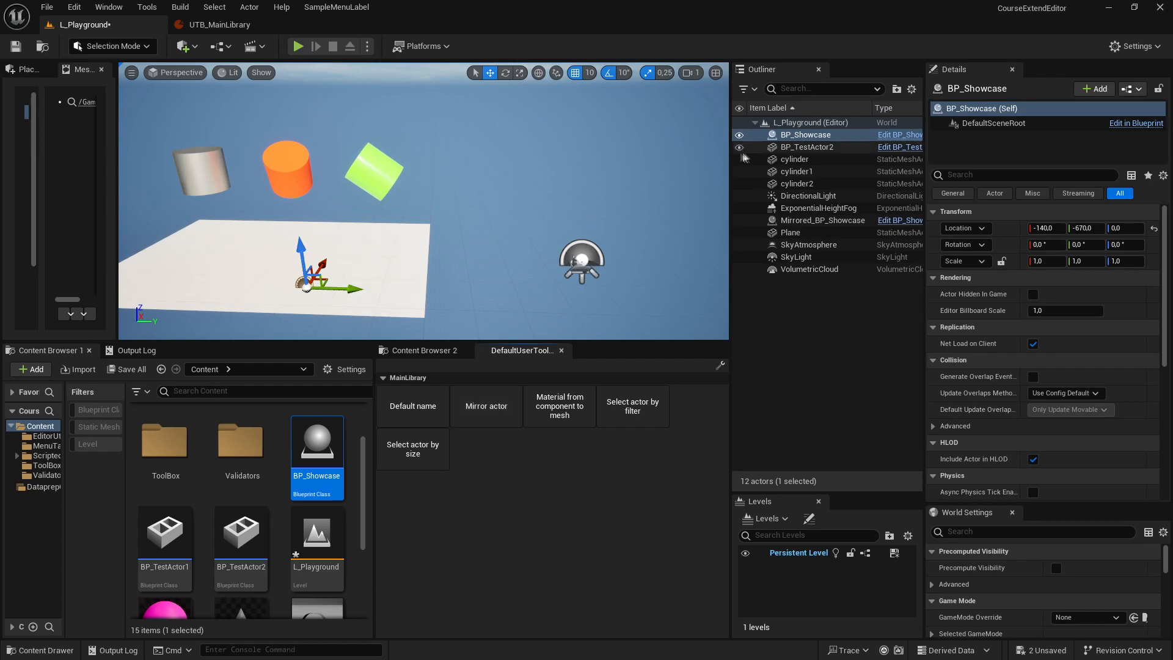
left_click(495, 412)
left_click(496, 413)
left_click(496, 413)
left_click(496, 413)
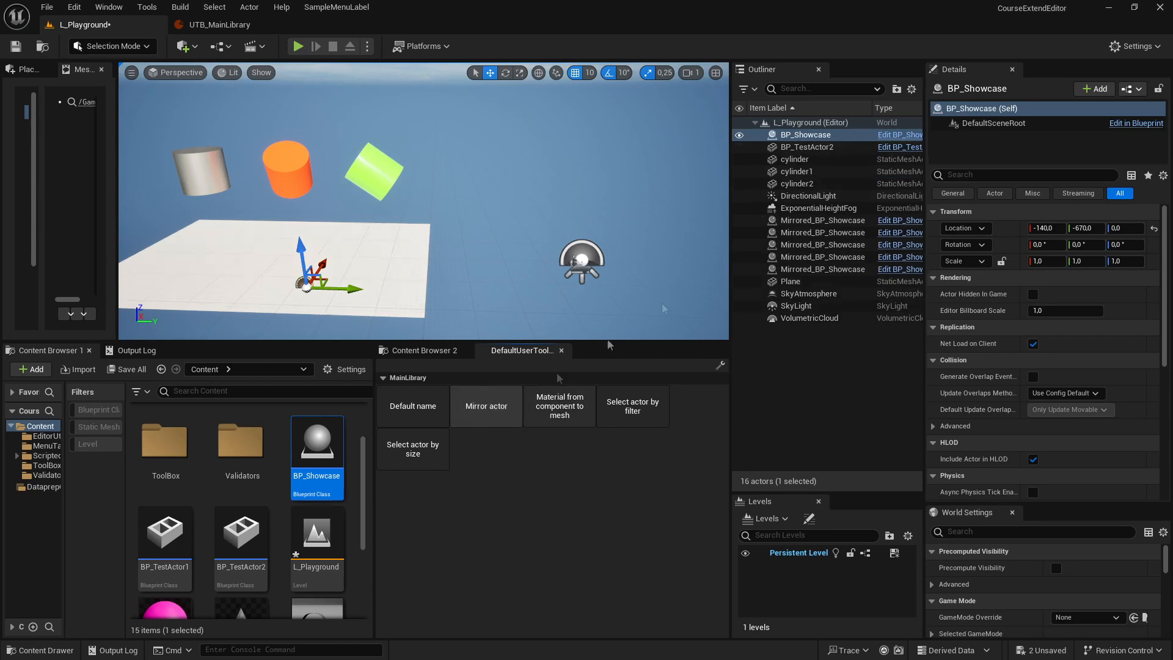
Inspect the transforms of the Mirrored_BP_Showcase actors and delete four of them, keeping the first one in the Outliner
left_click(802, 245)
left_click(804, 256)
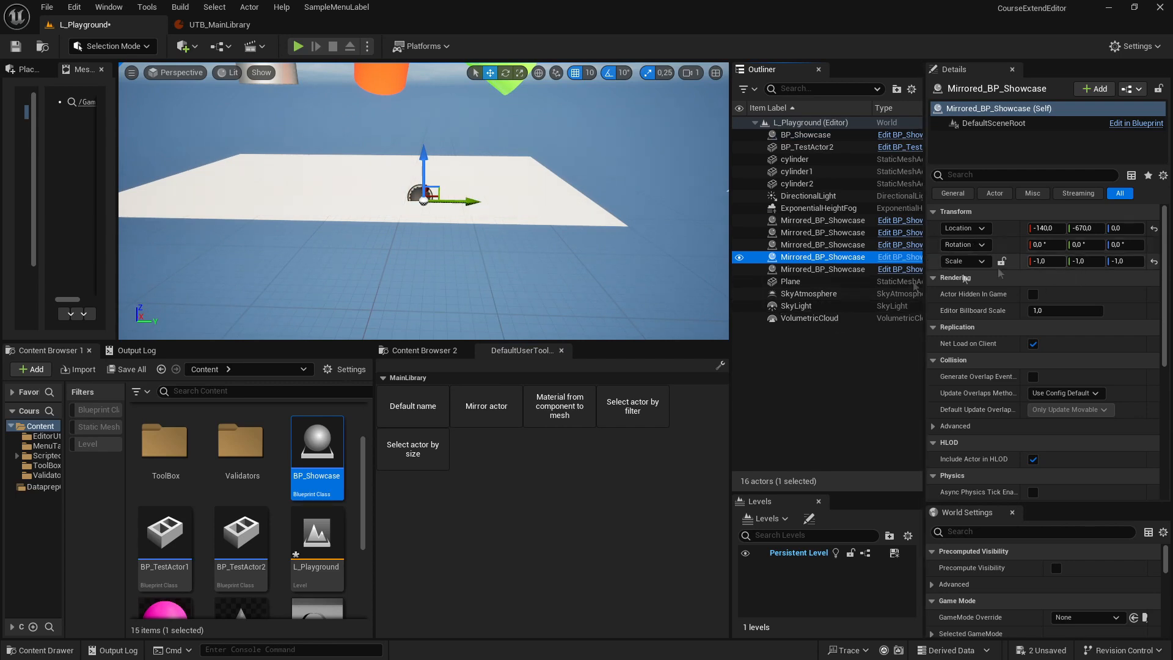
left_click(825, 233)
left_click(831, 269, "shift")
right_click(831, 269)
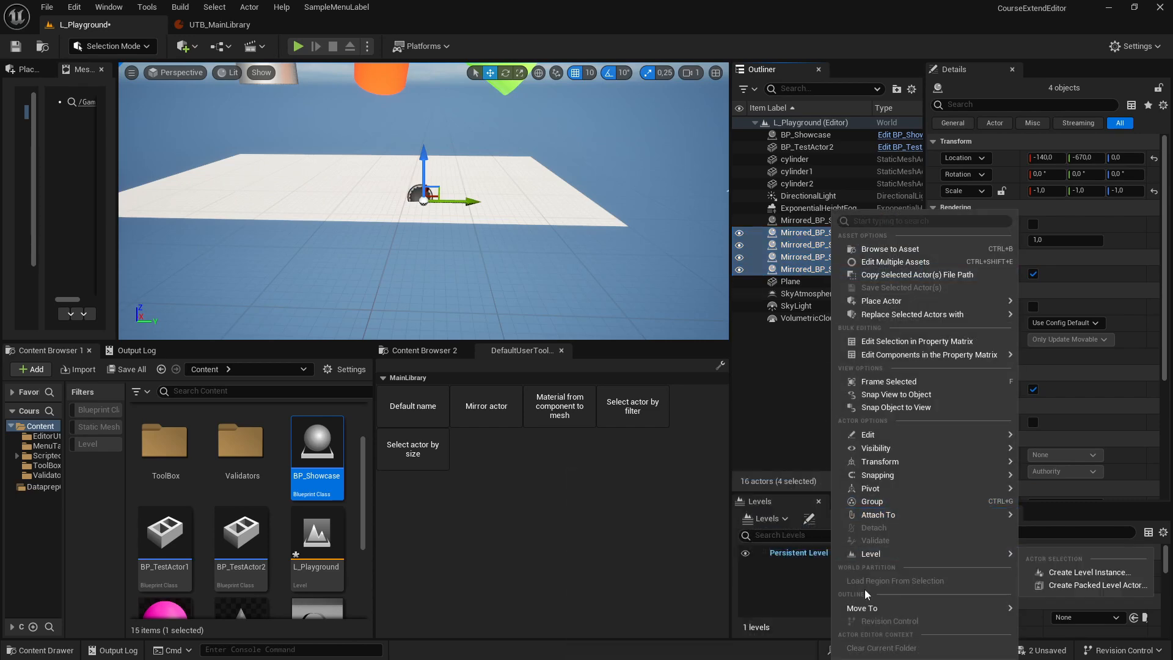
key("Delete")
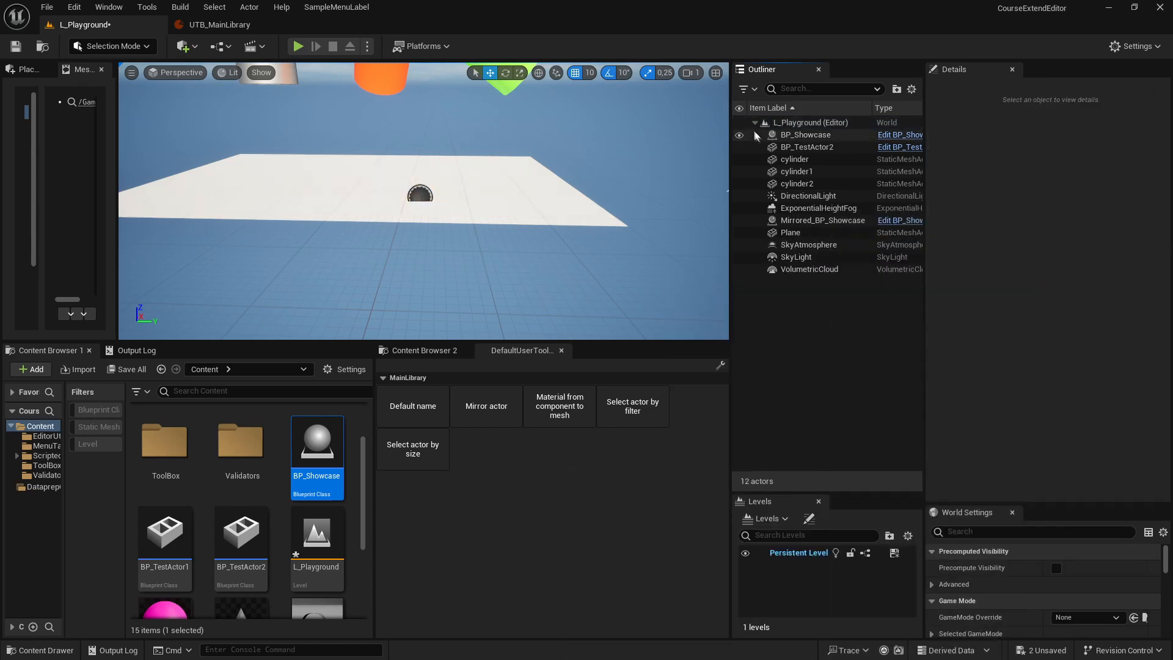
Display the Output Log and run the Default name sample command from the toolbox
left_click(139, 351)
left_click(397, 420)
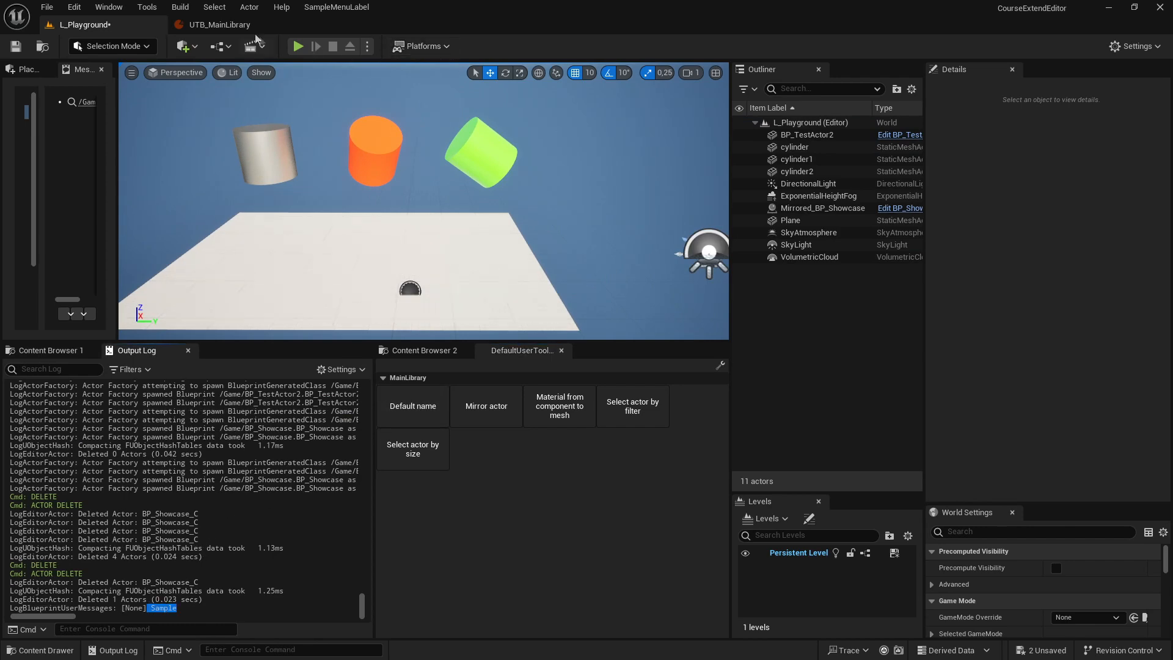
Remove the Select actor by size, Mirror actor, Material from component to mesh, Select actor by filter and Default name commands from UTB_MainLibrary
left_click(242, 25)
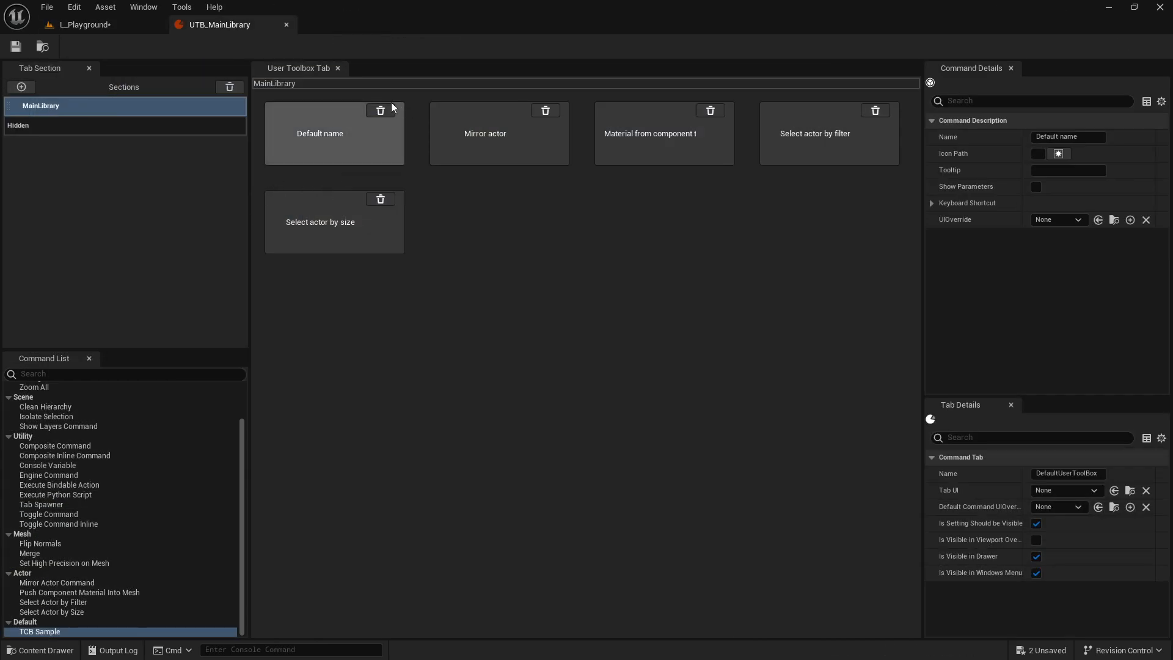
left_click(379, 199)
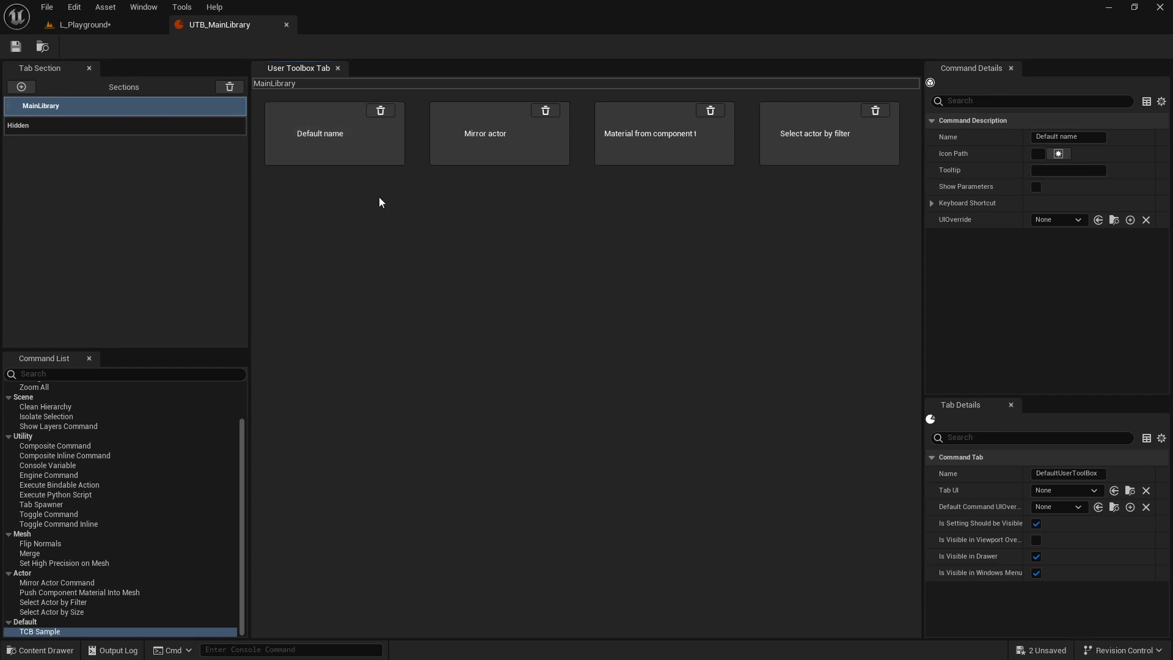
left_click(547, 113)
left_click(548, 113)
left_click(549, 113)
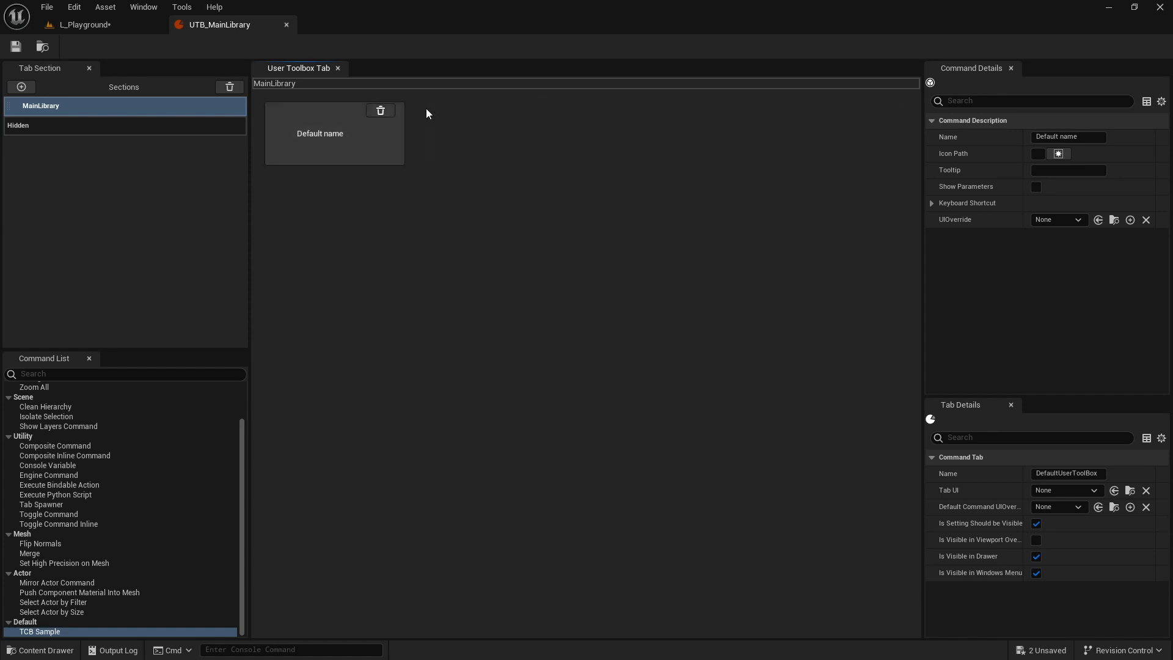
left_click(376, 111)
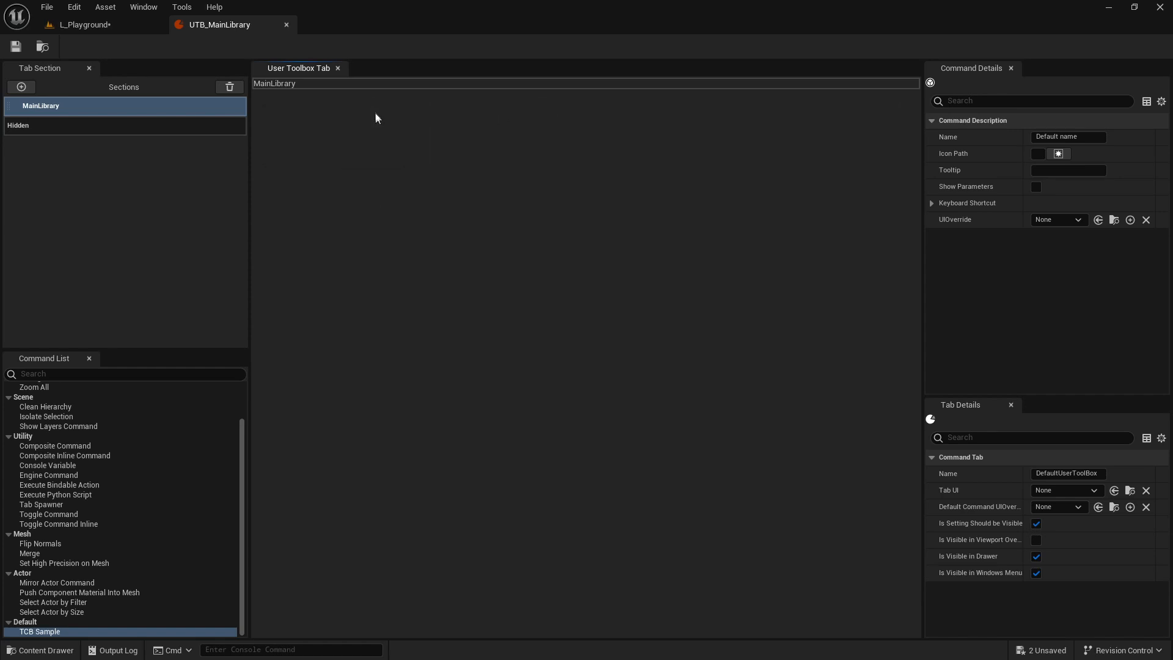
Add the Flip Normals and Set High Precision on Mesh commands to the MainLibrary section and save the toolbox
double_click(41, 543)
left_click(45, 562)
left_click_drag(45, 563, 403, 373)
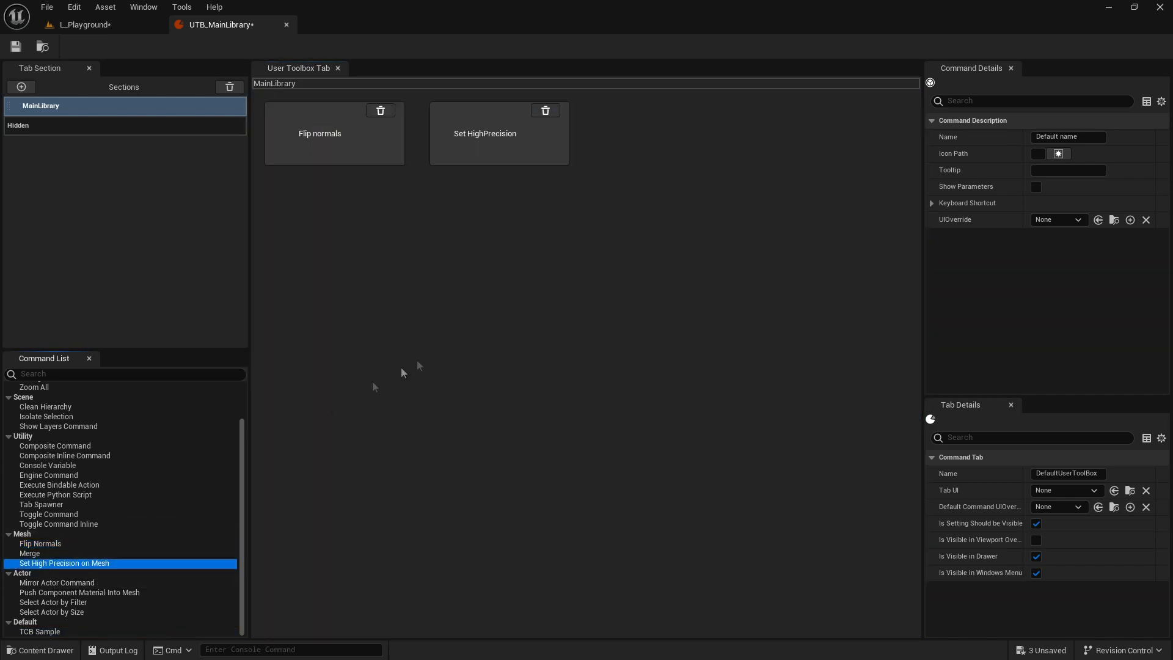
left_click(16, 47)
Run the Flip normals command on the selected cylinder in L_Playground and read its entry in the Output Log
left_click(85, 25)
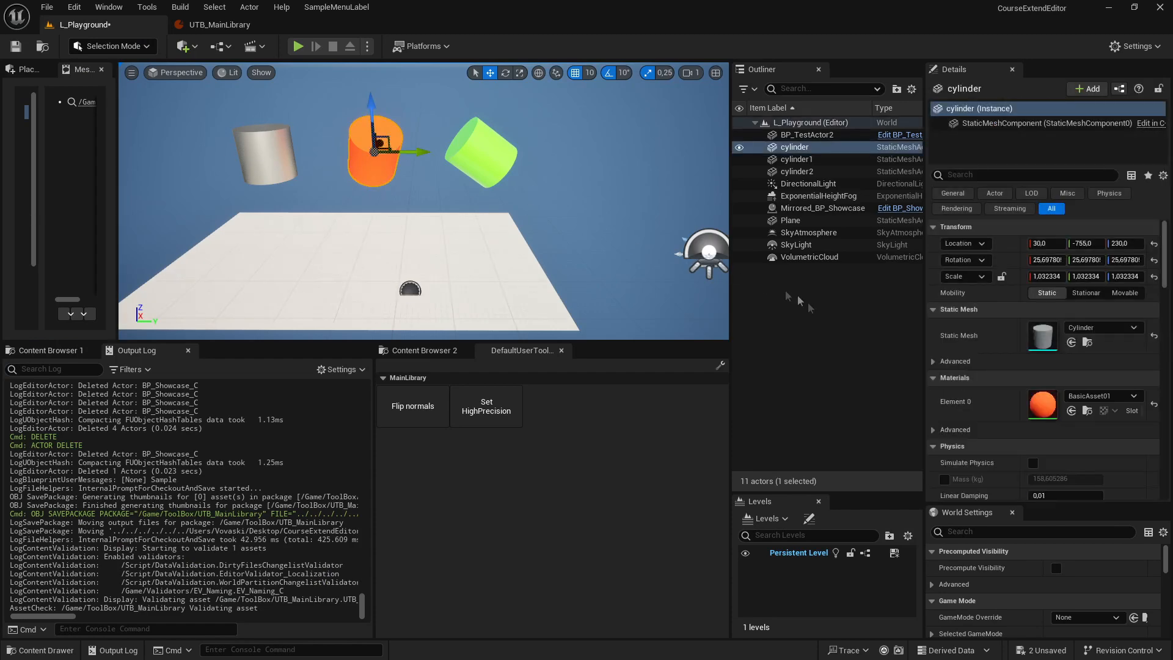
left_click(412, 406)
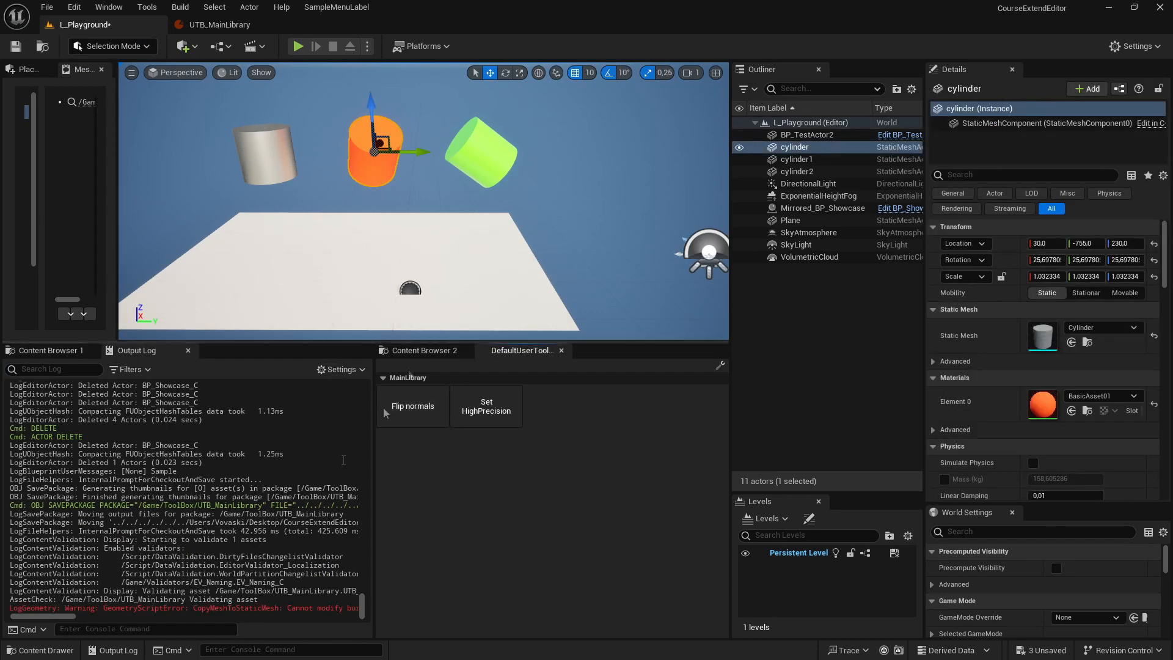
left_click_drag(232, 618, 42, 616)
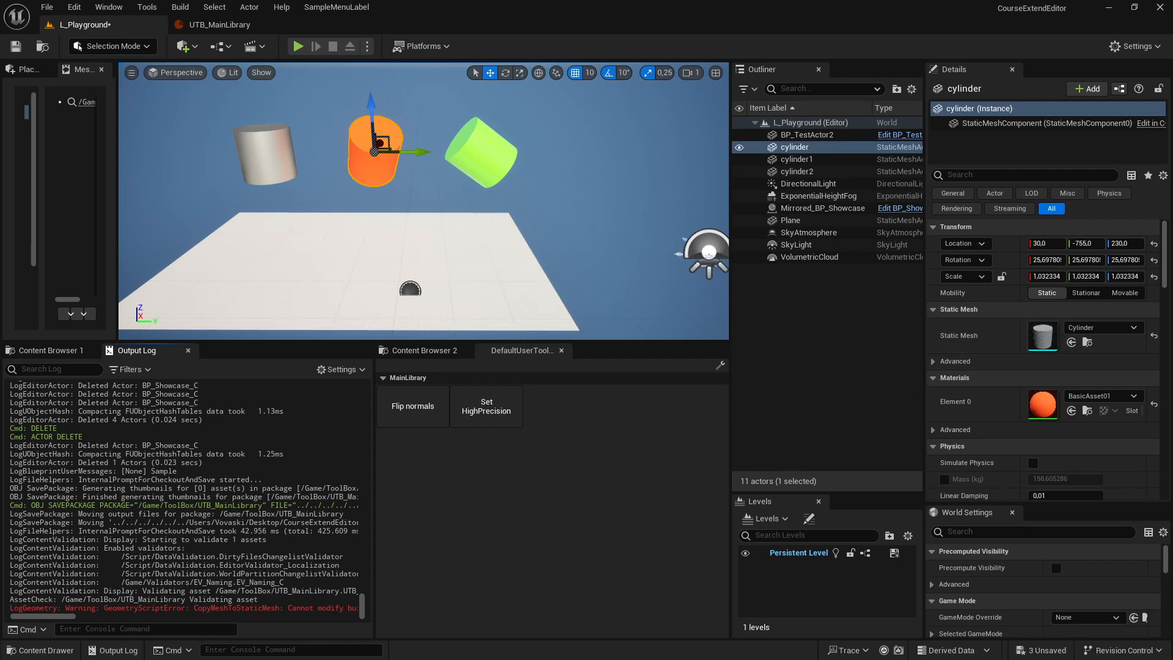
Place the SM_GenericHMD static mesh in the level above the plane and scale it uniformly to 5
left_click(38, 353)
scroll(244, 489, "down", 2)
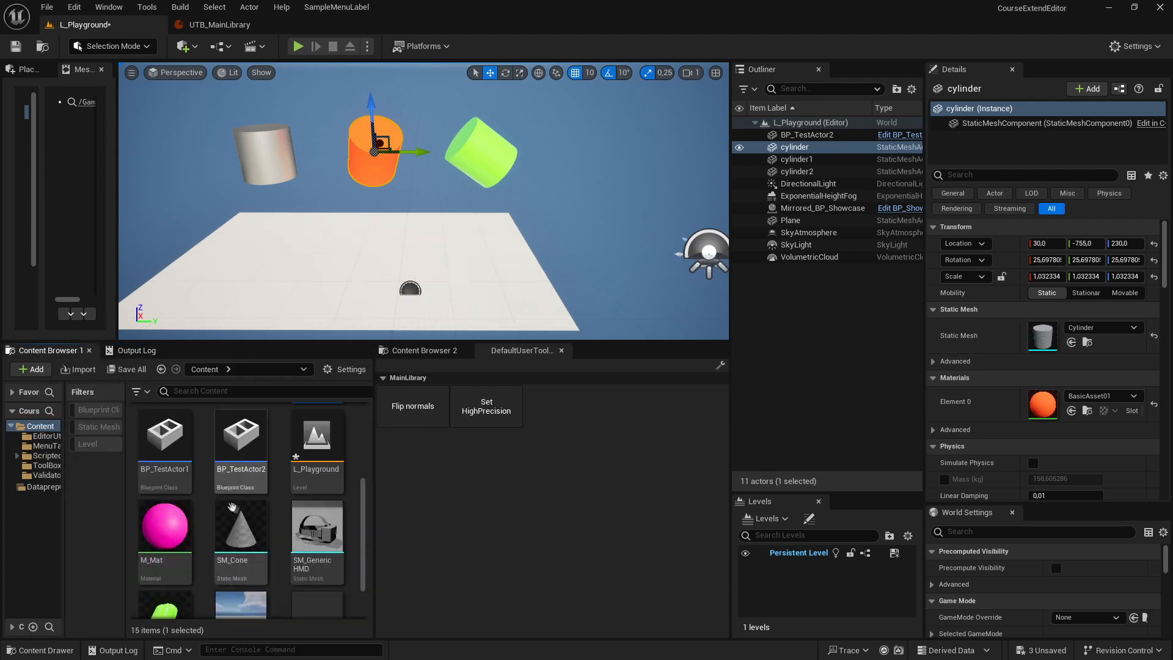
left_click_drag(311, 494, 401, 200)
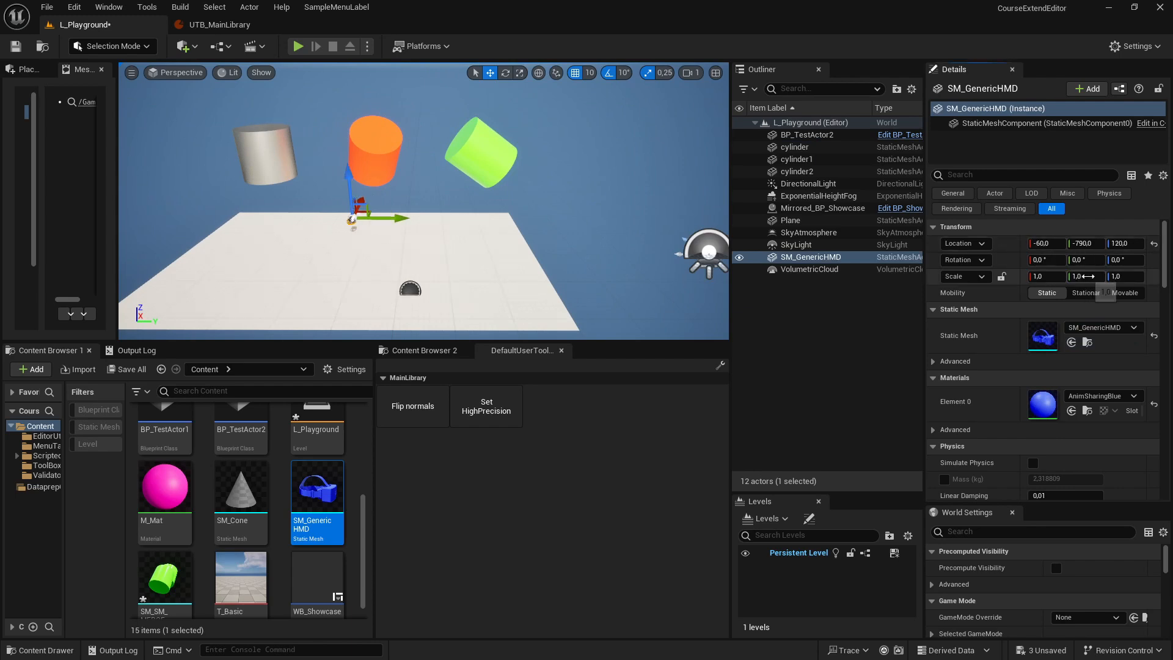
left_click(1054, 276)
type("5")
key("Return")
right_click_drag(441, 249, 391, 214)
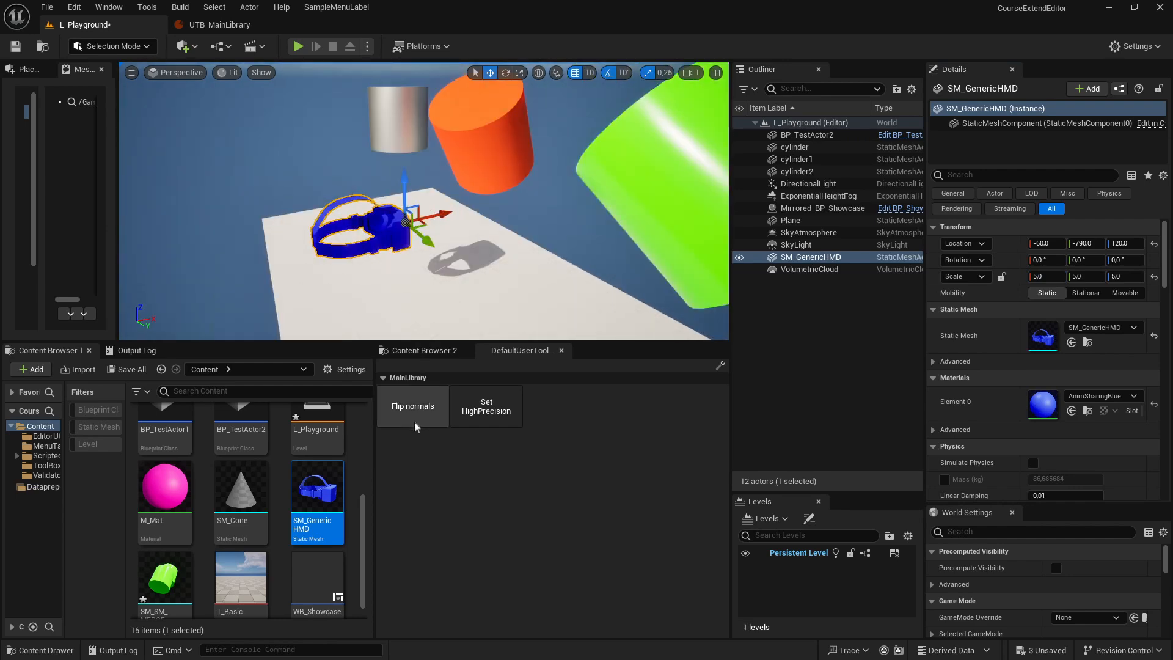
Run Flip normals twice and Set HighPrecision once on the SM_GenericHMD actor, inspecting the mesh from several sides
left_click(428, 407)
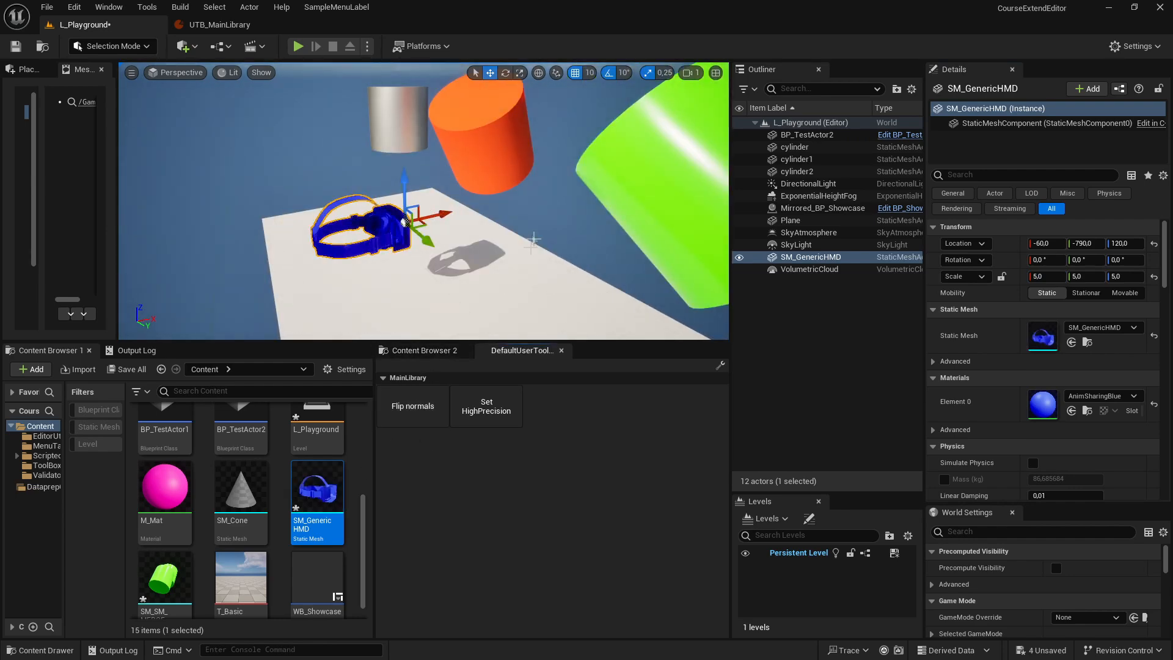
right_click_drag(532, 239, 518, 231)
key("f")
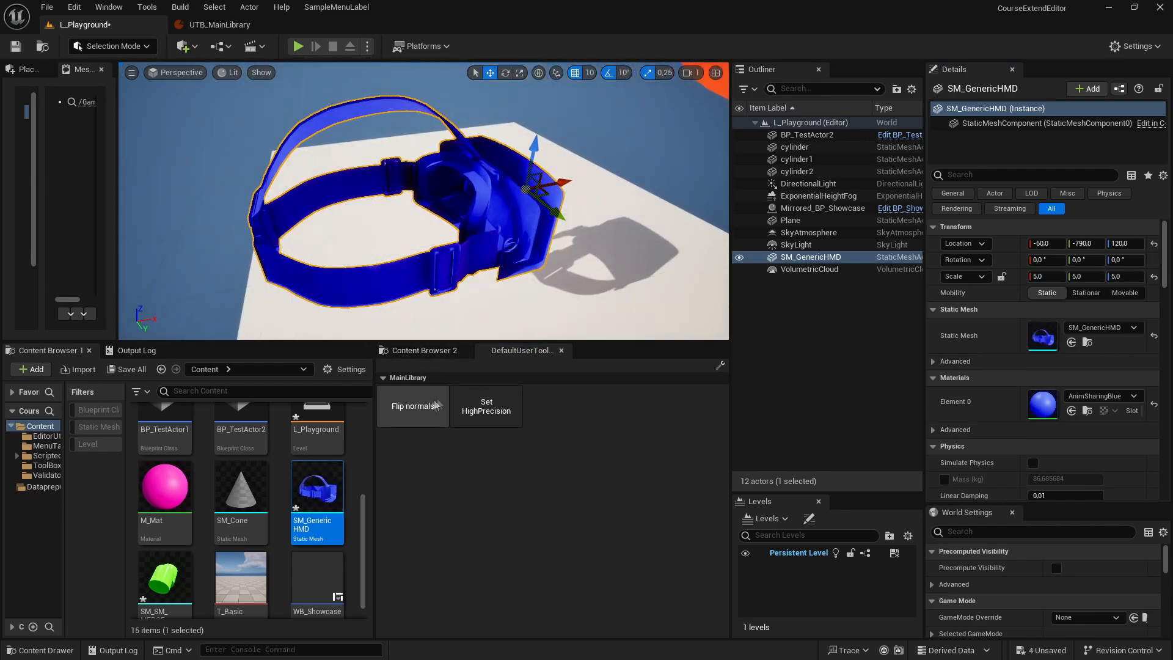
left_click(426, 408)
right_click_drag(487, 196, 589, 206)
left_click(491, 413)
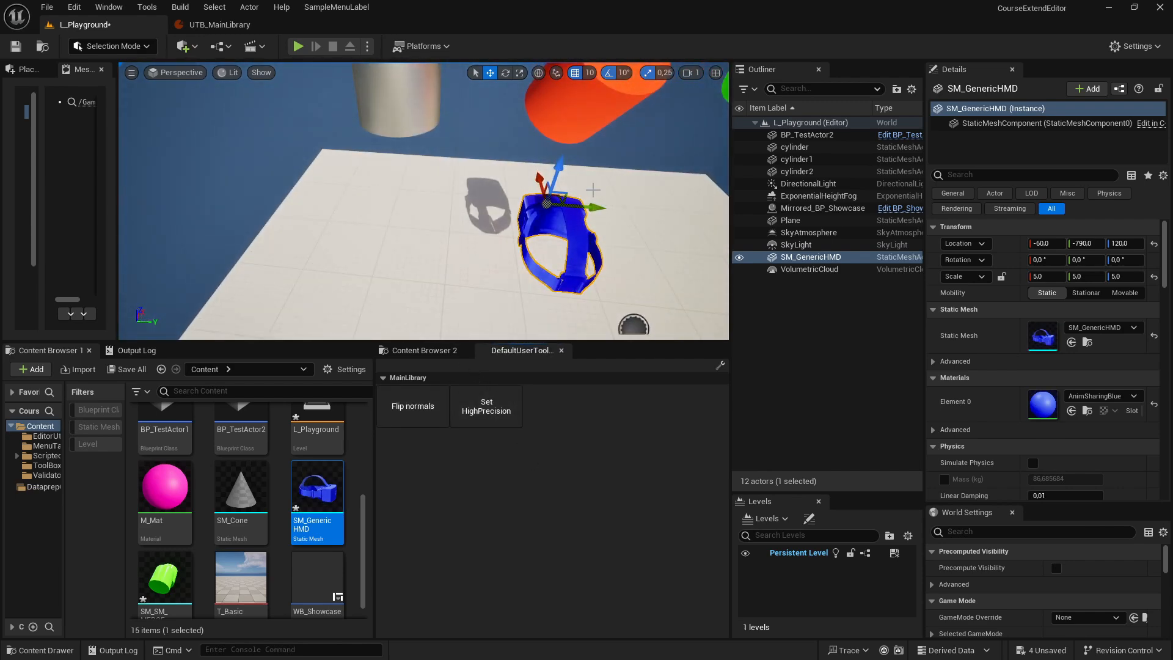
left_click_drag(589, 201, 591, 202)
Add a Console Variable command to MainLibrary in UTB_MainLibrary and remove the Flip normals and Set HighPrecision commands
left_click(227, 25)
left_click(94, 29)
left_click(195, 26)
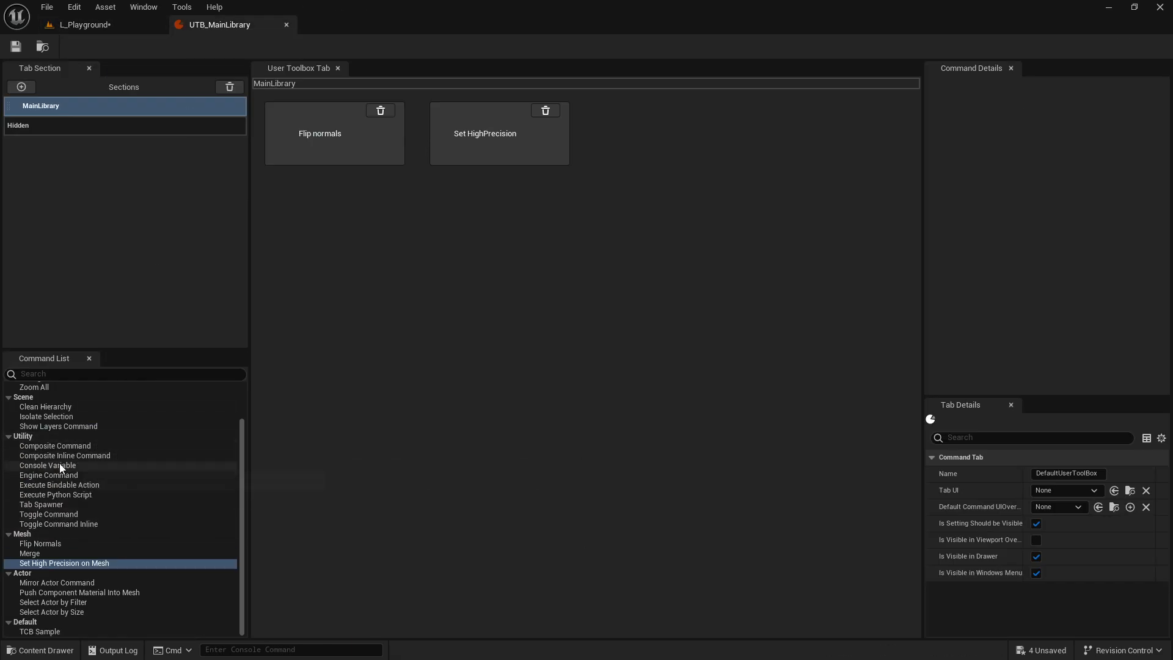
left_click_drag(63, 466, 498, 245)
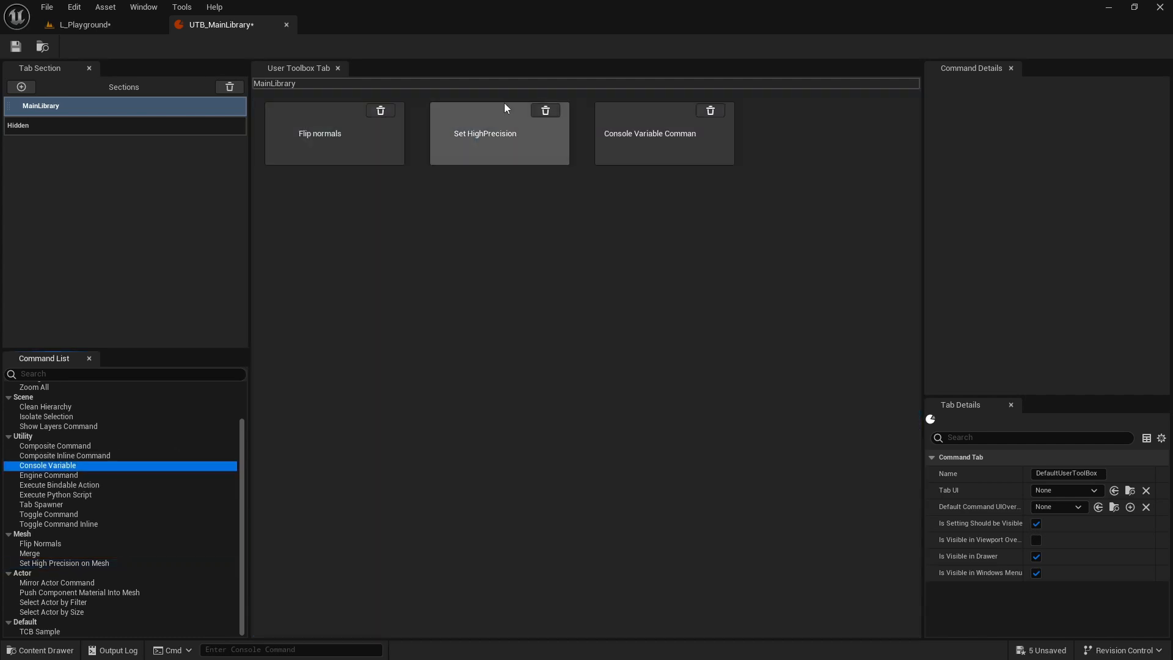
left_click(504, 116)
left_click(545, 110)
left_click(380, 110)
left_click(390, 133)
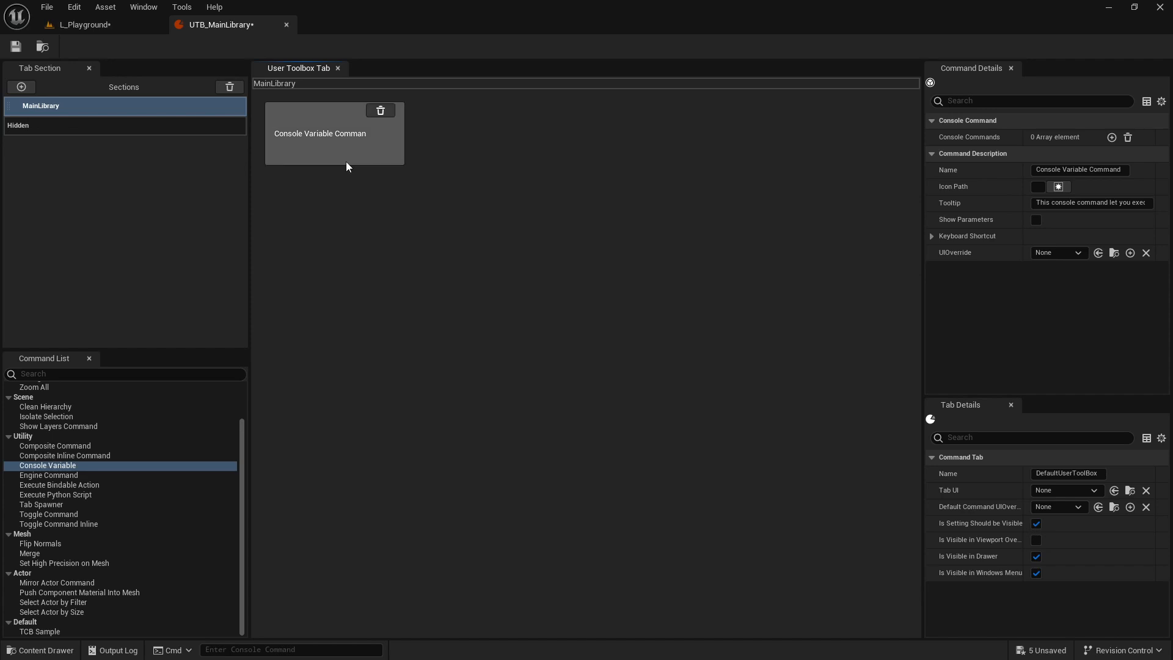
Replace the Console Variable command with an Engine Command that executes "stat fps"
left_click_drag(49, 475, 437, 323)
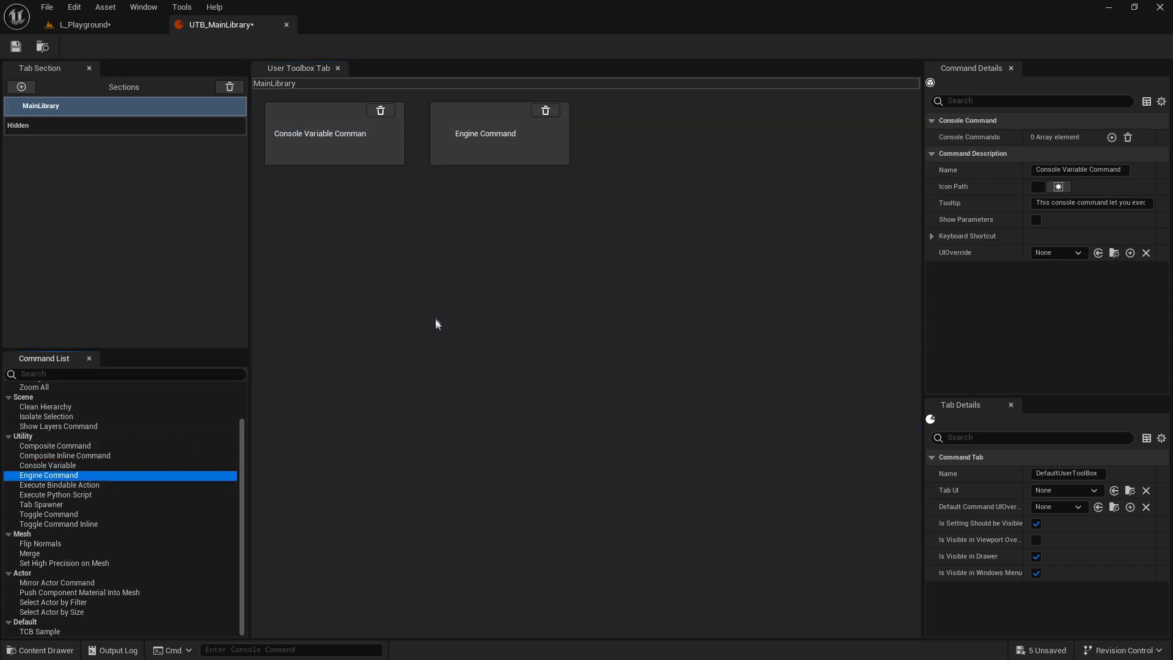
left_click(381, 111)
left_click(1060, 138)
type("stat")
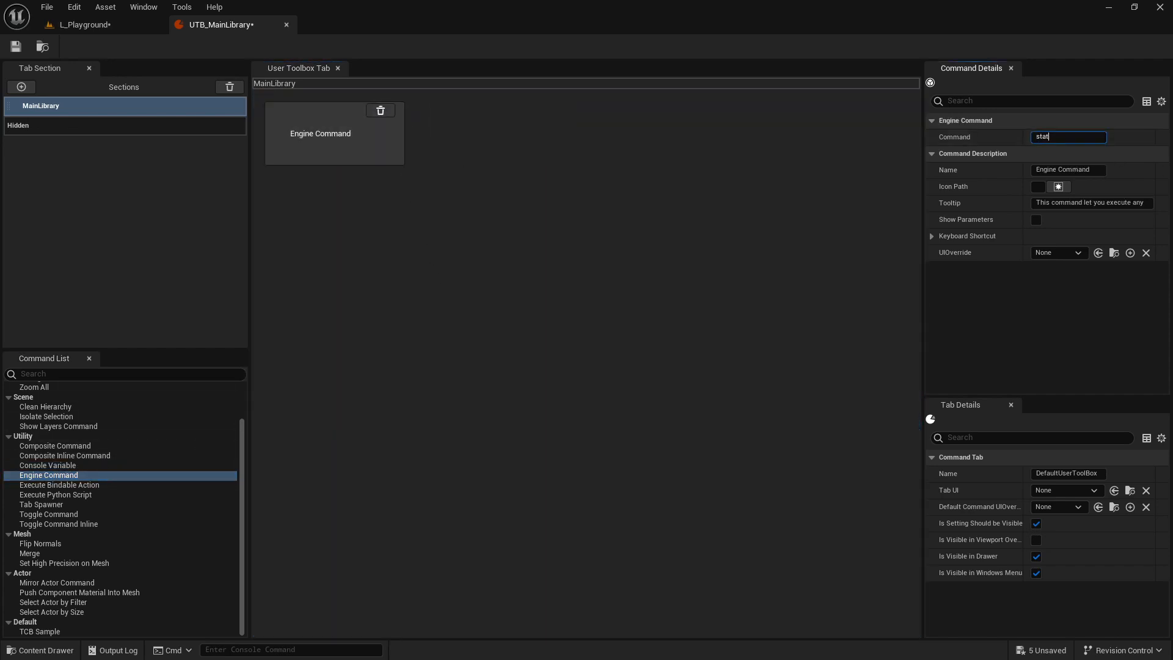
type(" fps")
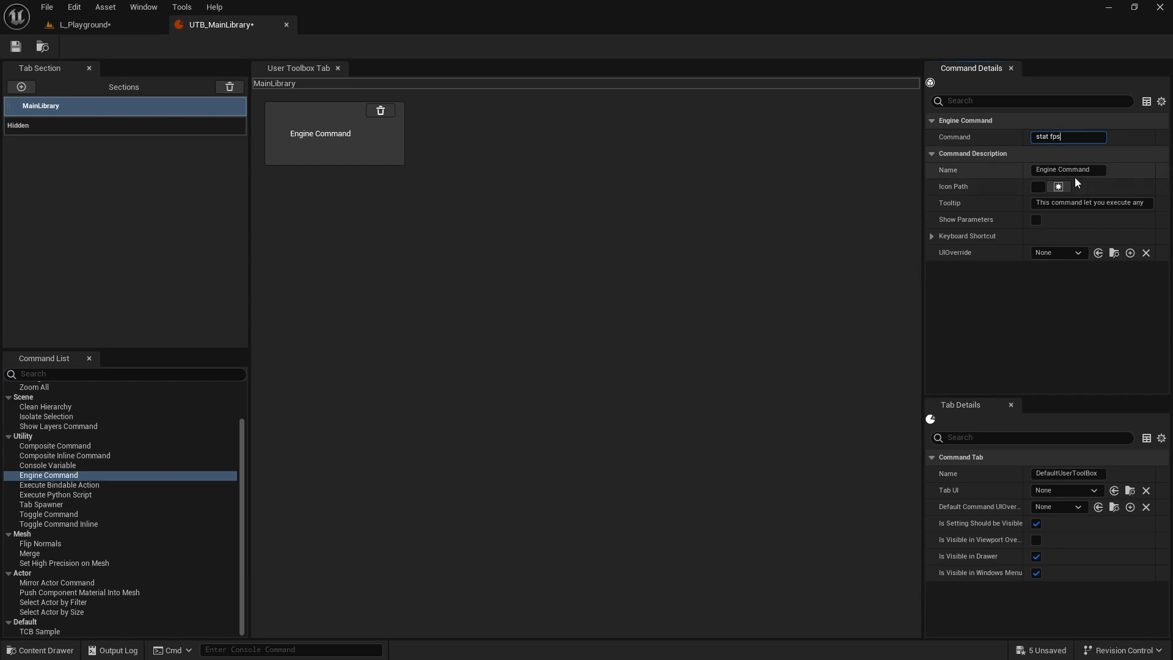
key("Return")
Rename the Engine Command in MainLibrary as FPS
right_click(322, 135)
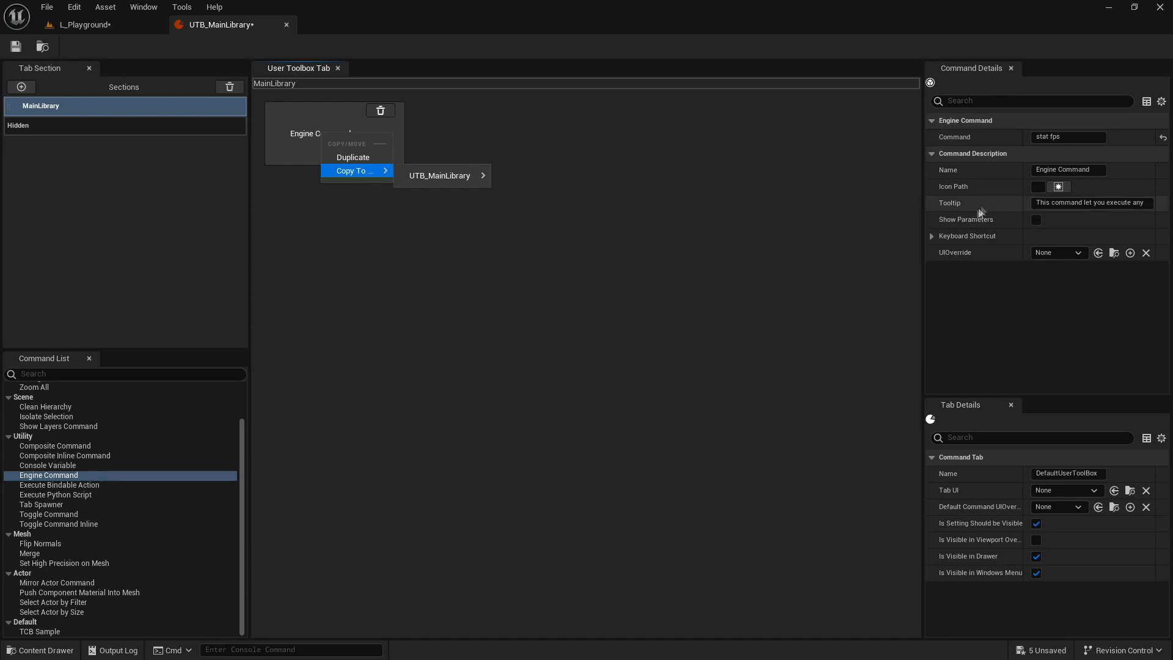
left_click(1065, 170)
type("FPS")
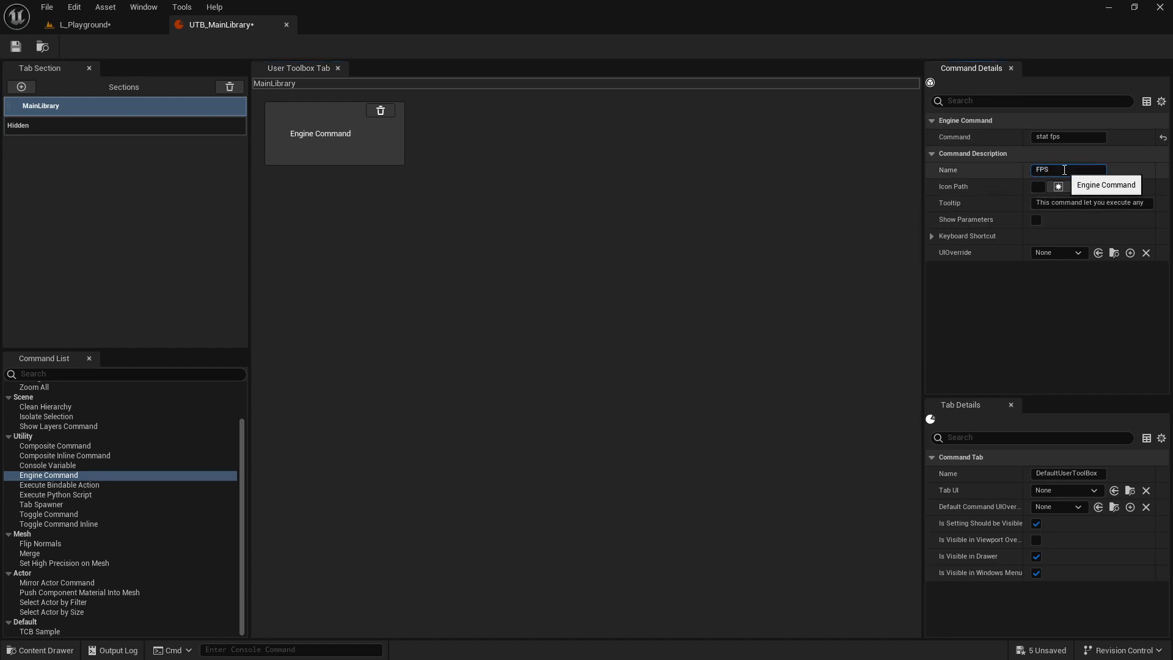
key("Return")
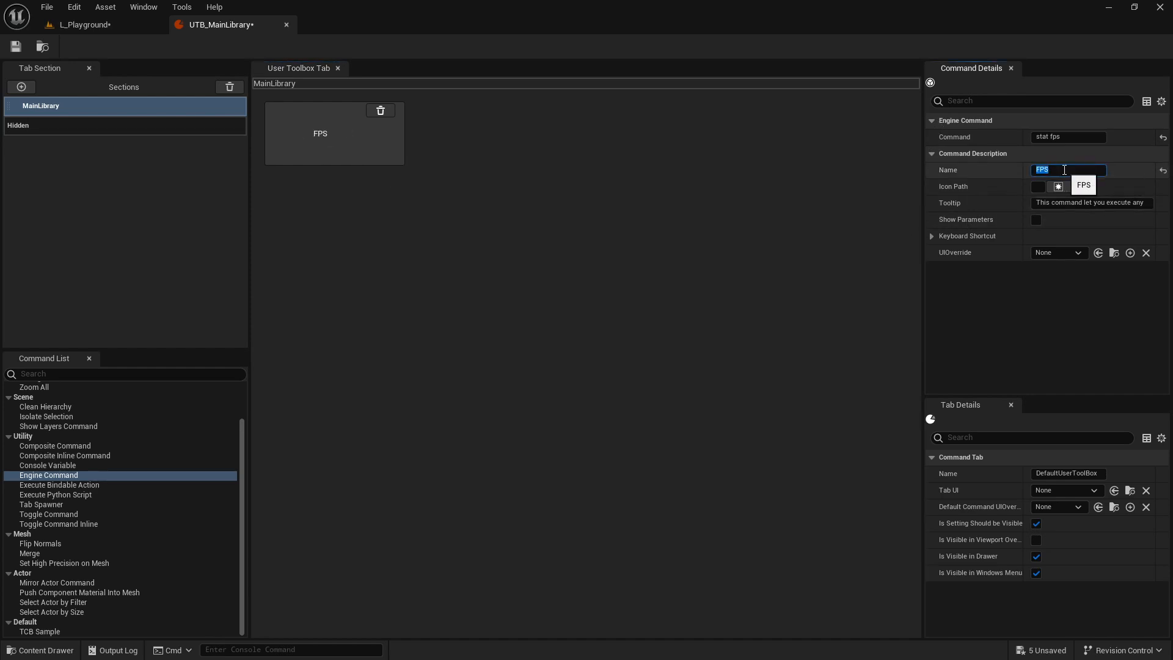
Save the toolbox and run the FPS command in the L_Playground level
left_click(16, 46)
left_click(86, 25)
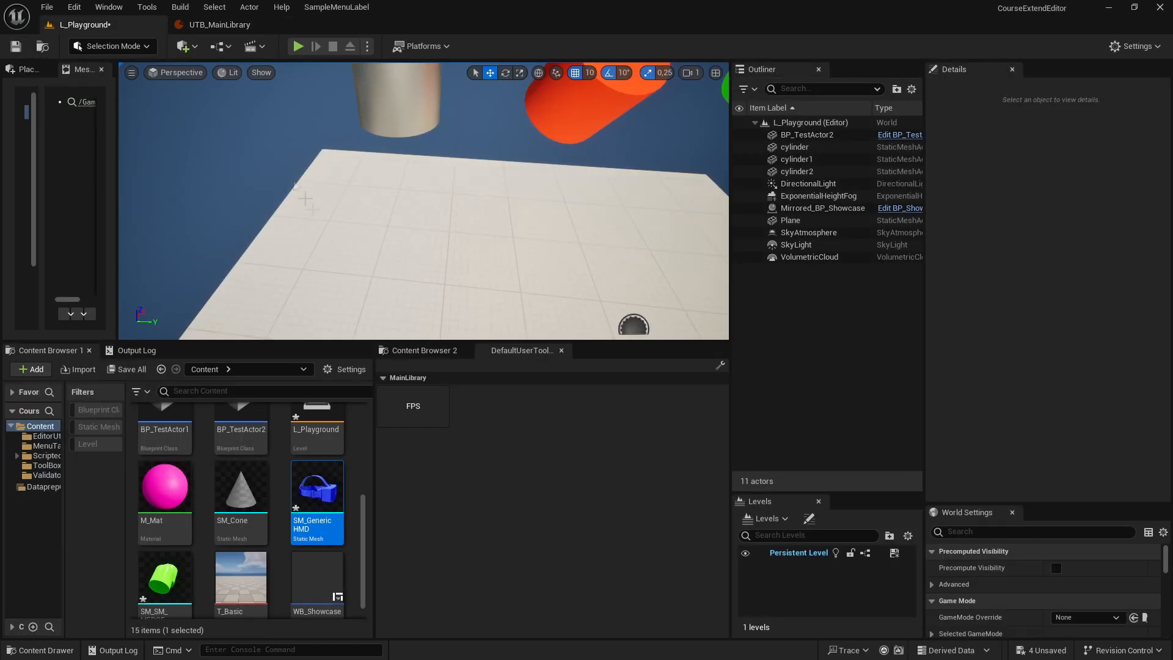
left_click(427, 408)
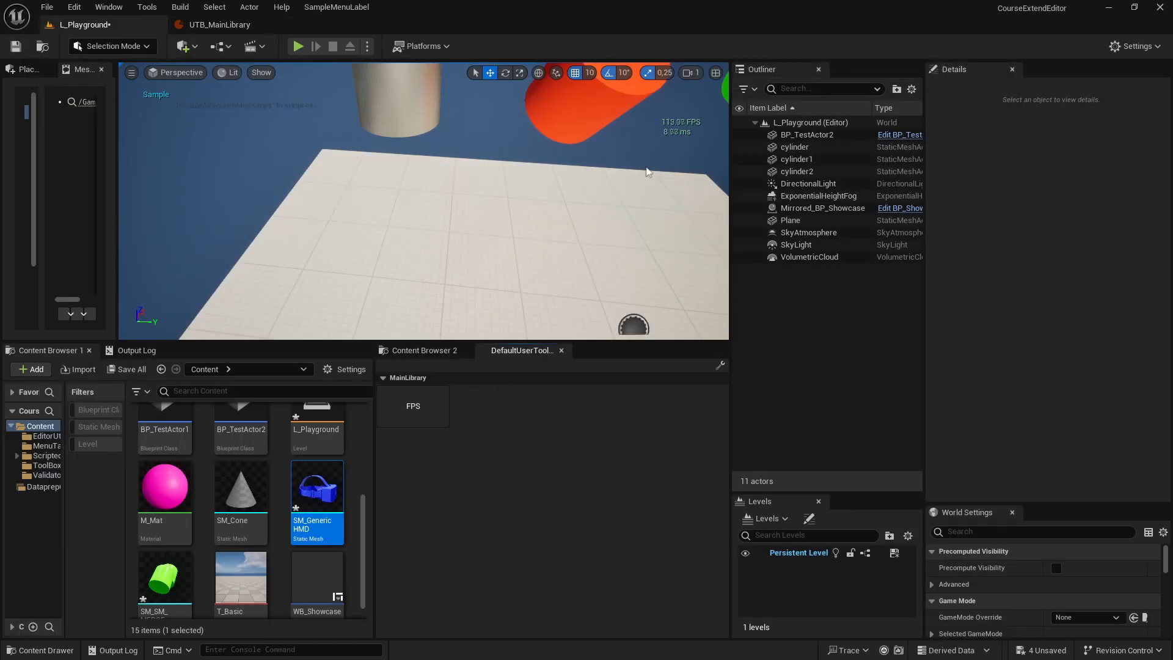
Duplicate the FPS command in UTB_MainLibrary, set the copy's command to "stat gpu" and name it GPU
left_click(220, 24)
right_click(377, 161)
left_click(398, 182)
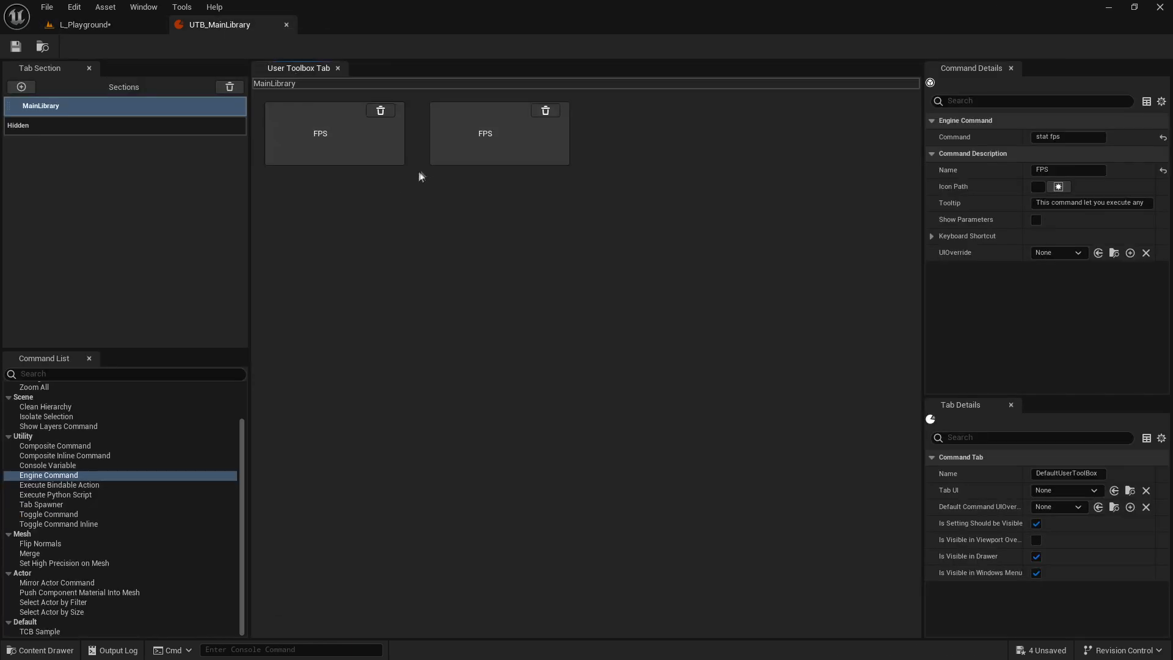
double_click(1065, 136)
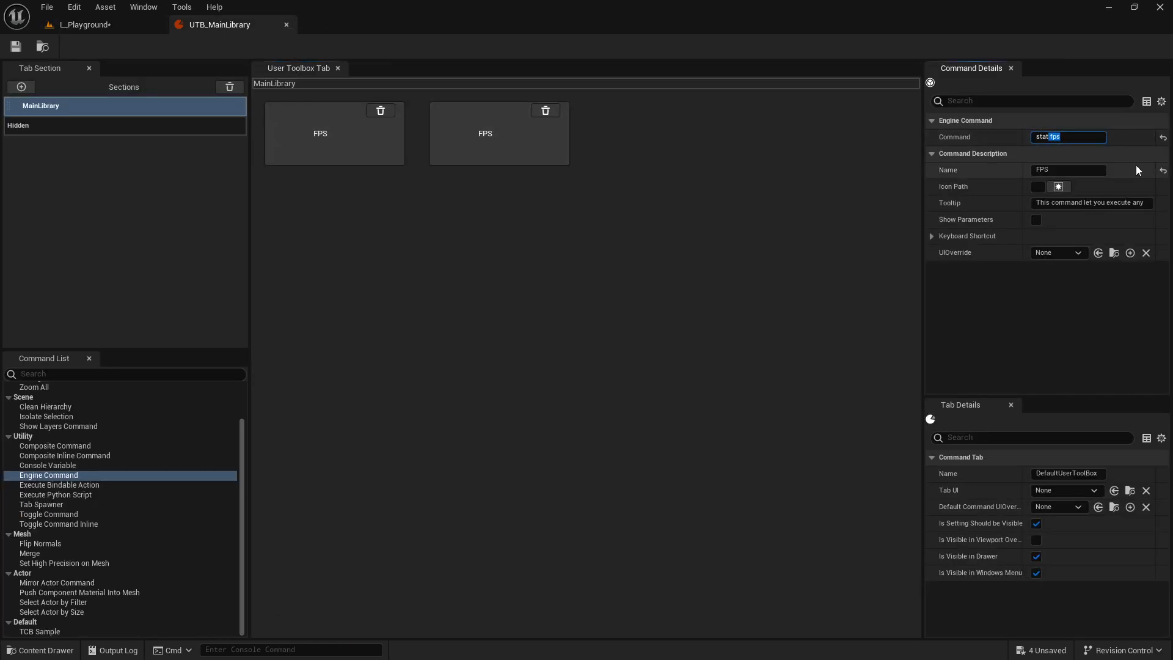
key("BackSpace")
type("gpu")
key("Return")
left_click(1063, 169)
type("GPU")
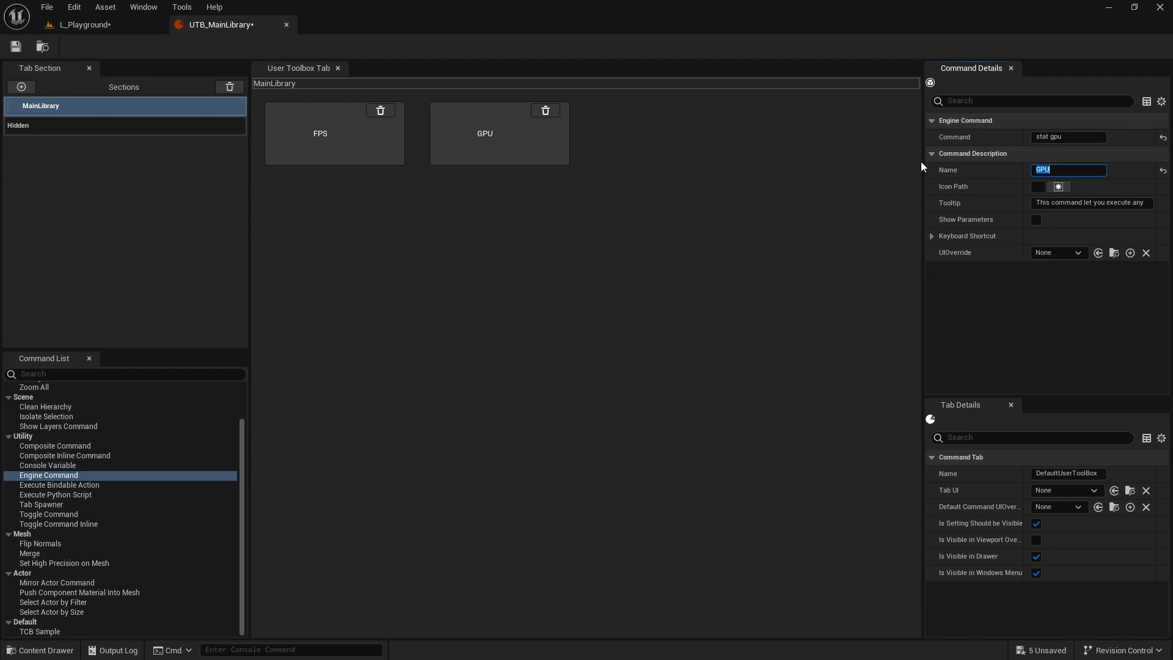
key("Return")
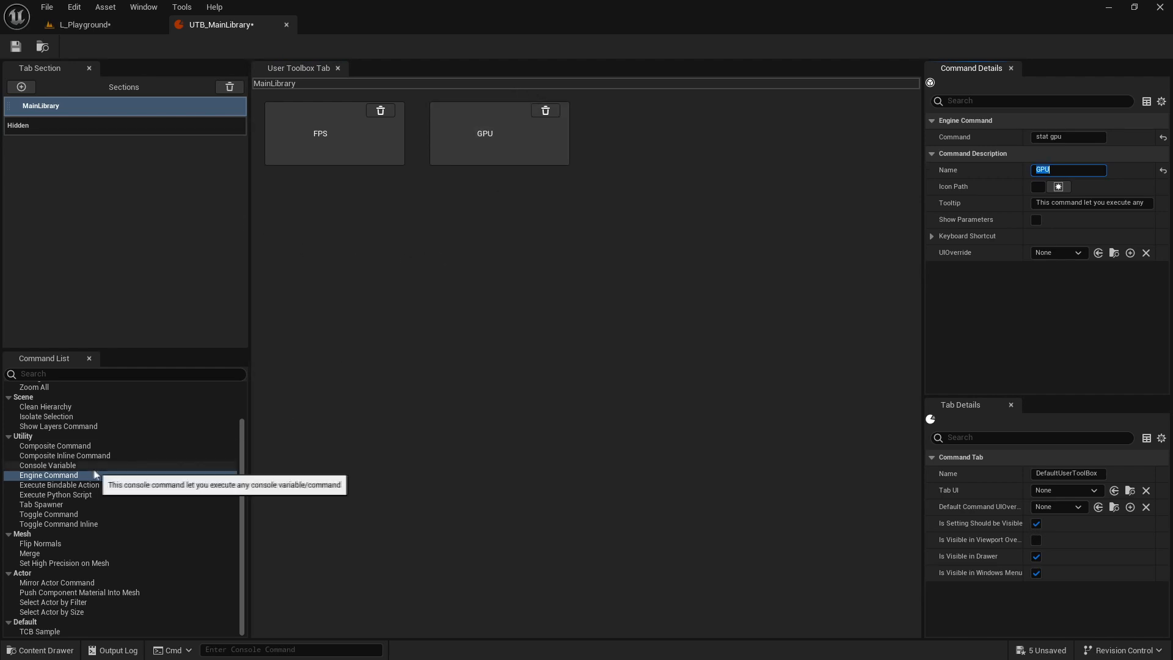
Duplicate the GPU command, set the copy's command to "stat UObject" and name it OBJECT
right_click(497, 162)
left_click(521, 185)
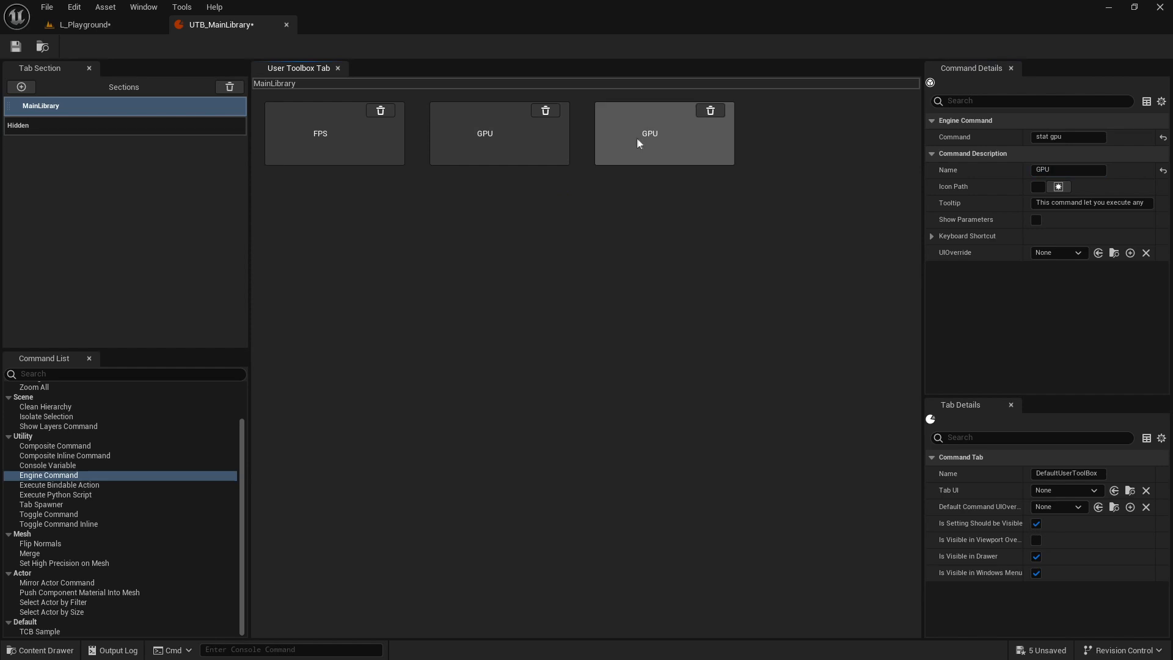
double_click(1079, 136)
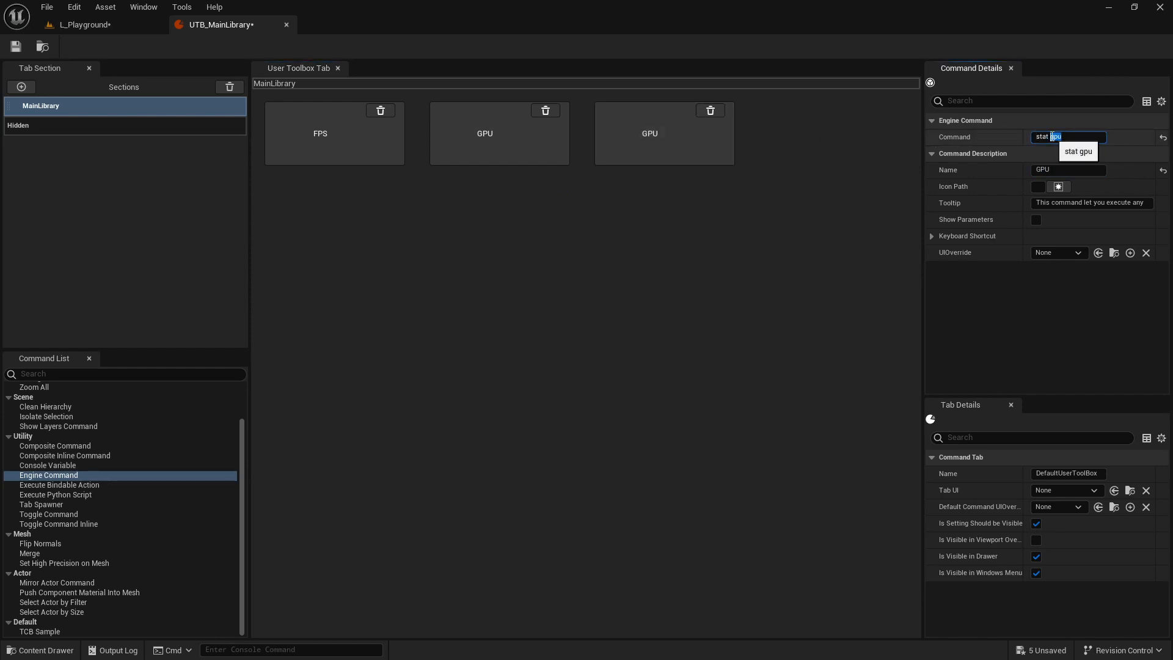
type("UObject")
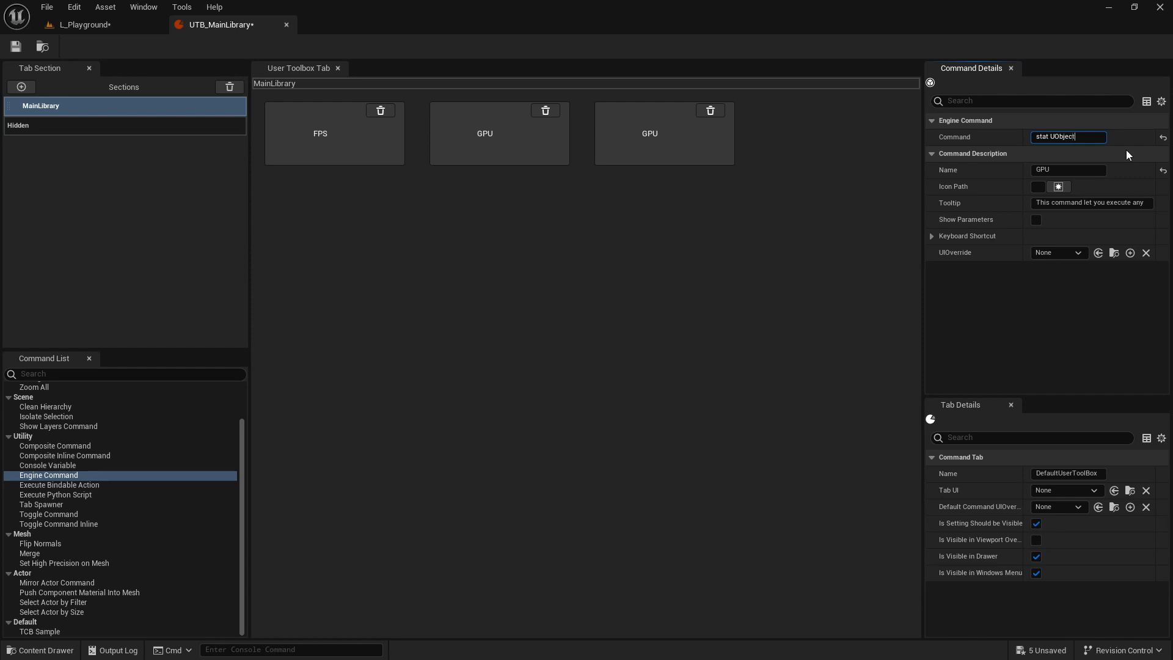
key("Return")
left_click(1060, 170)
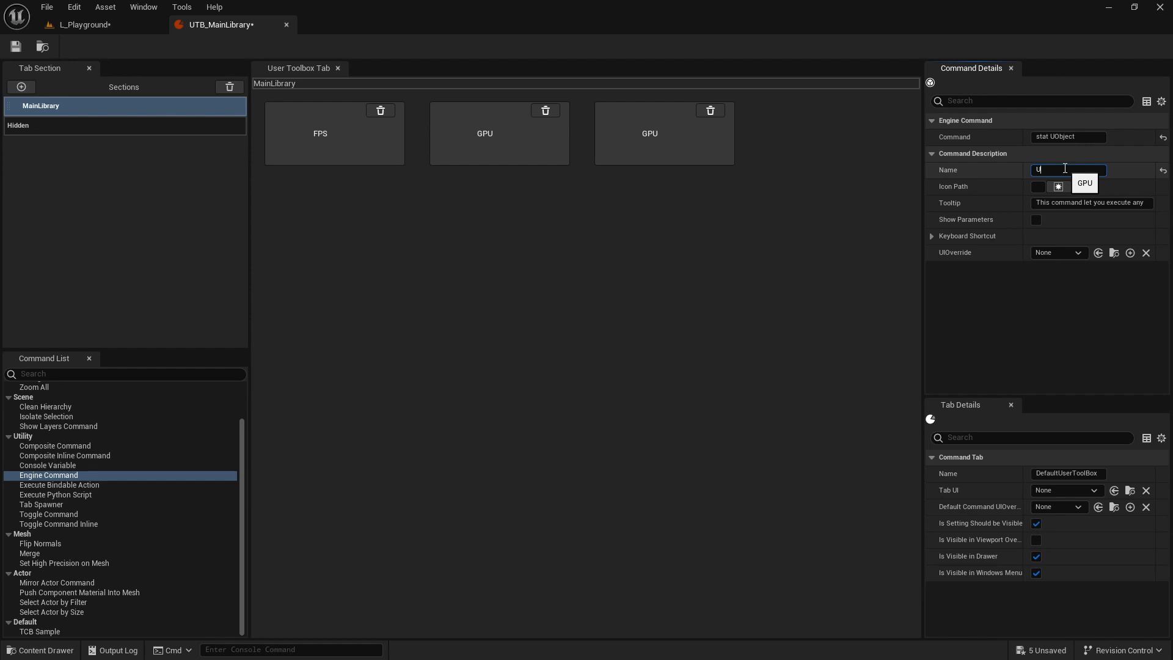
type("OBJECT")
key("Return")
Duplicate the OBJECT command, set one copy's command to "stat Game" and name it Game
right_click(654, 145)
mouse_move(677, 179)
left_click(771, 183)
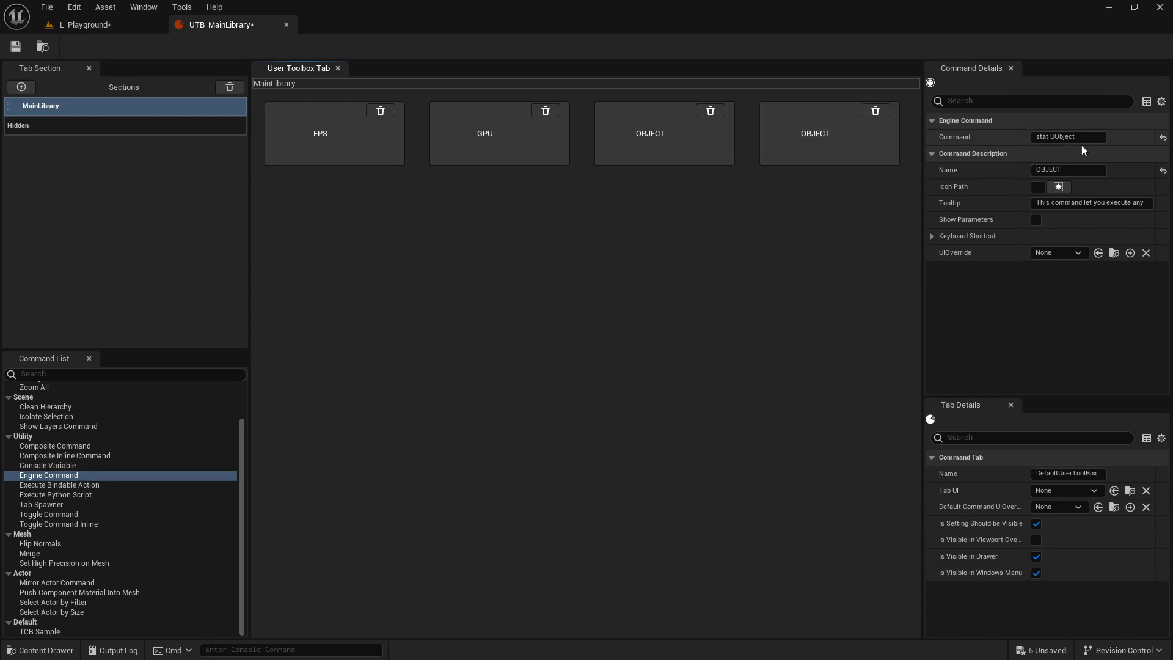
double_click(1084, 137)
type("Game")
left_click(1078, 170)
key("Return")
Save the toolbox and try the OBJECT, FPS, GPU and Game commands in the level, switching the GPU and Game statistics on and off
left_click(15, 47)
left_click(102, 20)
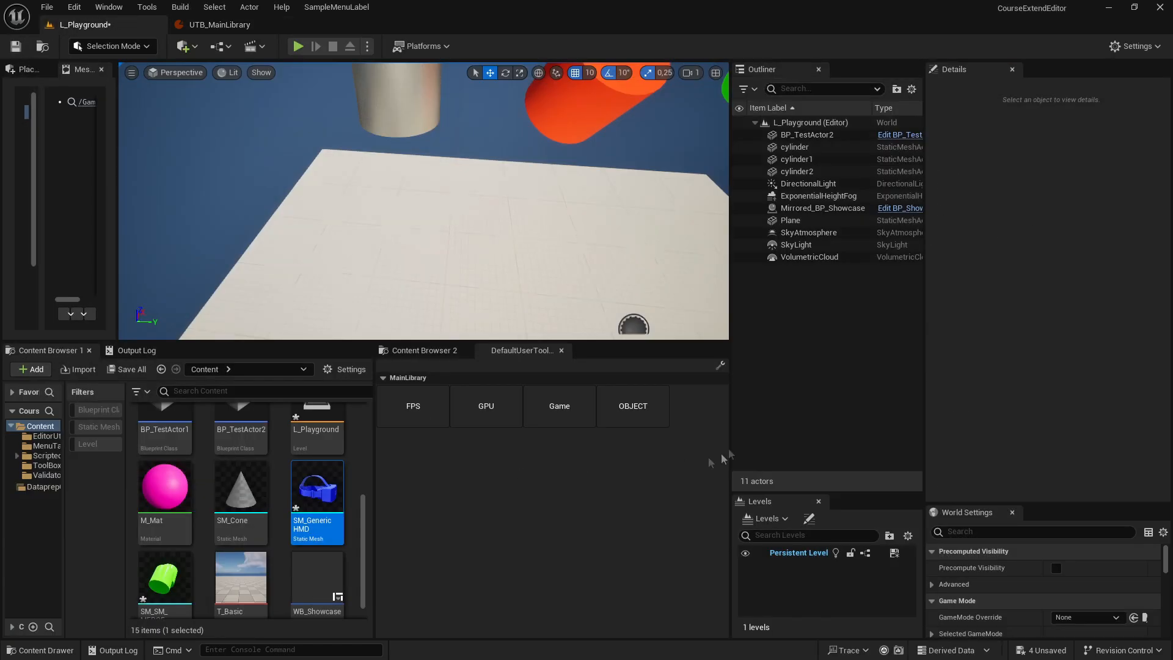
left_click(641, 413)
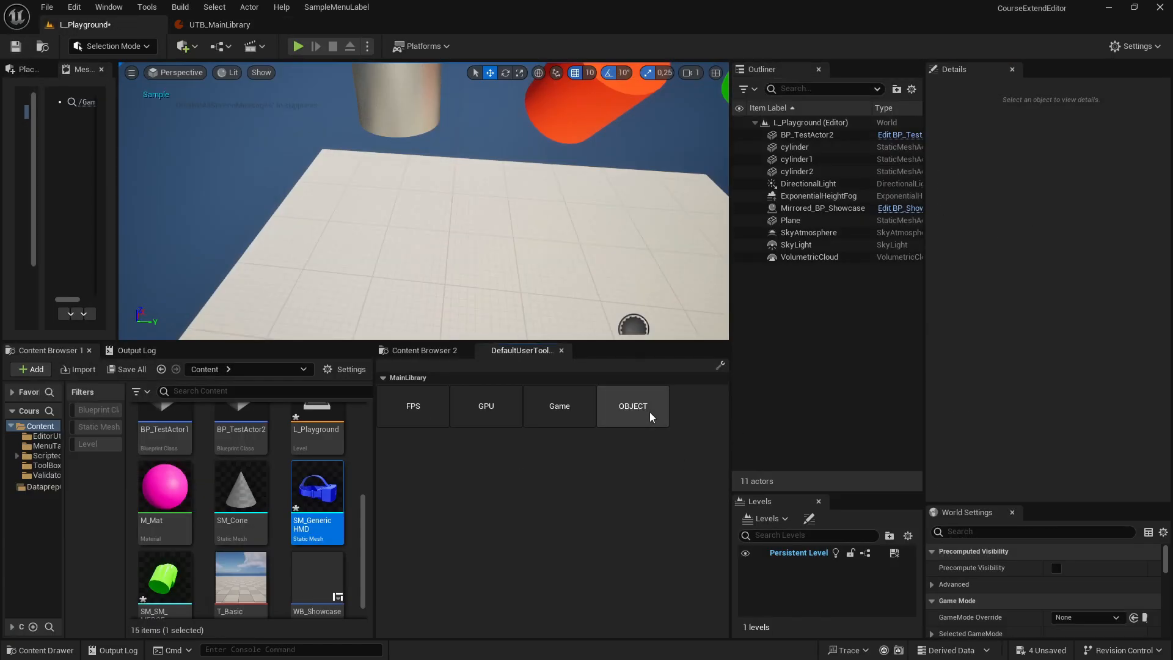
left_click(405, 415)
left_click(475, 416)
left_click(478, 416)
left_click(553, 406)
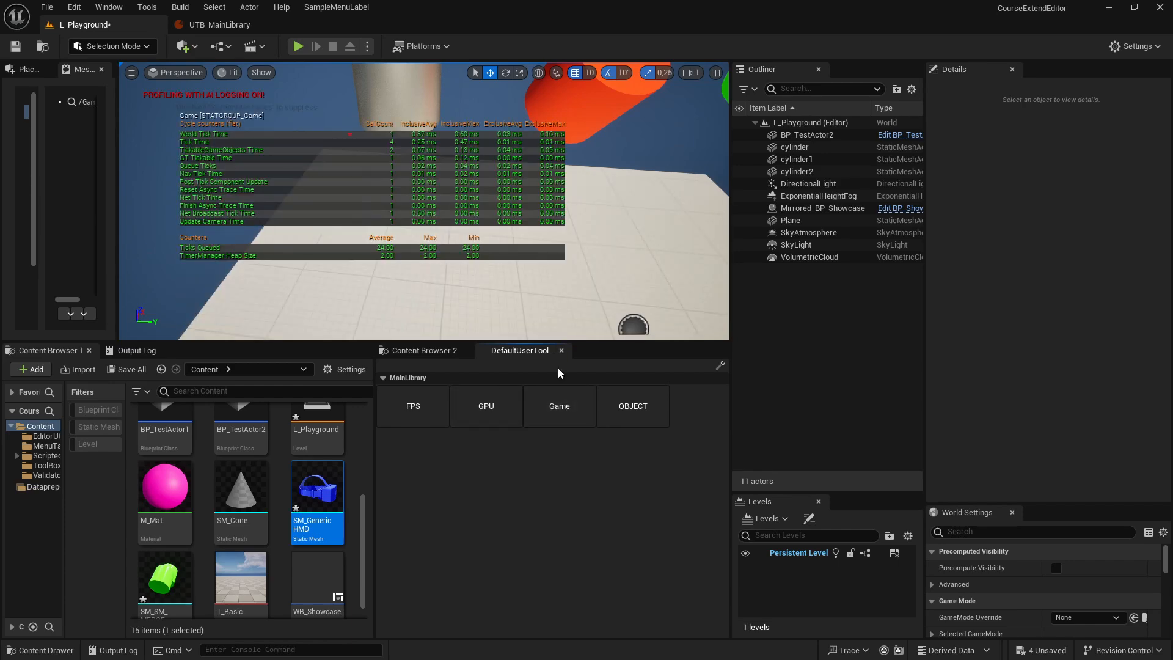
left_click(436, 374)
left_click(564, 413)
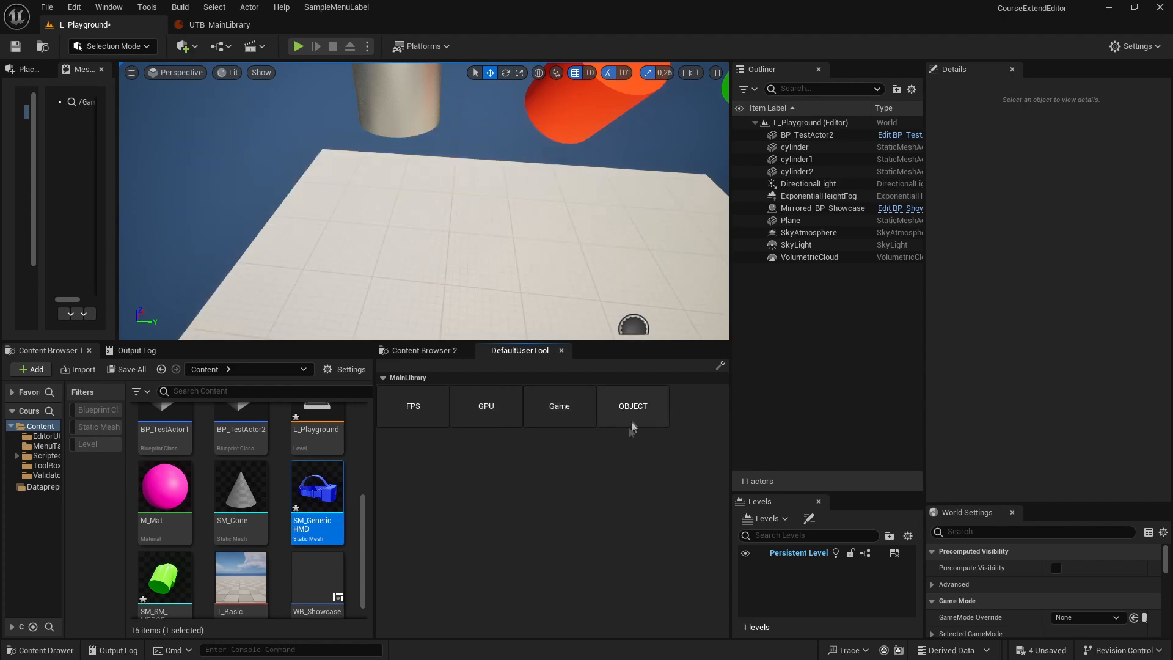
Correct the OBJECT command in UTB_MainLibrary so it runs "stat UObjects"
left_click(233, 25)
left_click(813, 137)
left_click(1072, 136)
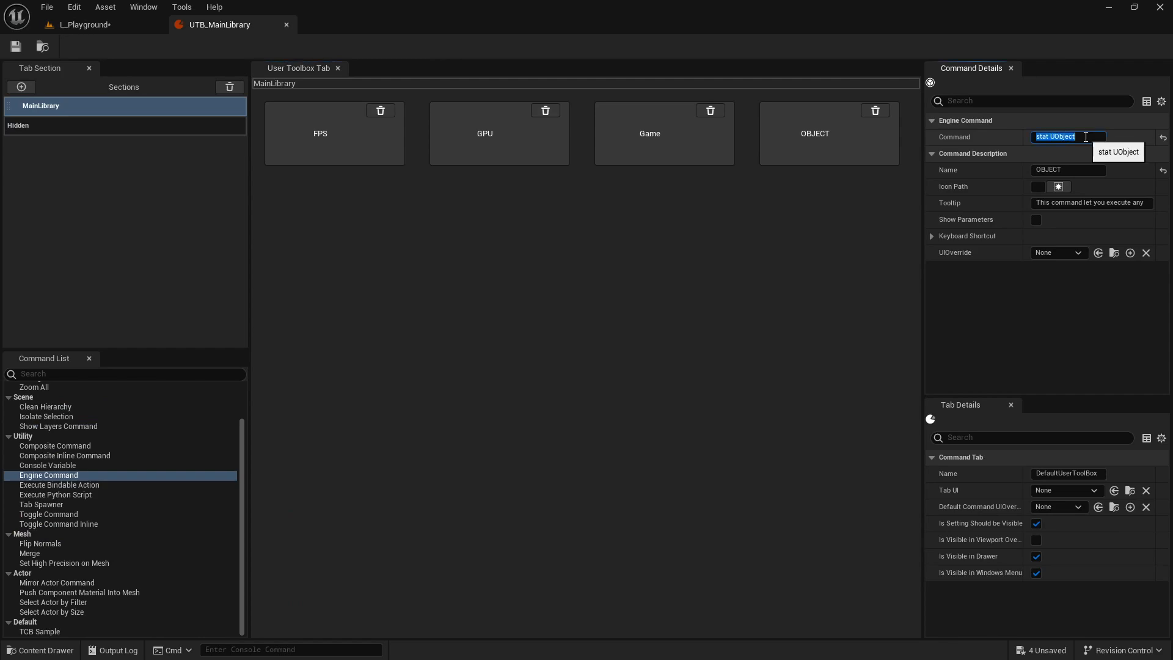
left_click(1090, 140)
type("s")
key("Return")
Try the OBJECT command in the level, switching the UObjects statistics on and off
left_click(104, 24)
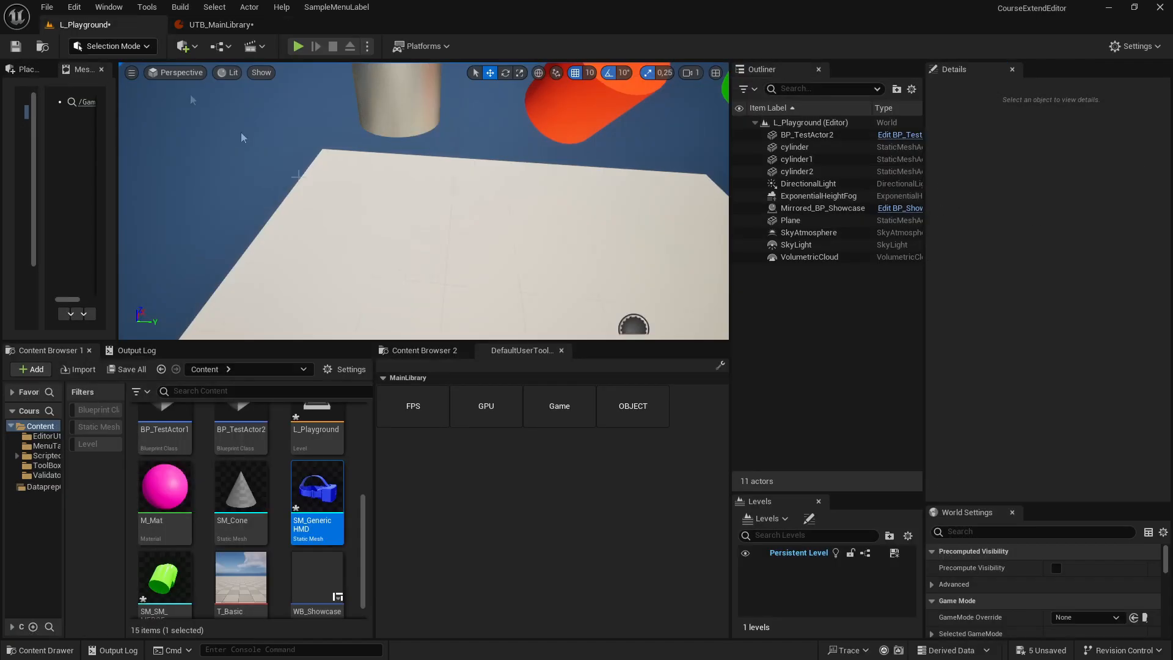
left_click(625, 417)
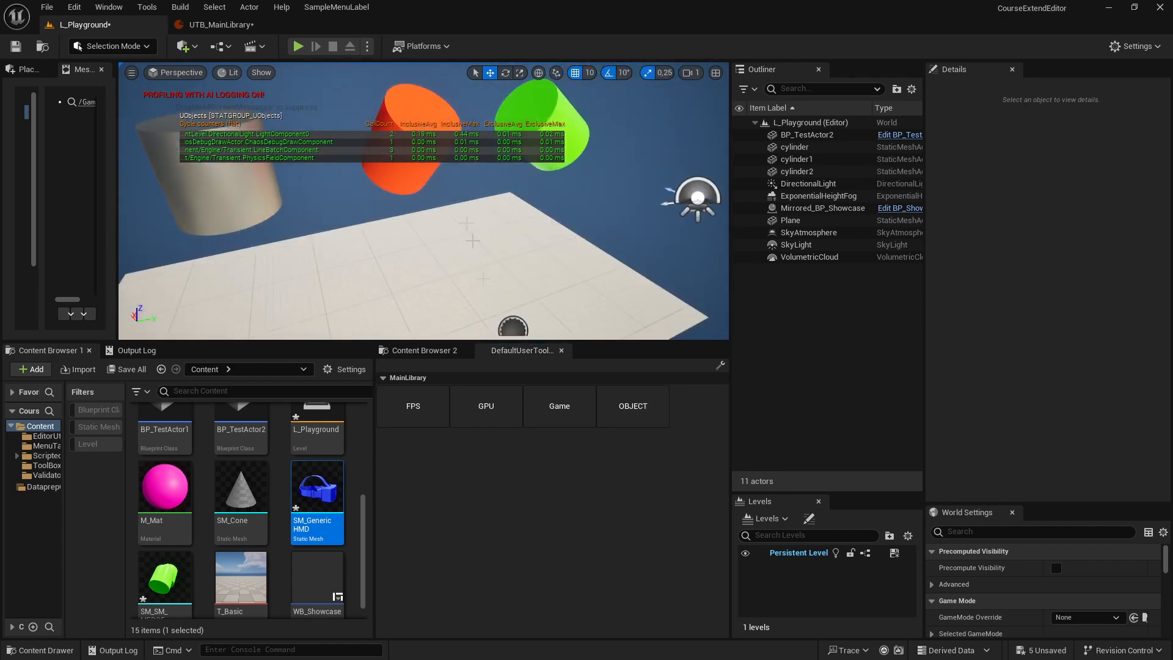
left_click(632, 406)
Rename the toolbox's MainLibrary section as ConsoleCommandsLibrary
left_click(243, 23)
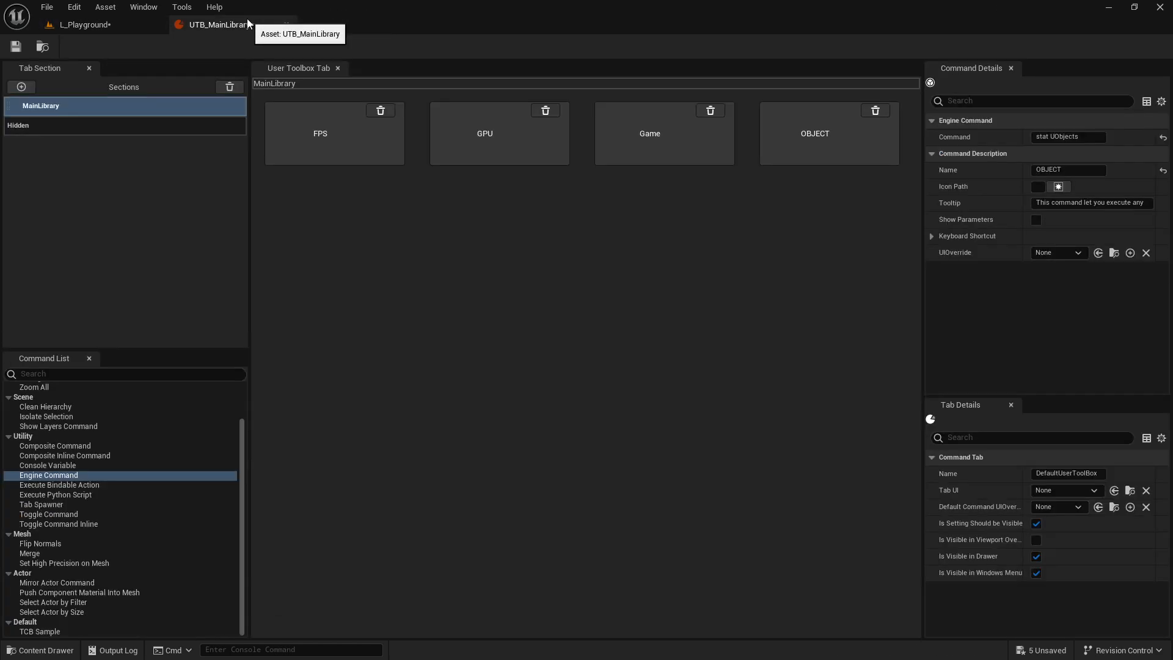
double_click(44, 105)
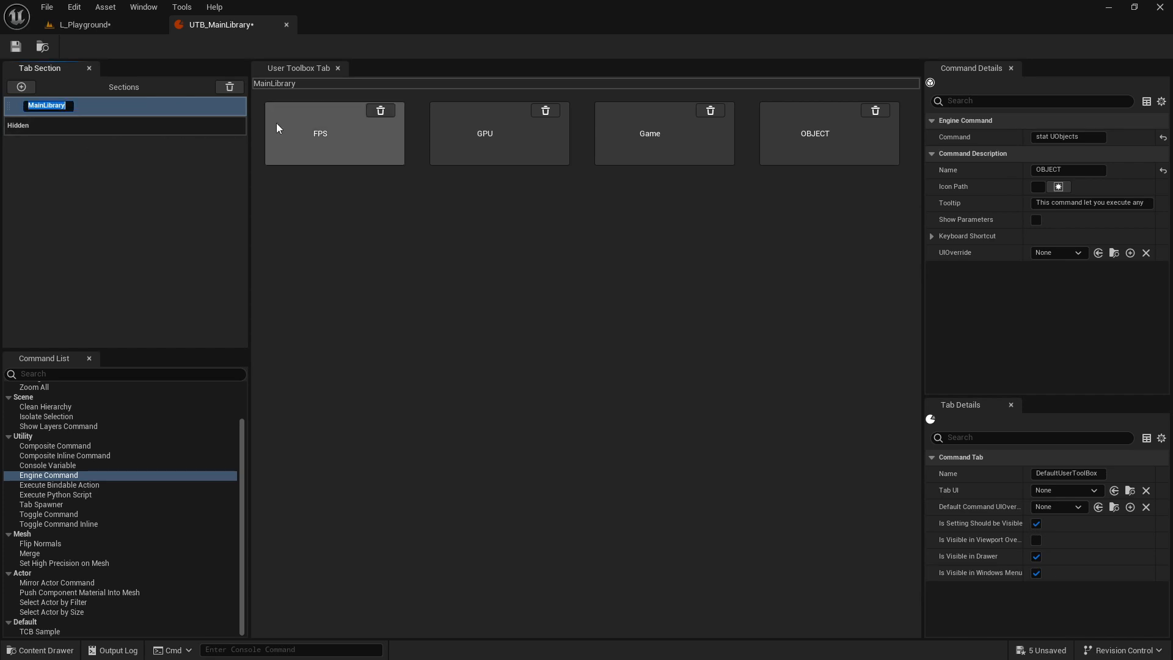
type("ConsoleCommandsLibrary")
key("Return")
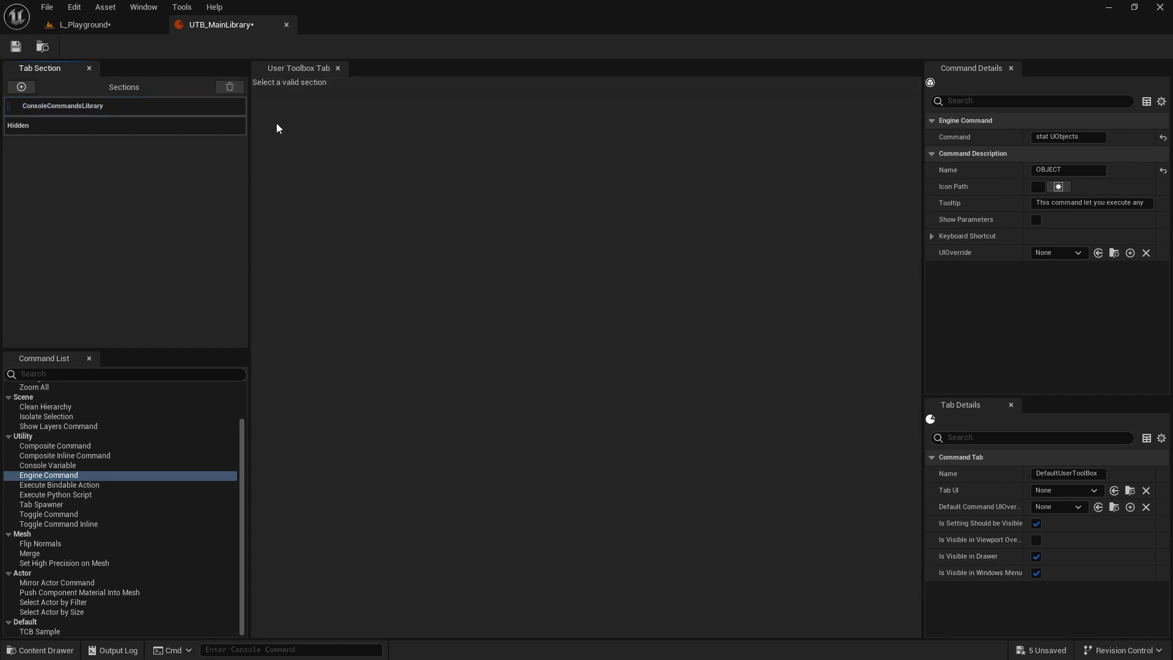
Add a second toolbox section named Playground, save the toolbox and check the new section in the level's toolbox tab
left_click(21, 87)
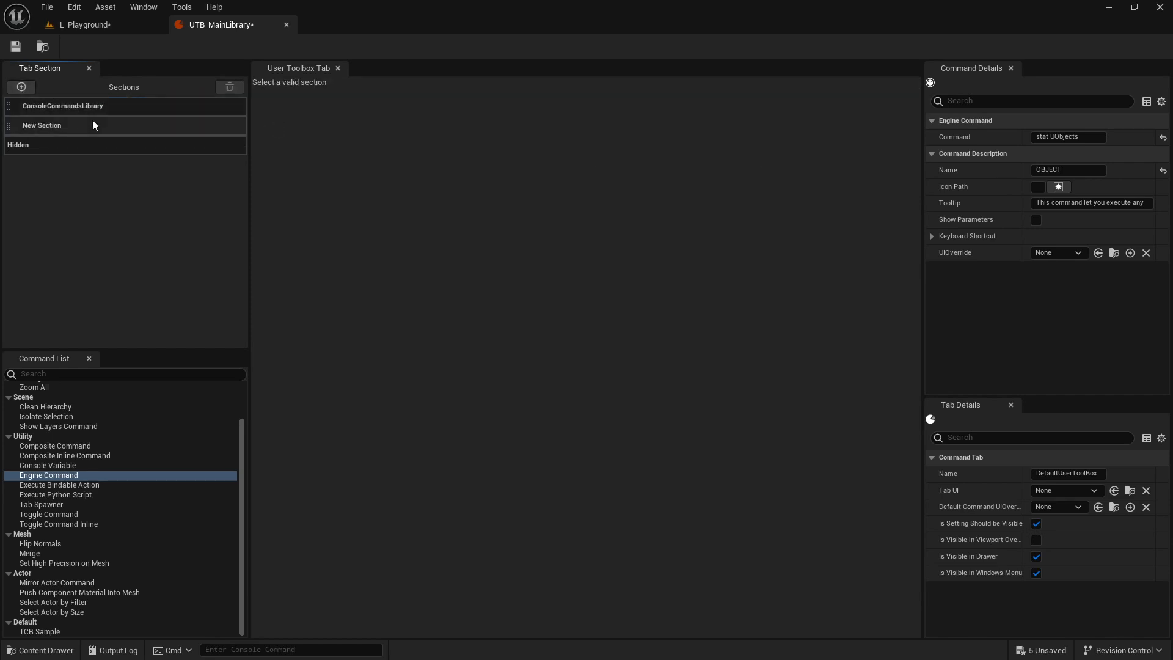
left_click(93, 125)
double_click(85, 123)
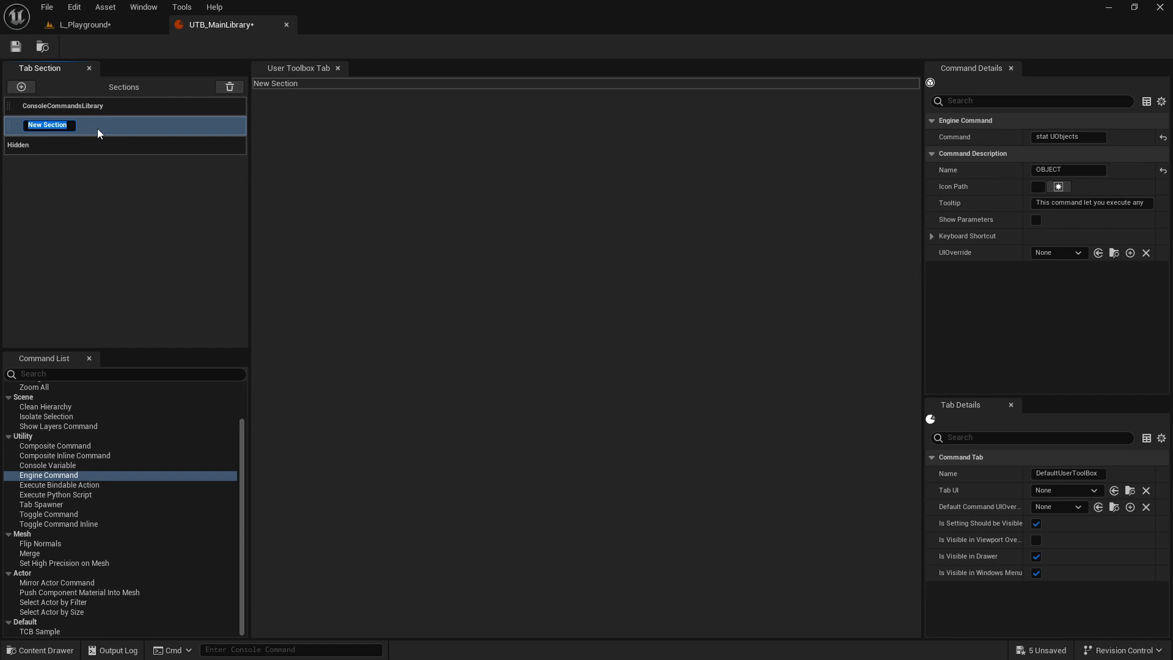
type("Playground")
key("Return")
key("ctrl+s")
left_click(77, 30)
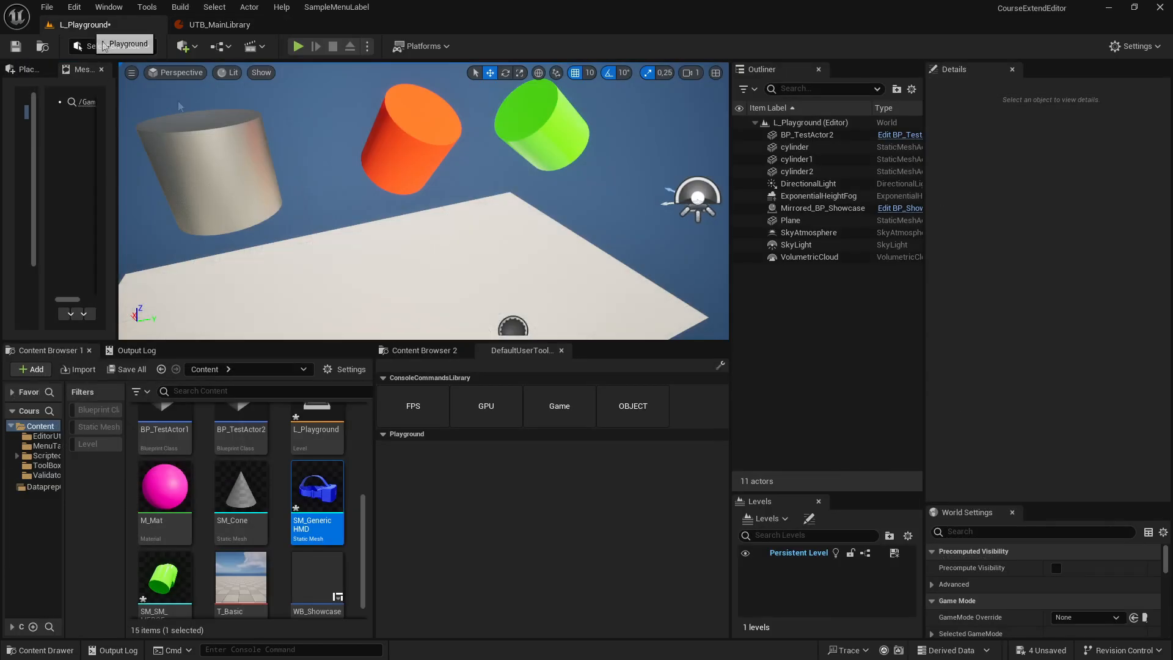
left_click(387, 437)
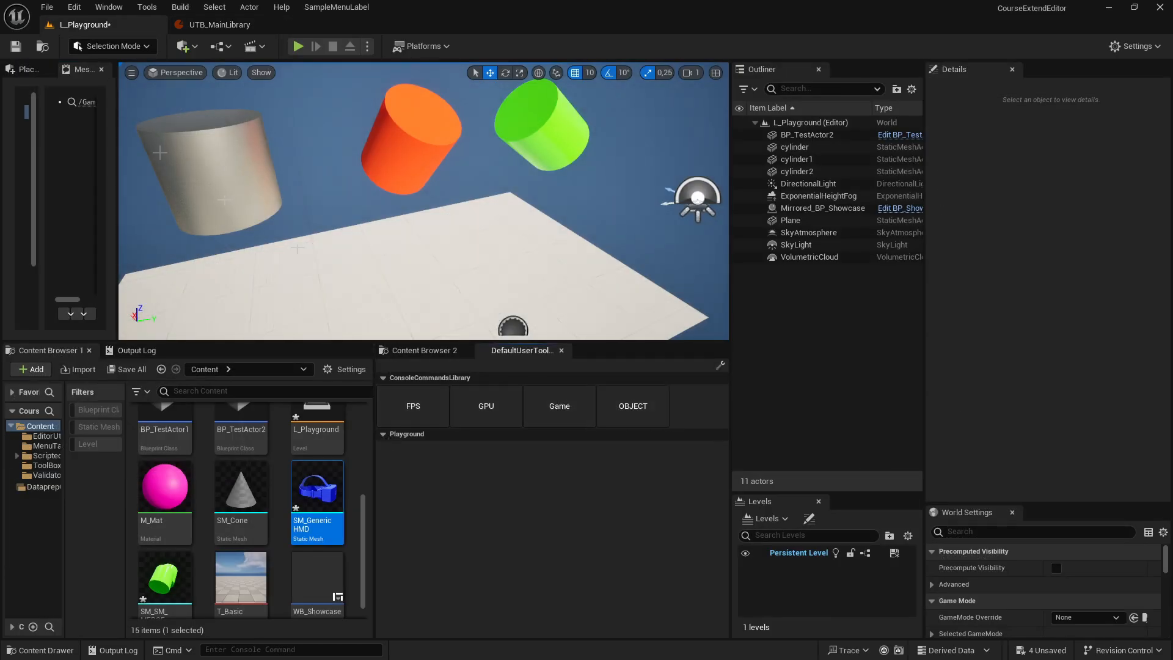
Add the Assign to Level, Assign to Layer, Change View Mode, Zoom All and Show Layers commands to the Playground section and save the toolbox
left_click(218, 25)
scroll(49, 423, "up", 2)
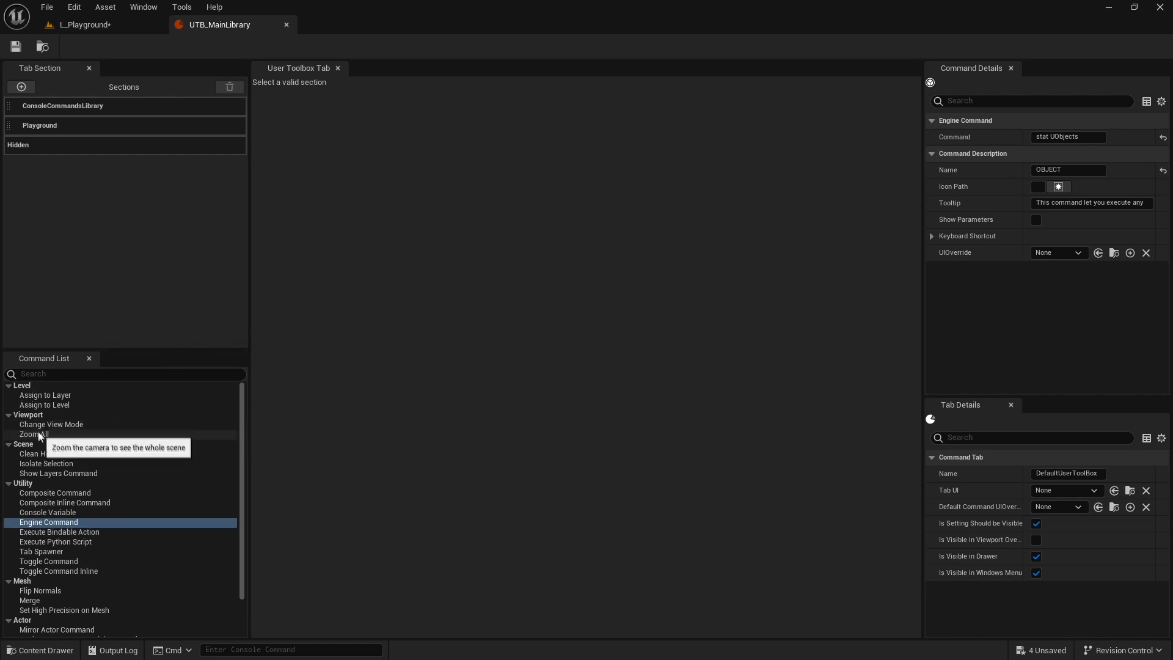
left_click(63, 407)
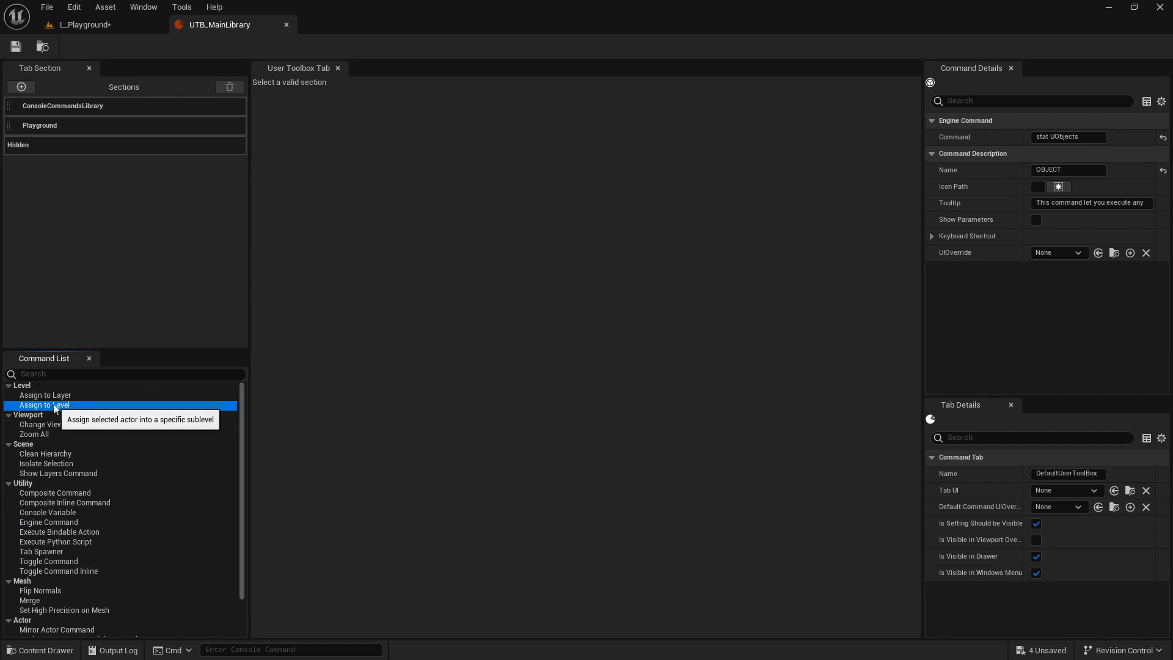
left_click(36, 124)
left_click_drag(55, 405, 380, 123)
left_click_drag(61, 396, 499, 134)
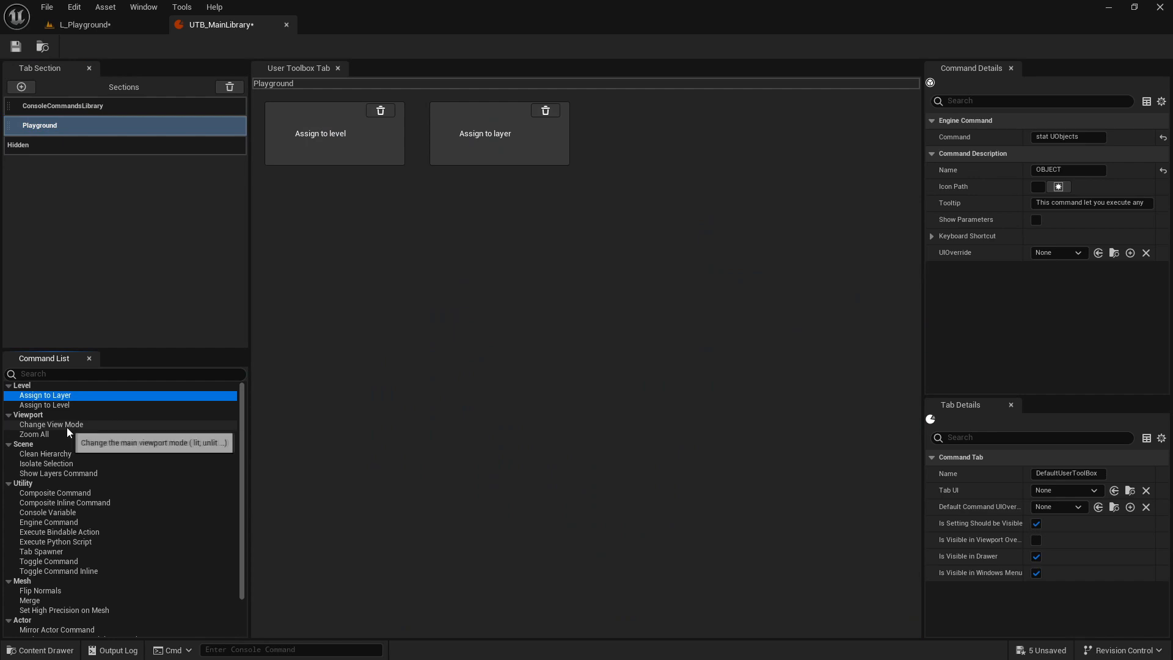
left_click_drag(67, 426, 664, 134)
left_click_drag(33, 435, 513, 336)
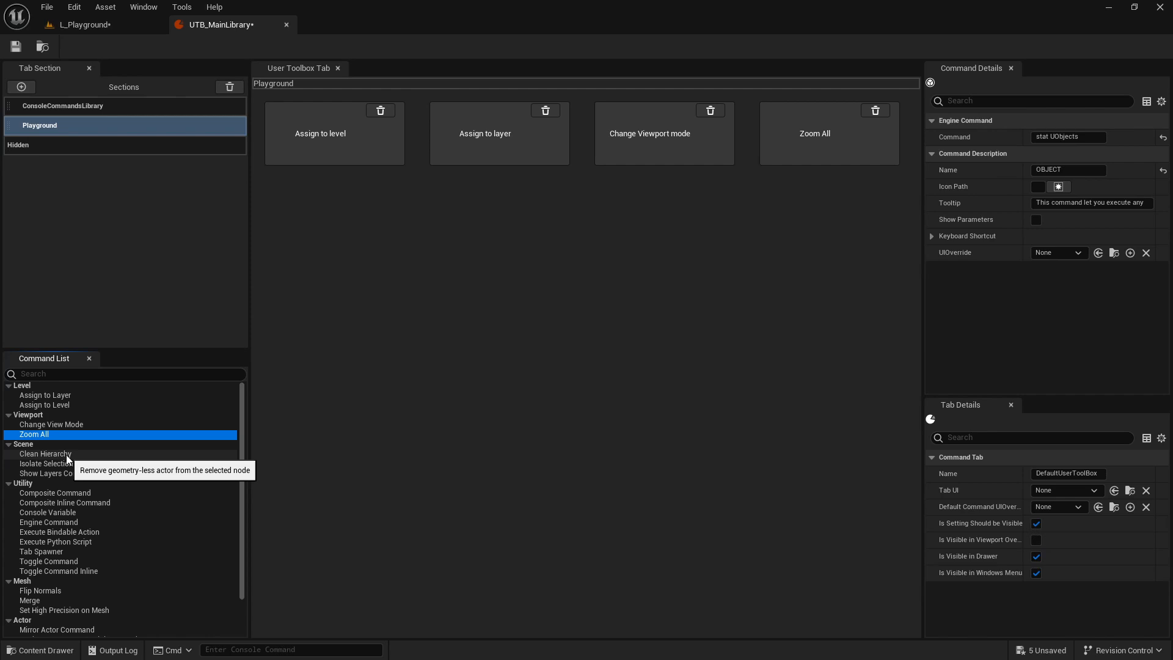
left_click_drag(86, 472, 463, 376)
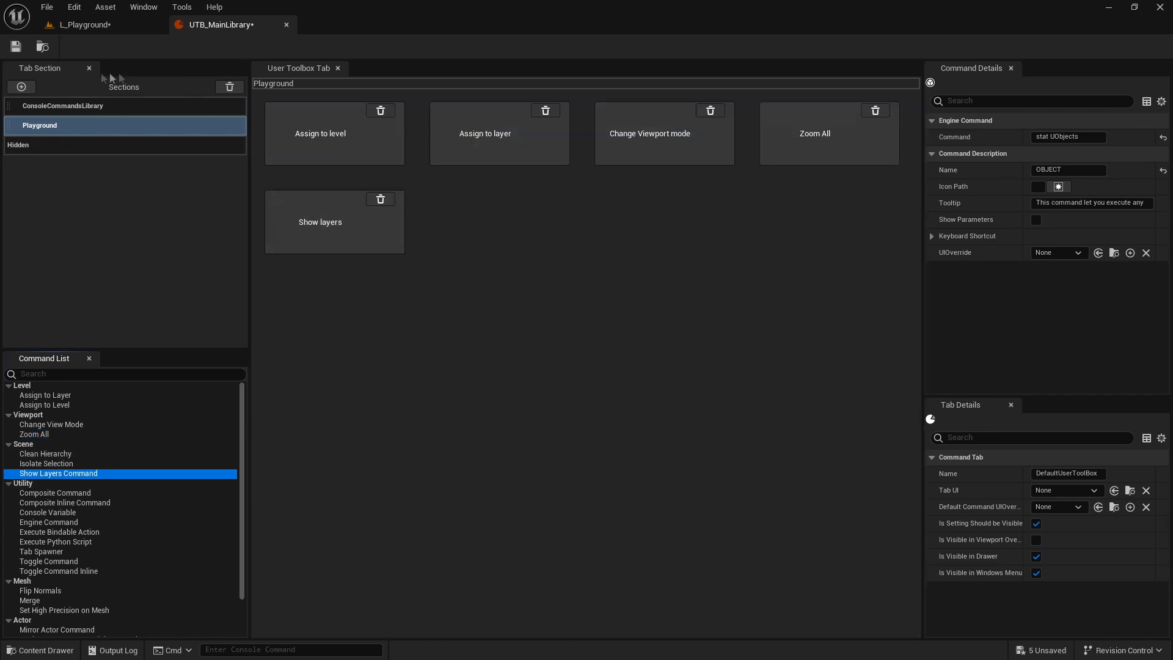
left_click(16, 46)
Try the Show layers and Zoom All commands from the Playground section in the level
left_click(85, 25)
left_click(416, 507)
right_click_drag(457, 230, 403, 230)
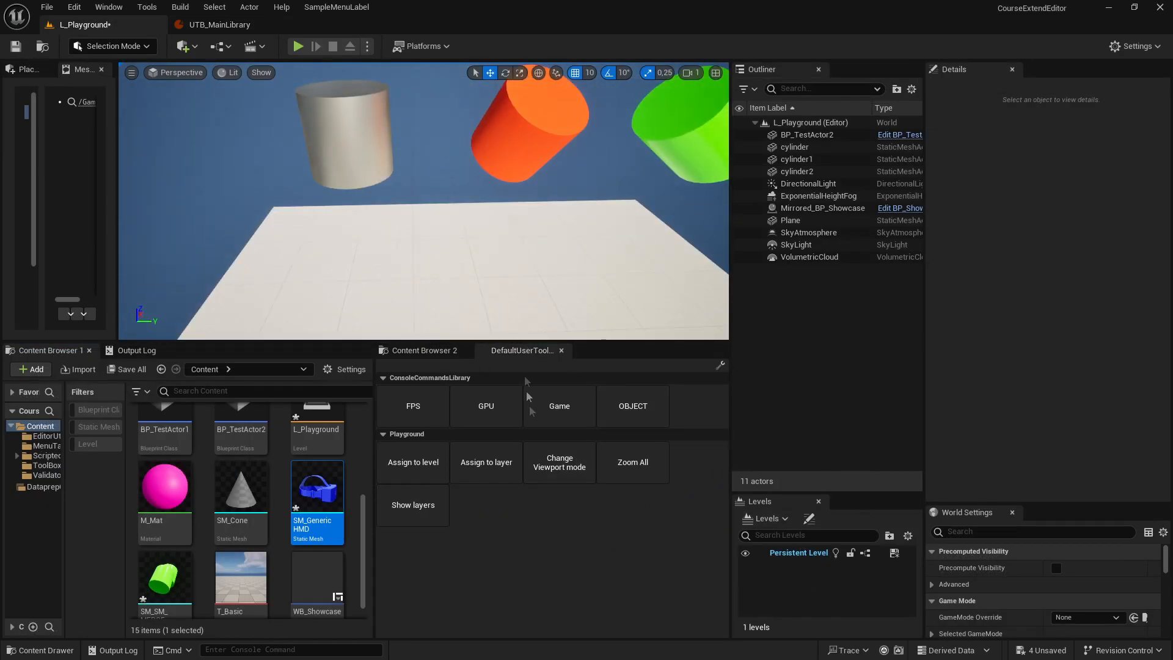
left_click(607, 460)
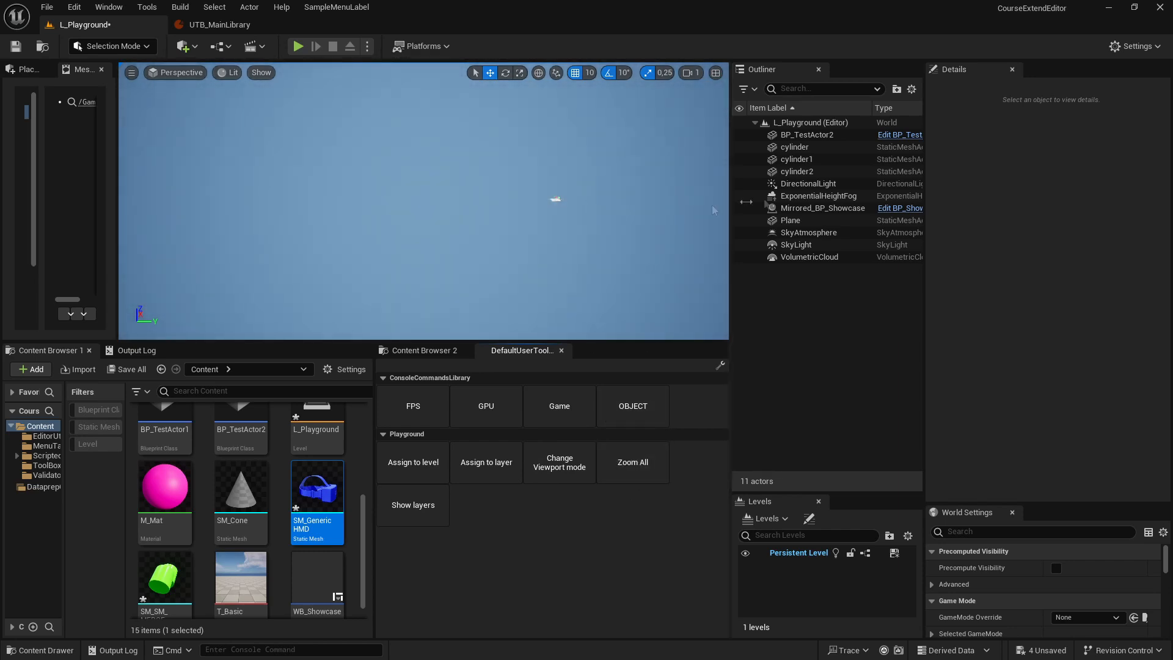
Assign cylinder1 to the L_Playground level with the toolbox command, and try Assign to layer without entering a layer name
left_click(794, 159)
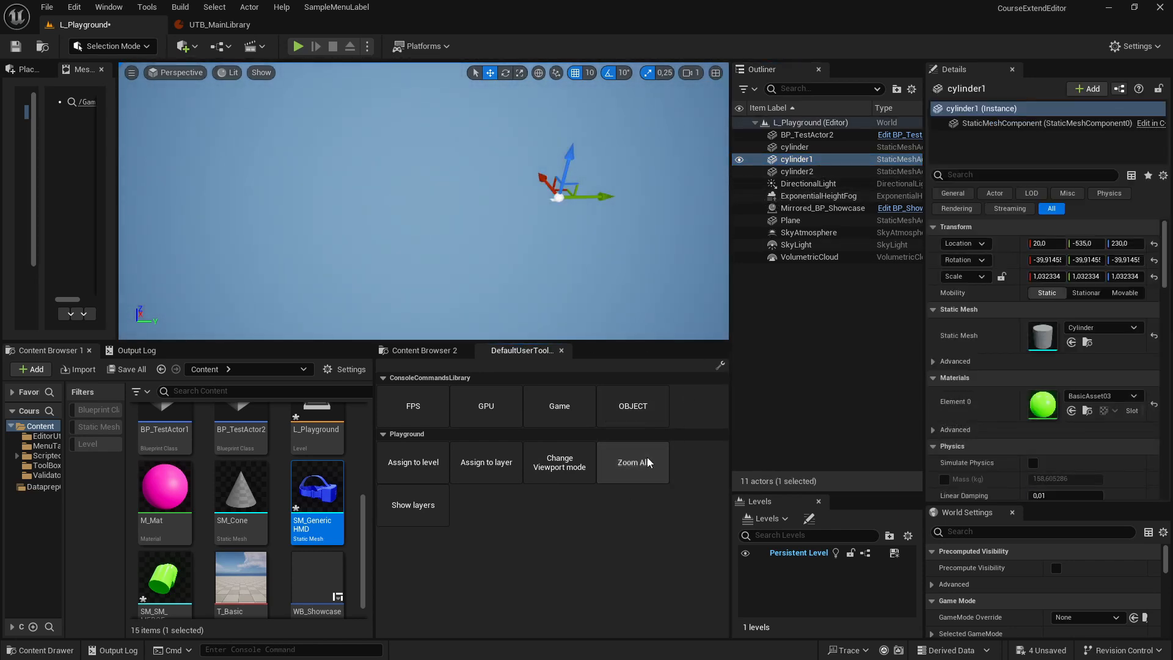
right_click_drag(619, 215, 673, 208)
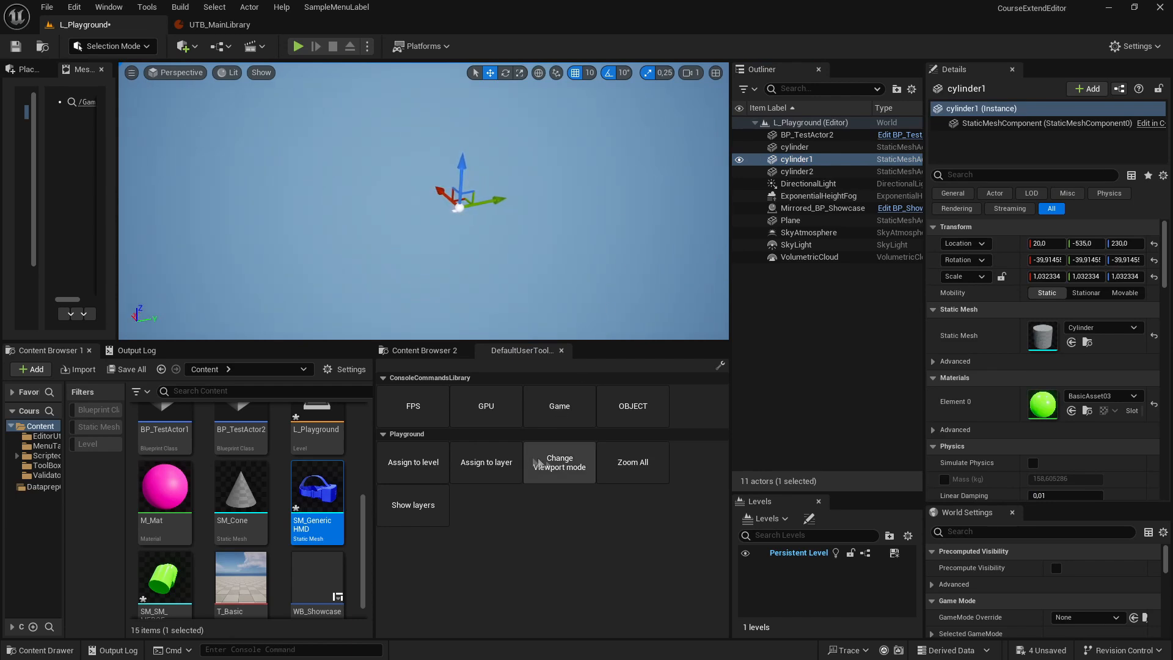
left_click(426, 464)
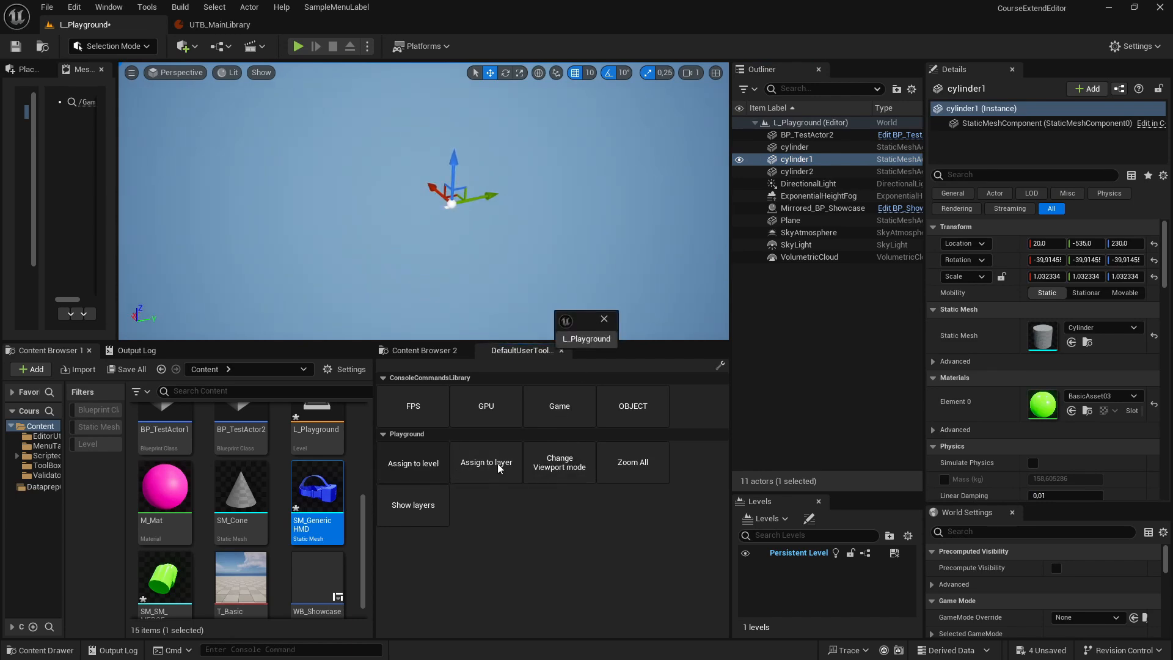
left_click(578, 340)
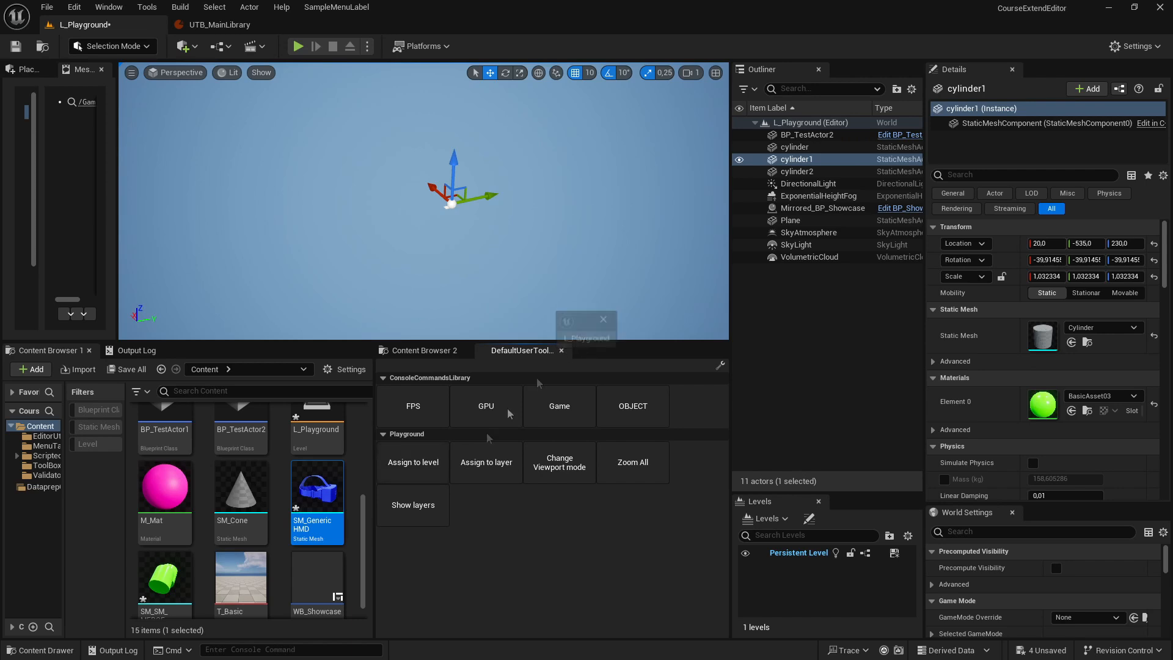
left_click(576, 344)
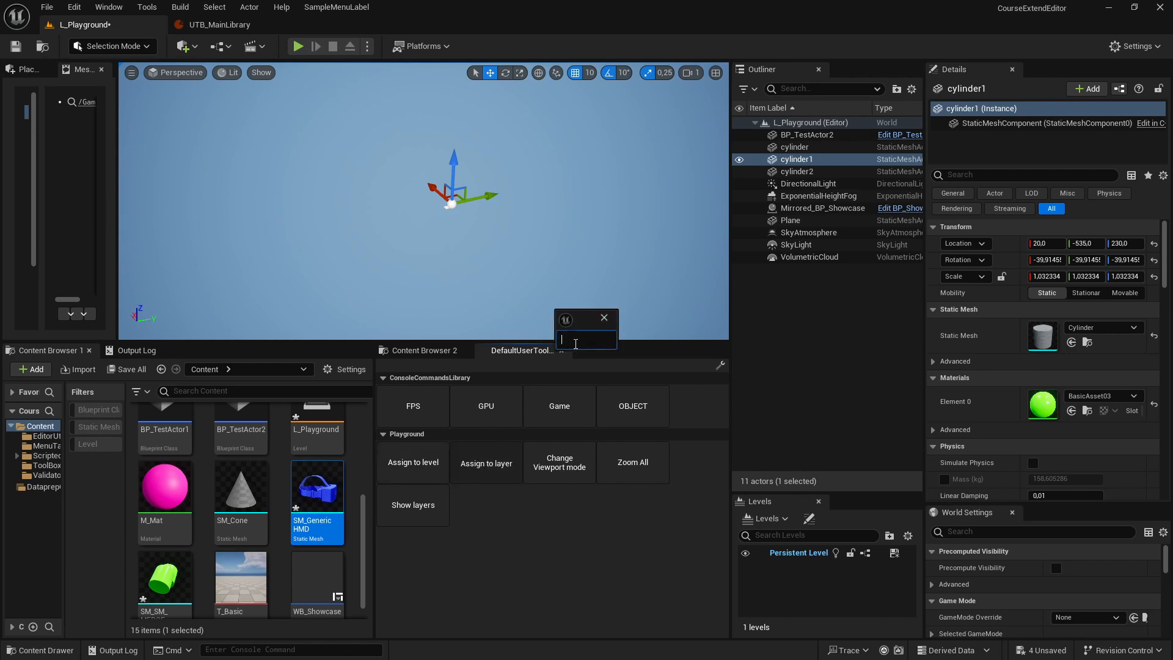
left_click(604, 318)
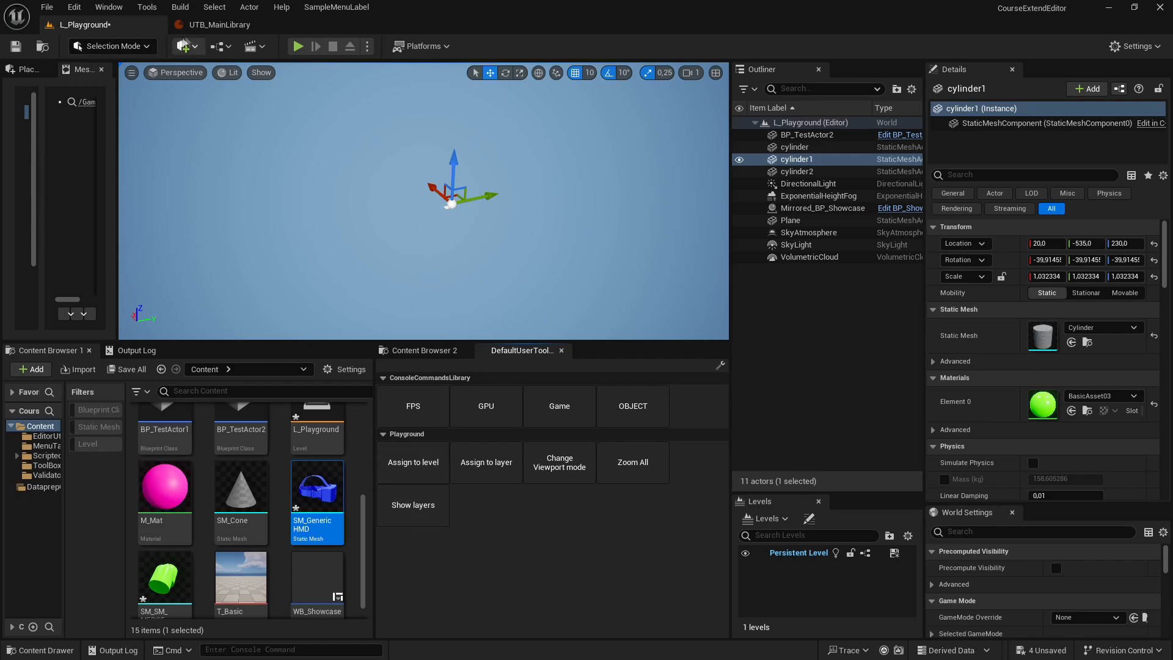
left_click(208, 25)
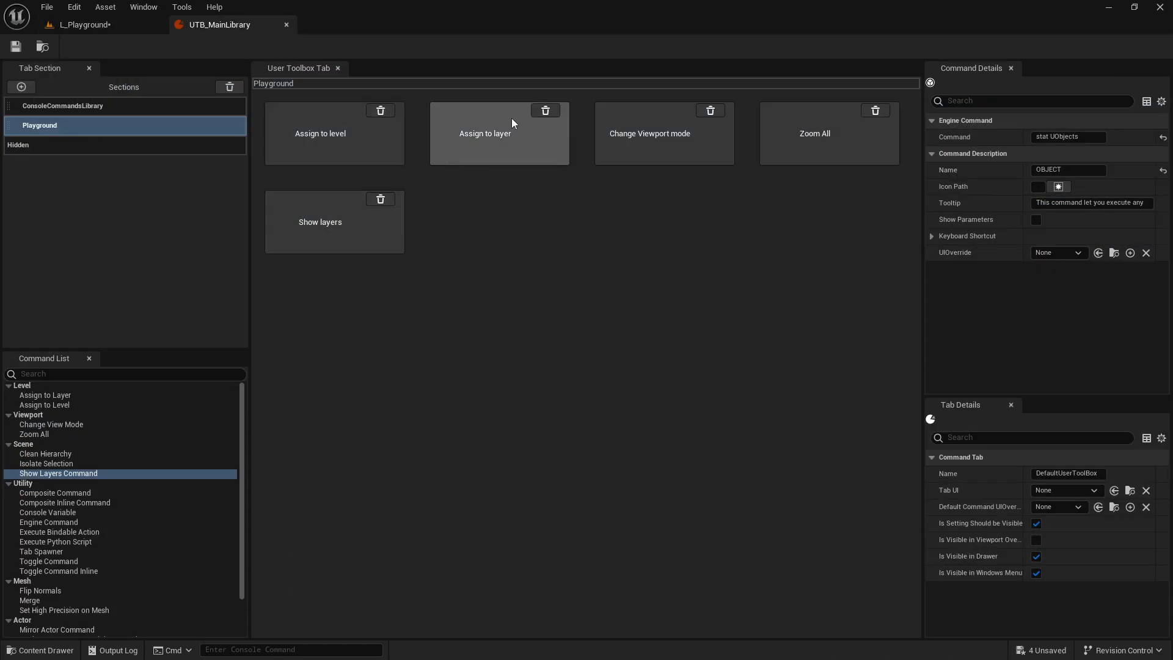
left_click(119, 23)
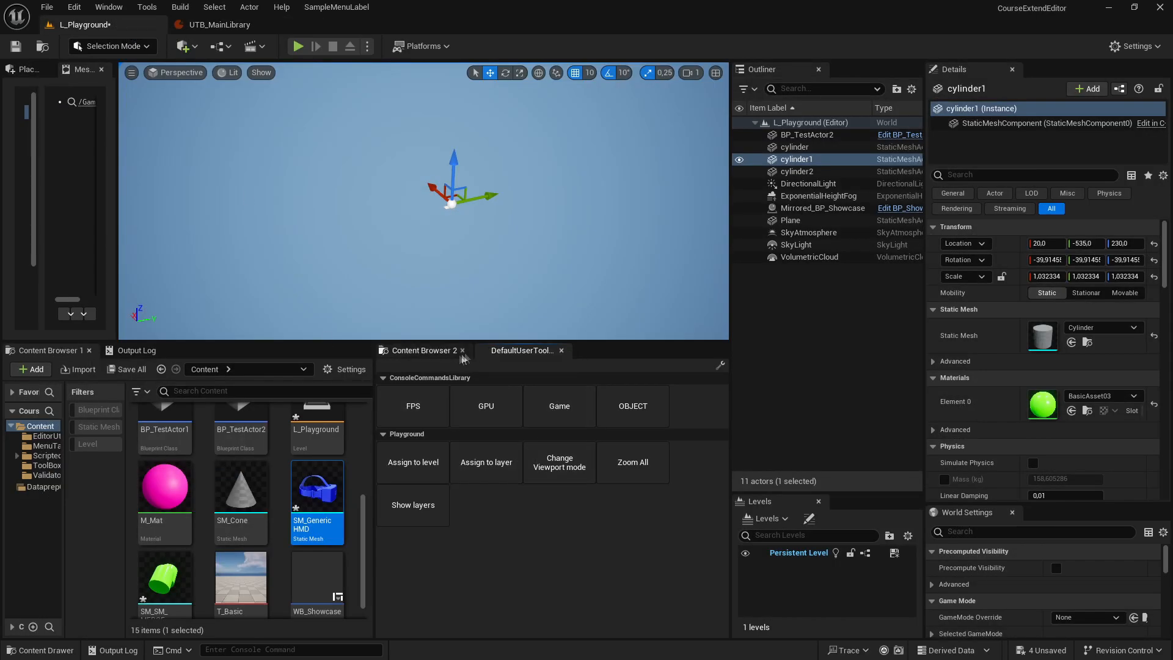
left_click(243, 27)
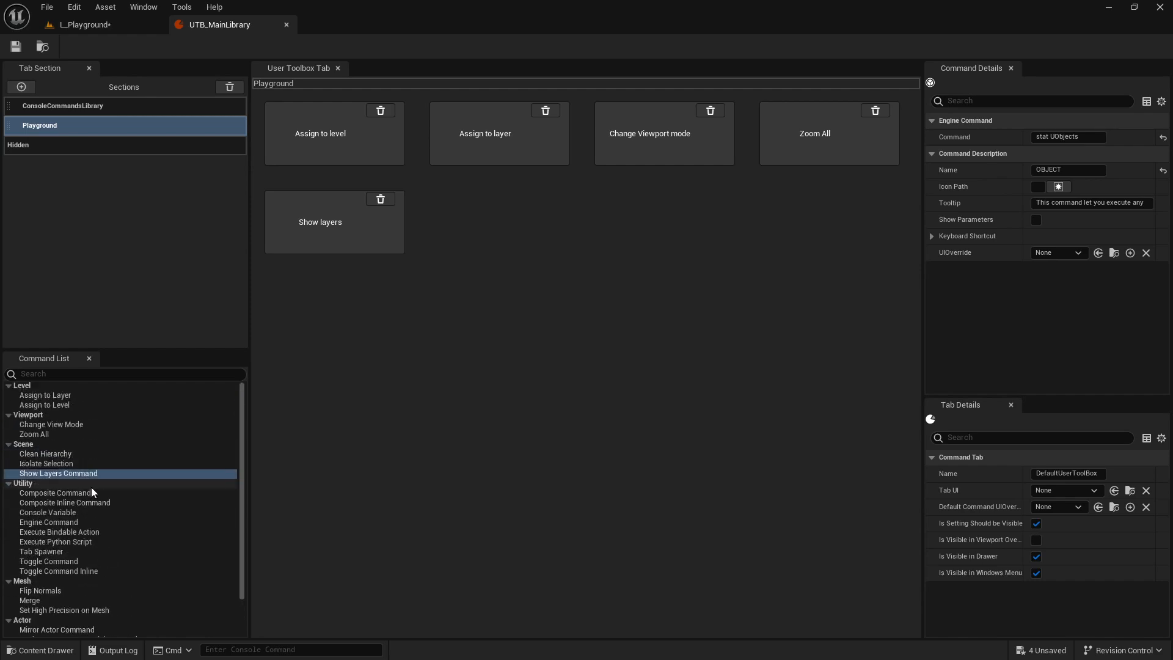
scroll(86, 502, "down", 2)
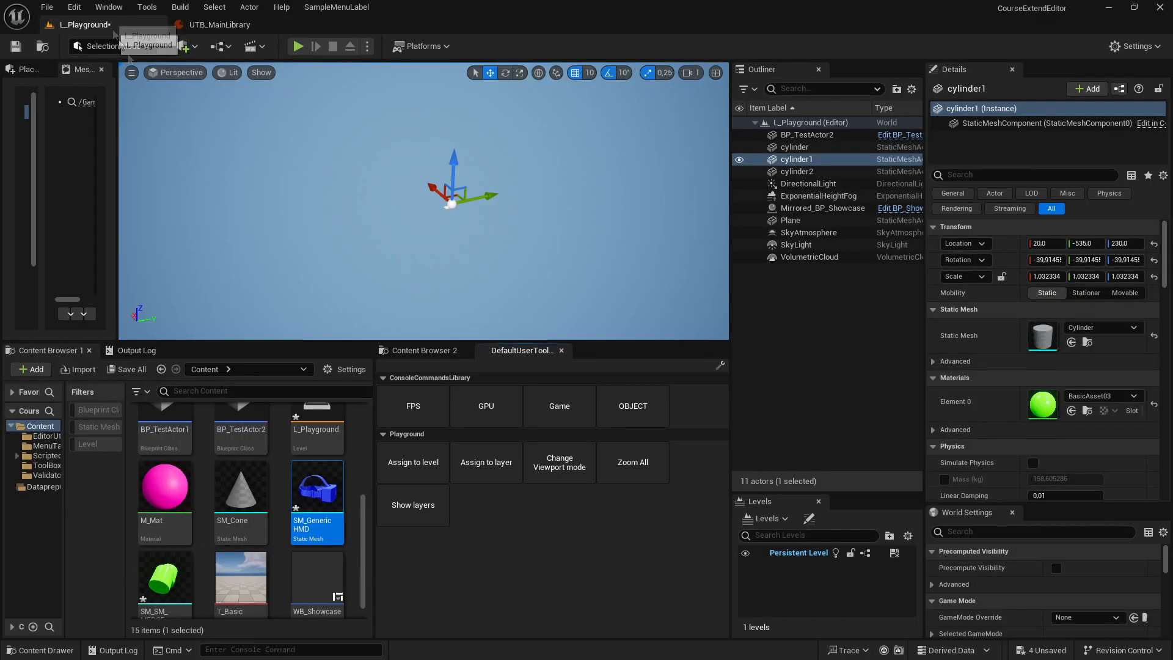
left_click(89, 24)
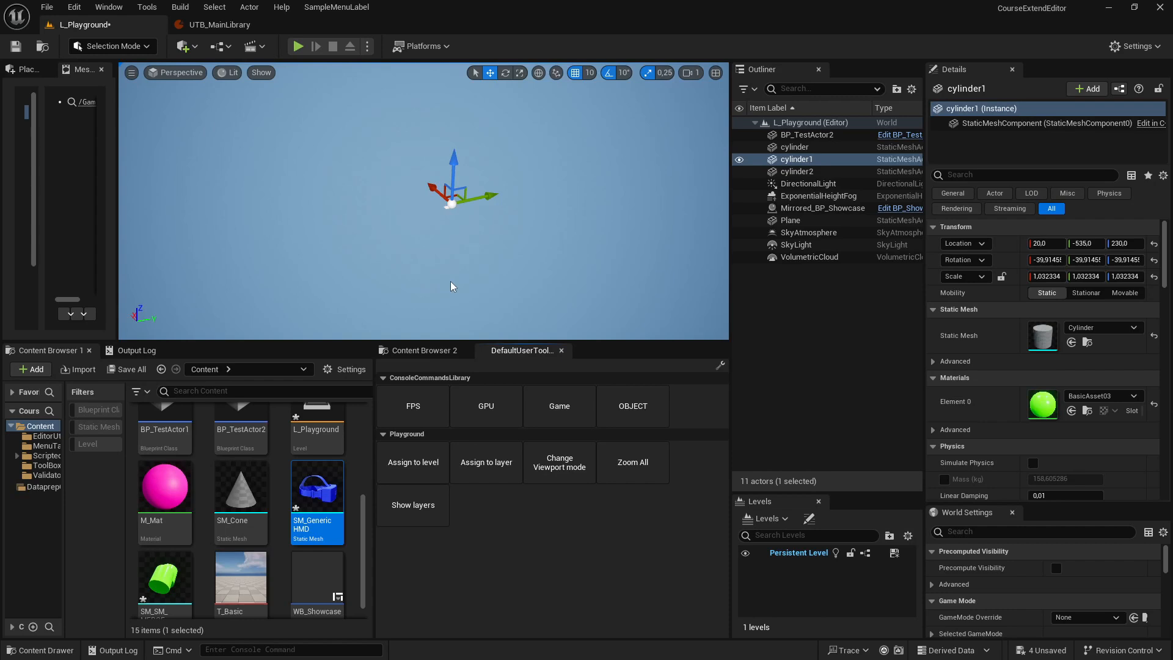